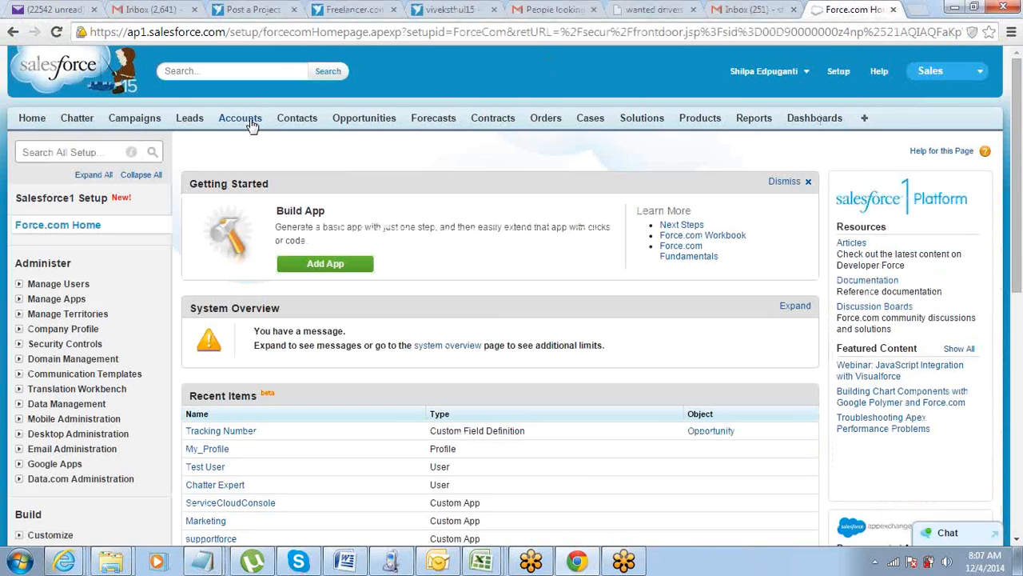
Open the Accenture Tech account from the recent accounts and look through its details and related lists.
click(249, 120)
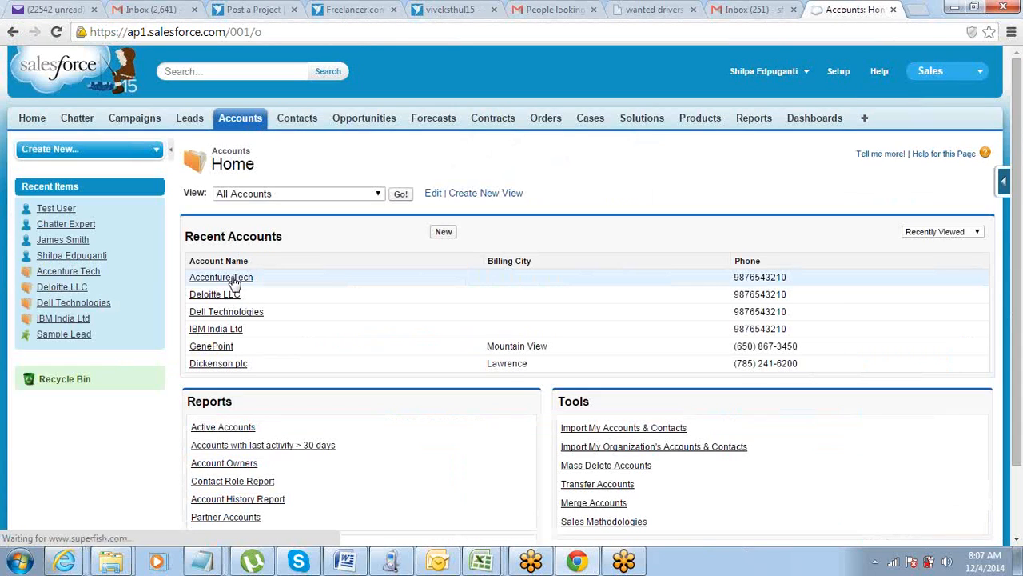
click(231, 279)
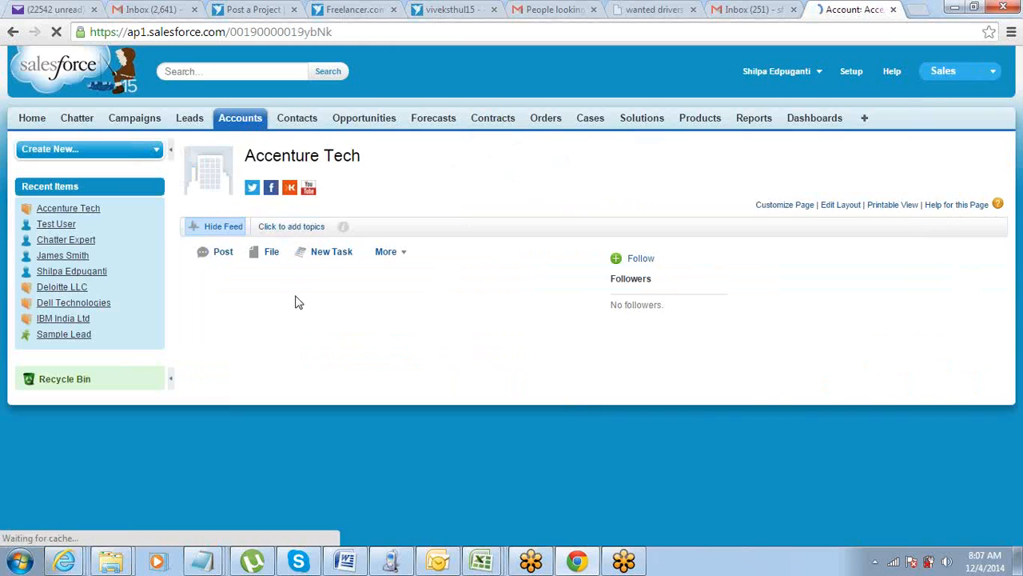
scroll(308, 336, down, 3)
scroll(511, 369, down, 4)
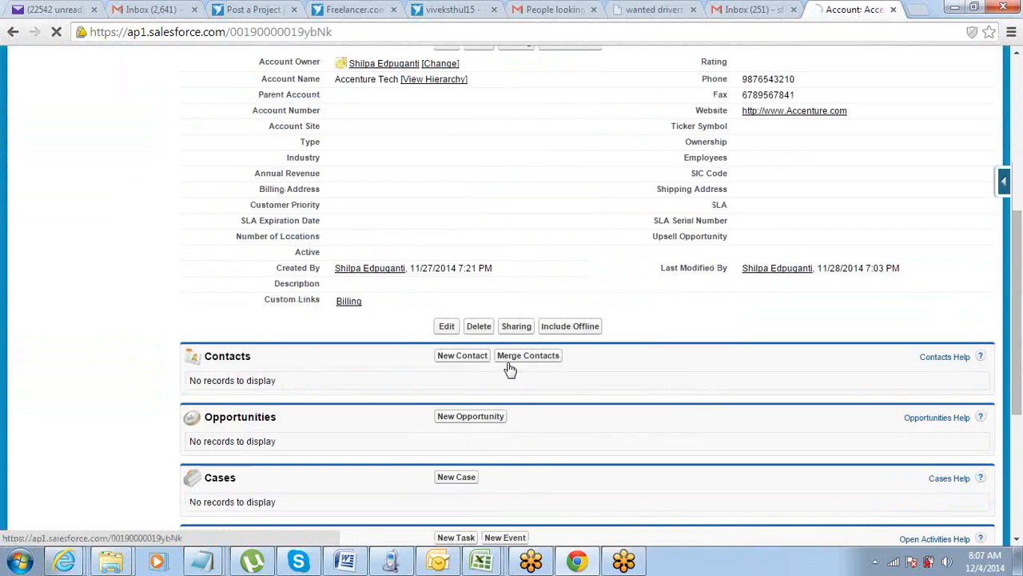
scroll(533, 372, up, 7)
Open the Dickenson plc account from the recent accounts and examine its detail fields and related lists.
click(250, 117)
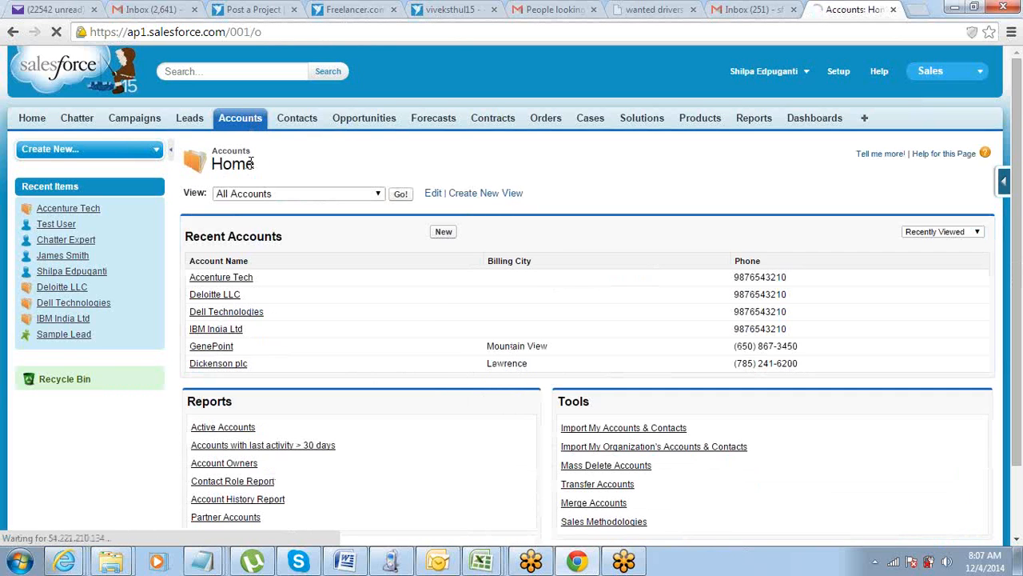
scroll(242, 292, down, 2)
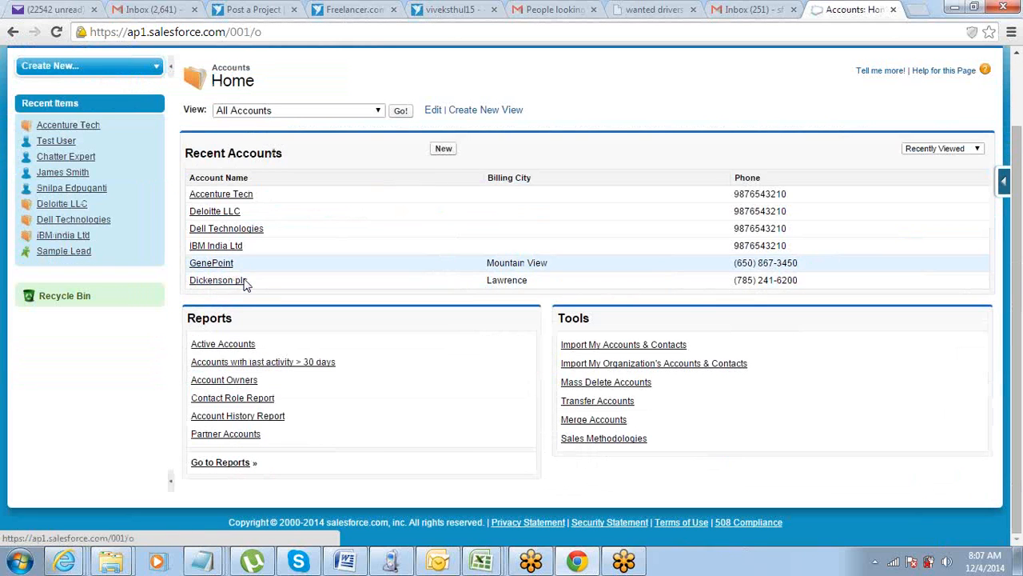
click(240, 281)
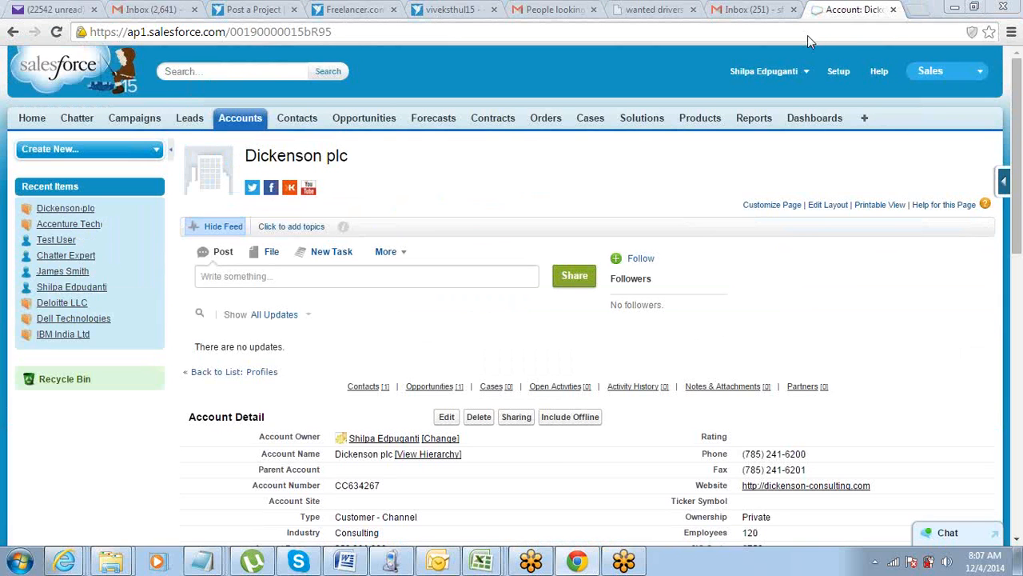
scroll(625, 151, down, 5)
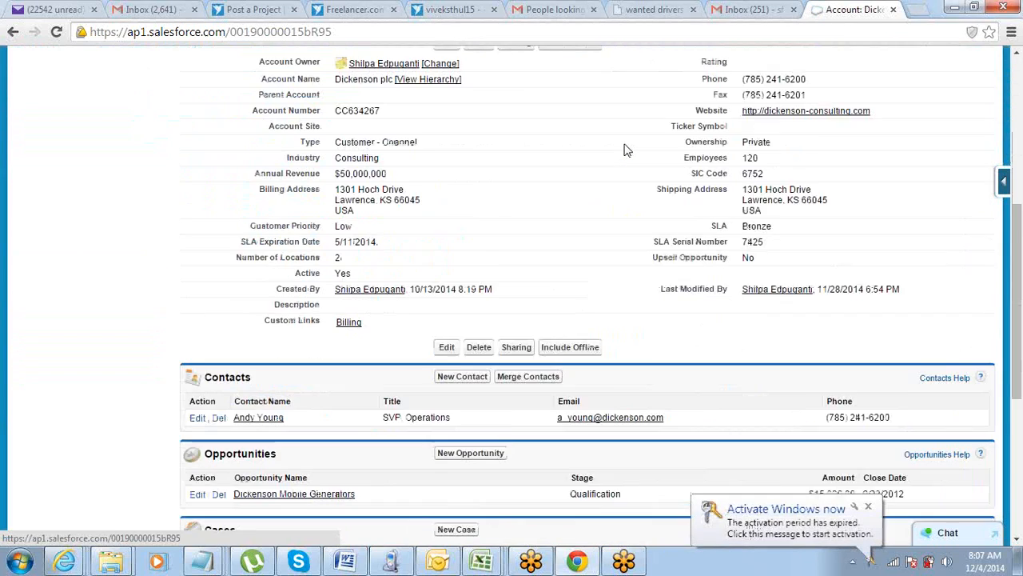
scroll(626, 151, down, 5)
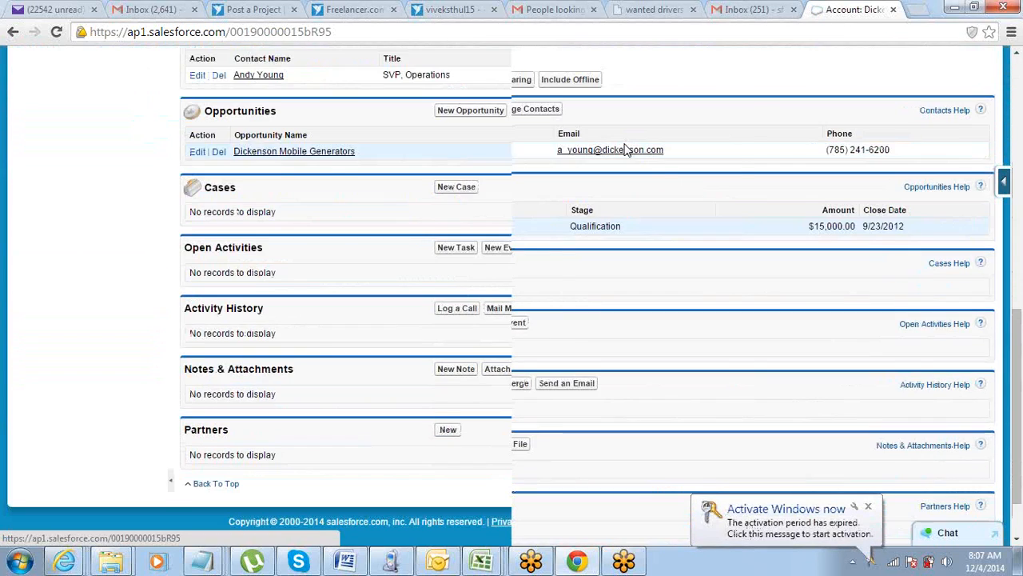
scroll(626, 151, up, 5)
scroll(625, 151, down, 2)
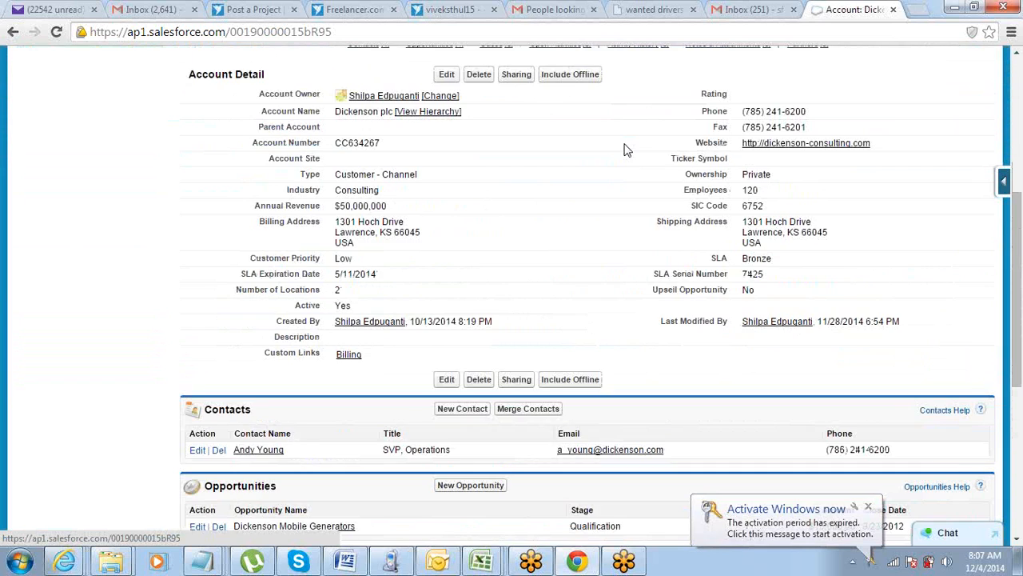
scroll(626, 152, down, 2)
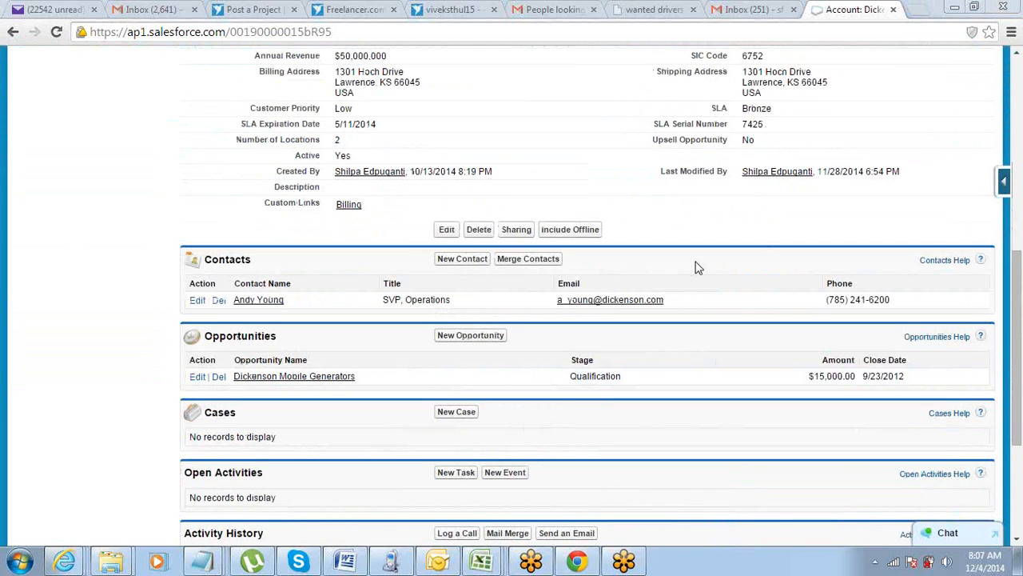
scroll(704, 239, up, 6)
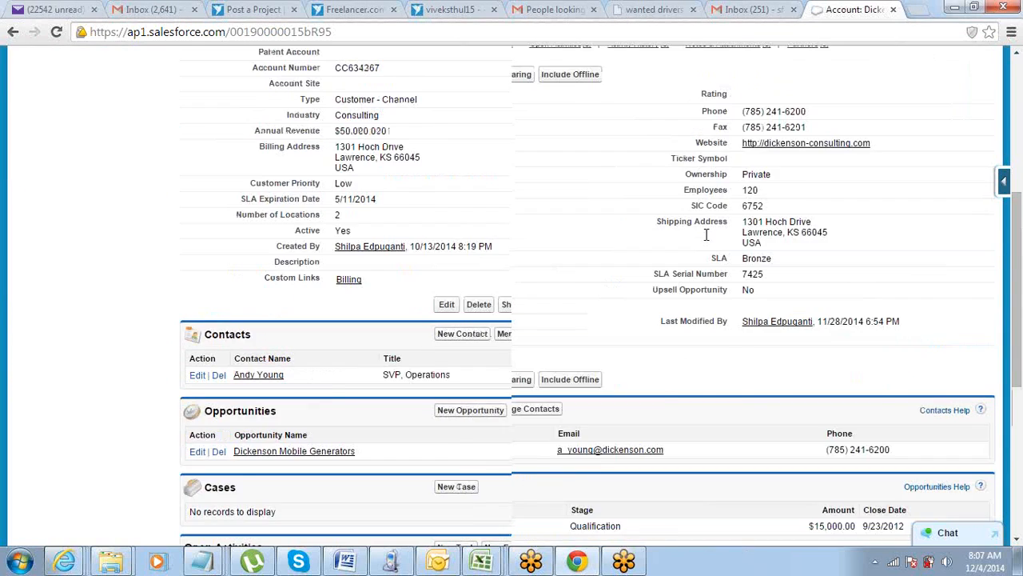
scroll(706, 240, down, 8)
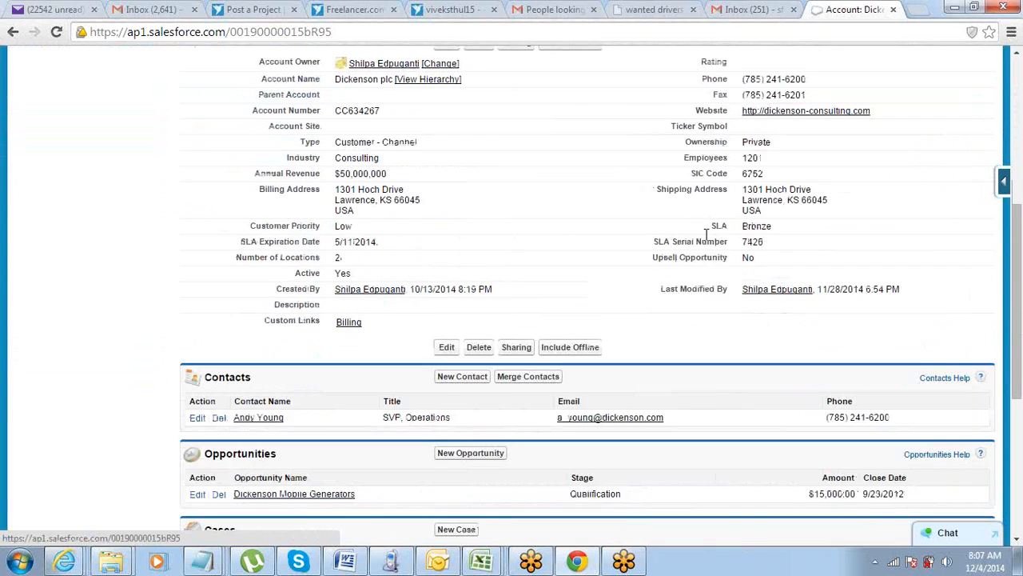
scroll(705, 240, down, 2)
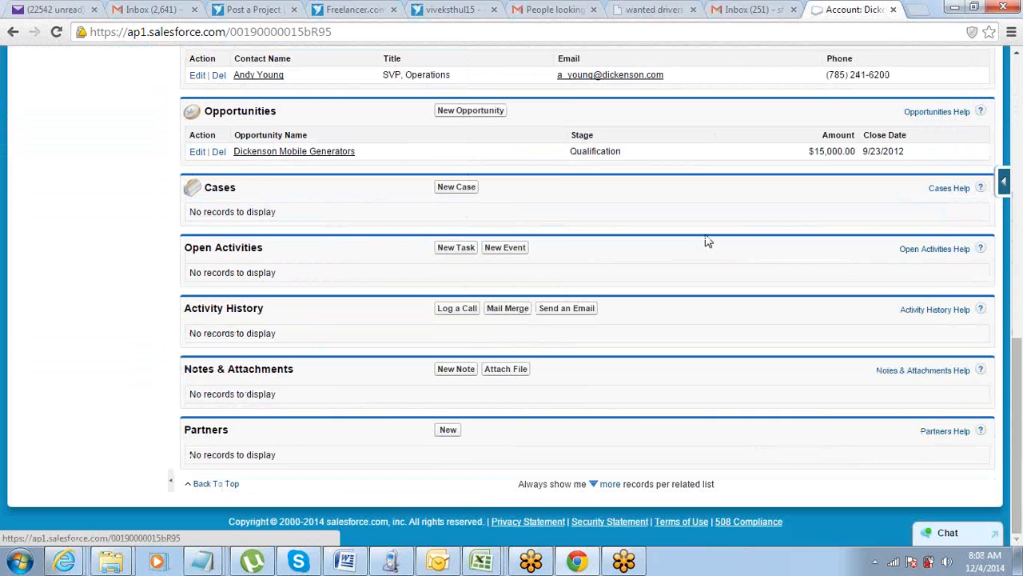
scroll(706, 240, up, 10)
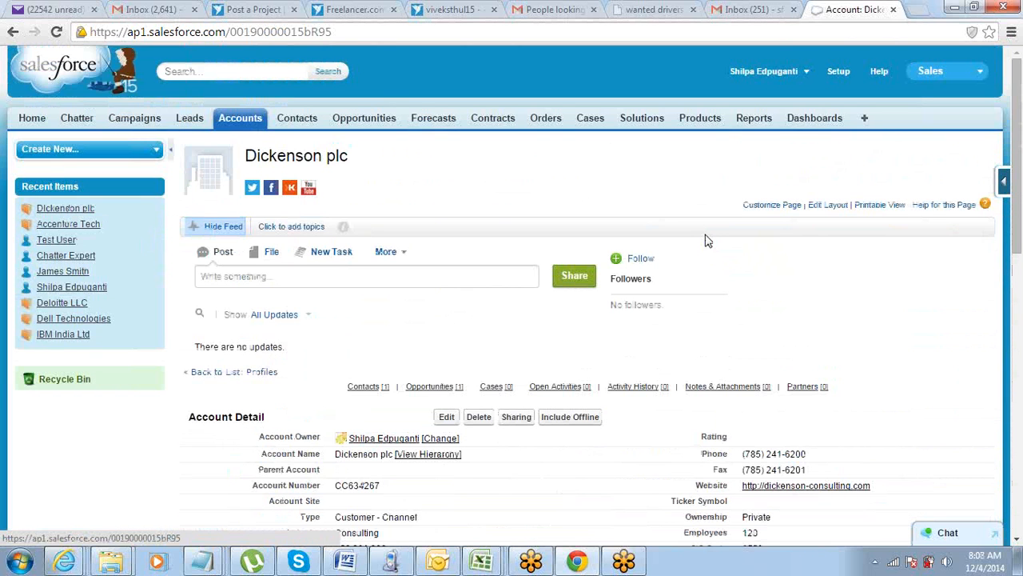
Review the Dickenson plc account's page layout, highlighting the Annual Revenue field and the Contacts related list heading.
scroll(706, 240, down, 3)
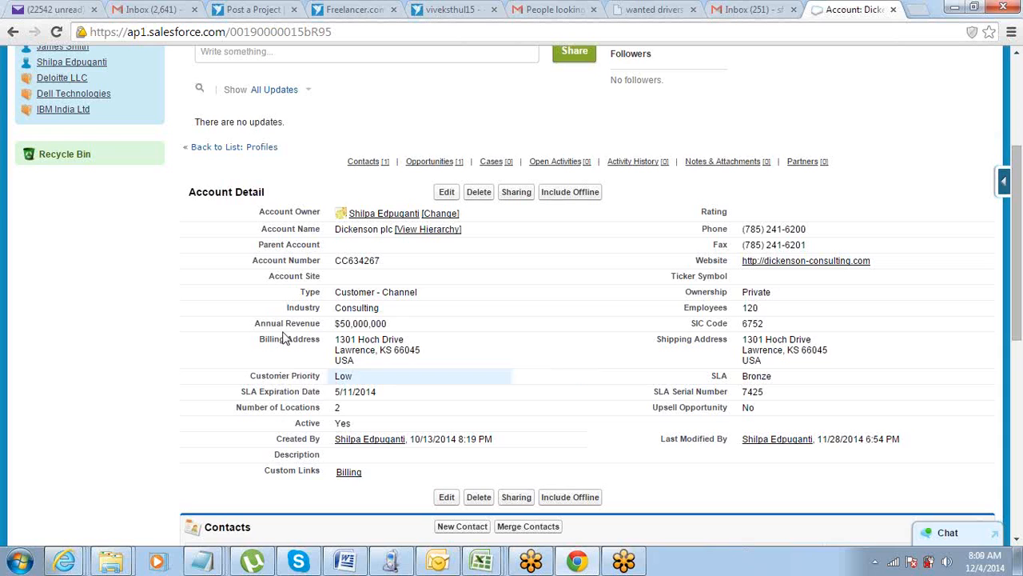
drag(254, 328, 412, 330)
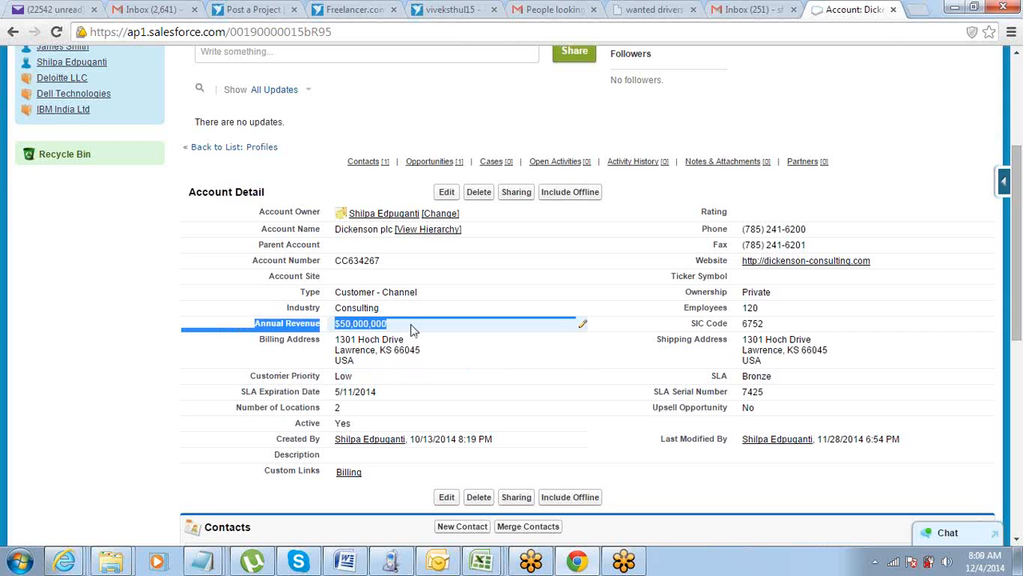
scroll(411, 329, down, 1)
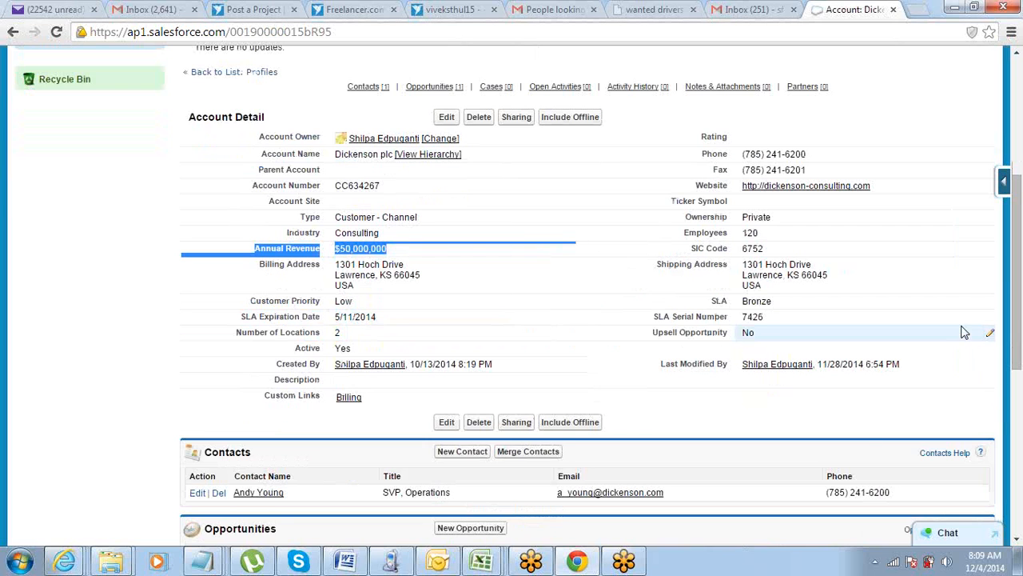
scroll(962, 322, down, 2)
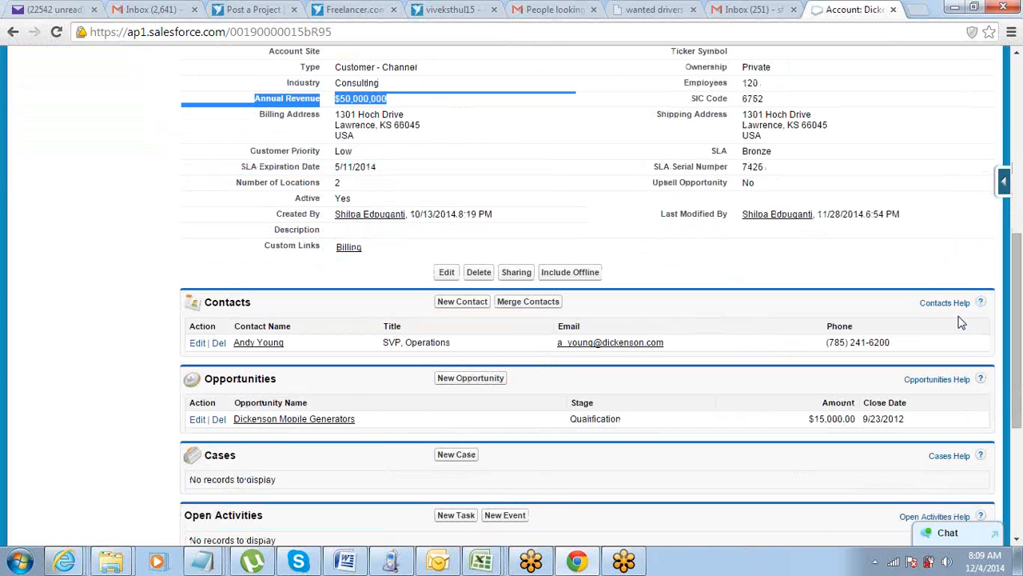
scroll(835, 345, down, 2)
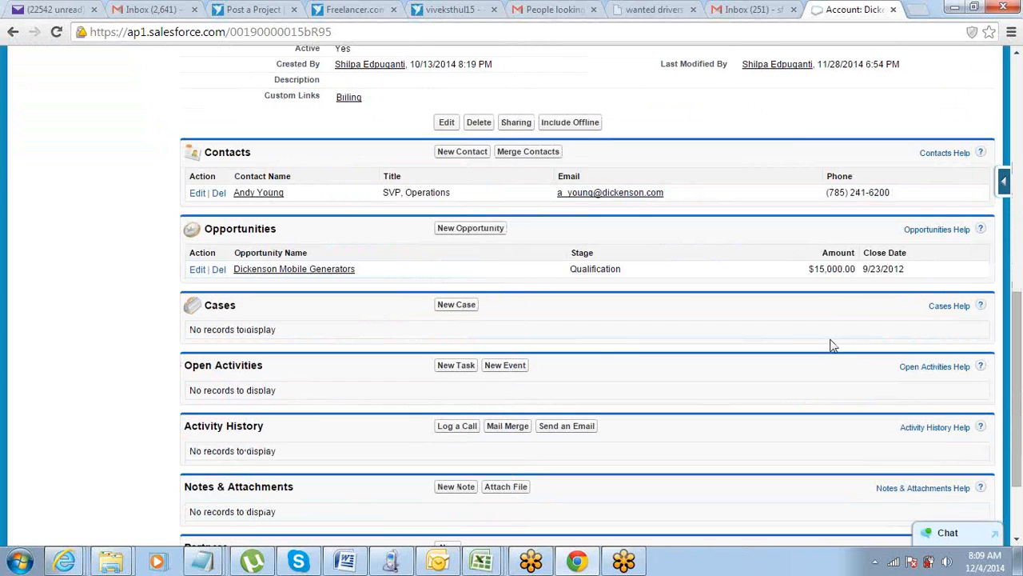
scroll(359, 311, up, 1)
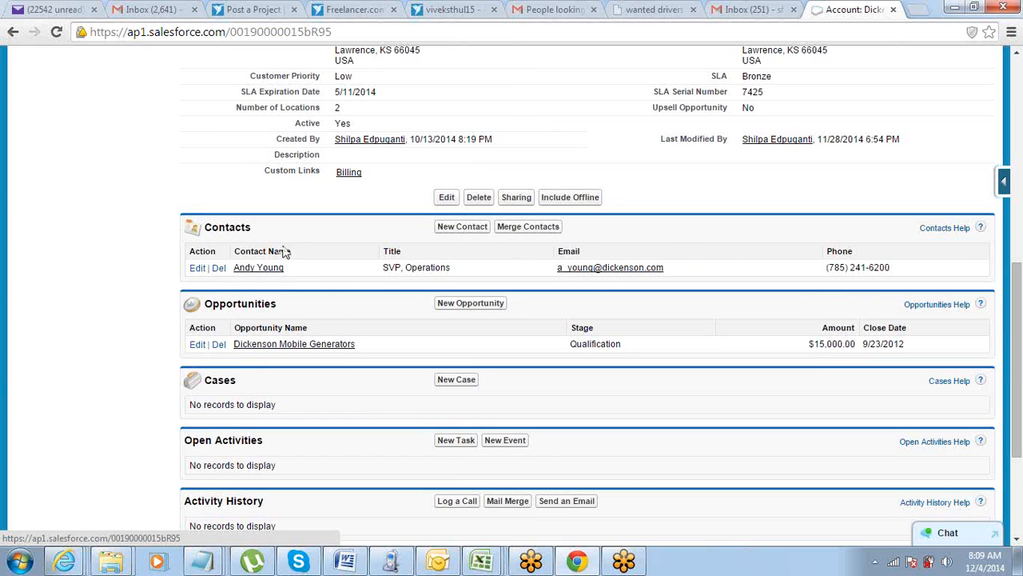
double_click(217, 229)
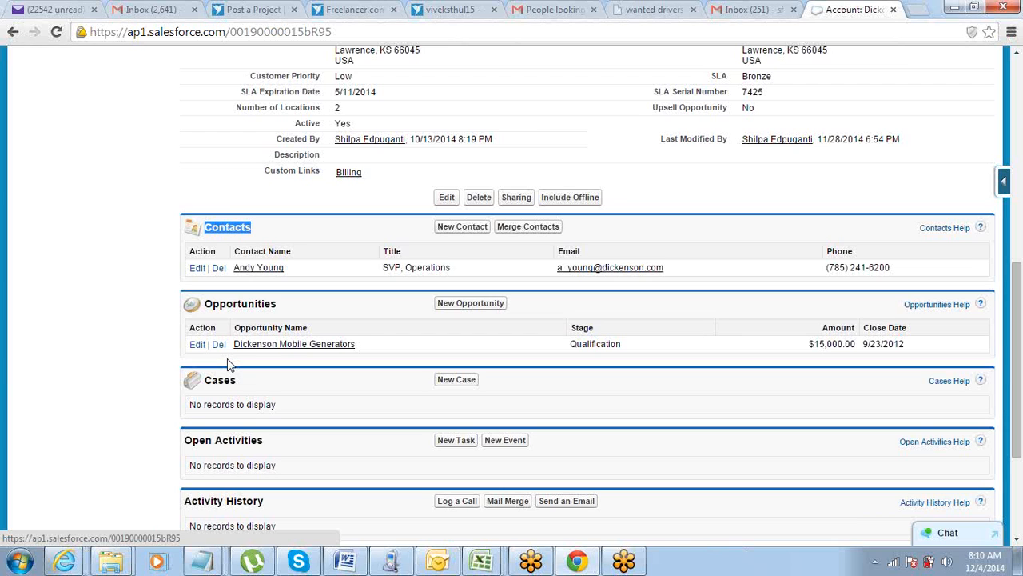
Switch to the untitled Notepad notes and add "1> Layout of Fields" under the Page Layouts heading.
click(203, 562)
click(112, 496)
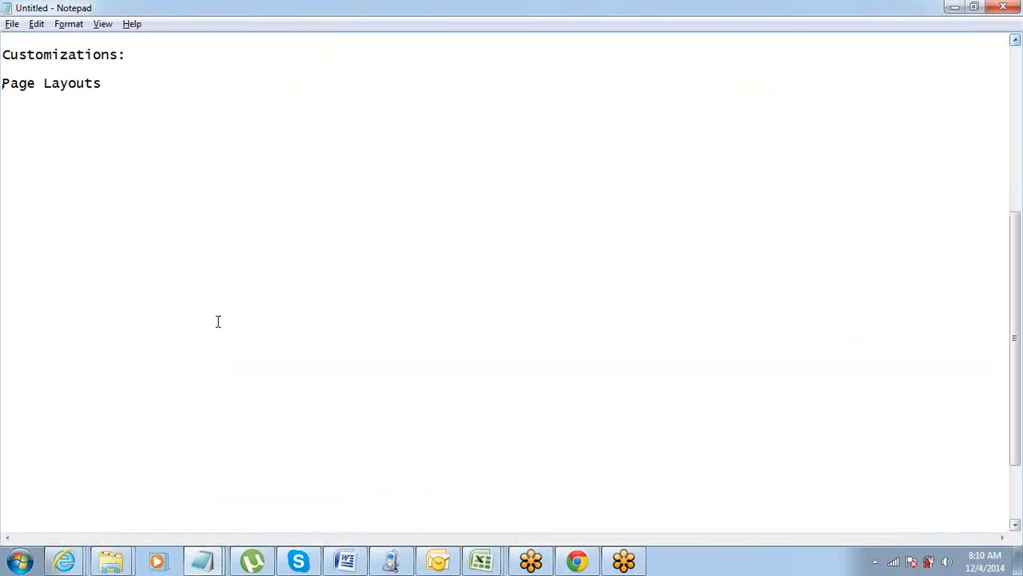
key(Return)
text(1> Layout of)
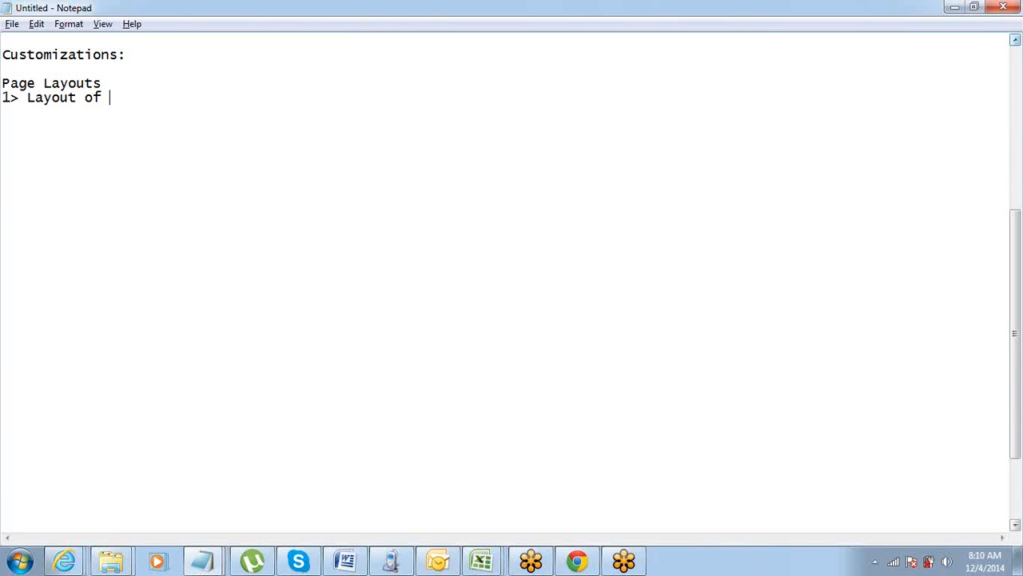
text( Fields)
key(Return)
Add the second Page Layouts point, "2> Hide any fields if required".
text(2> )
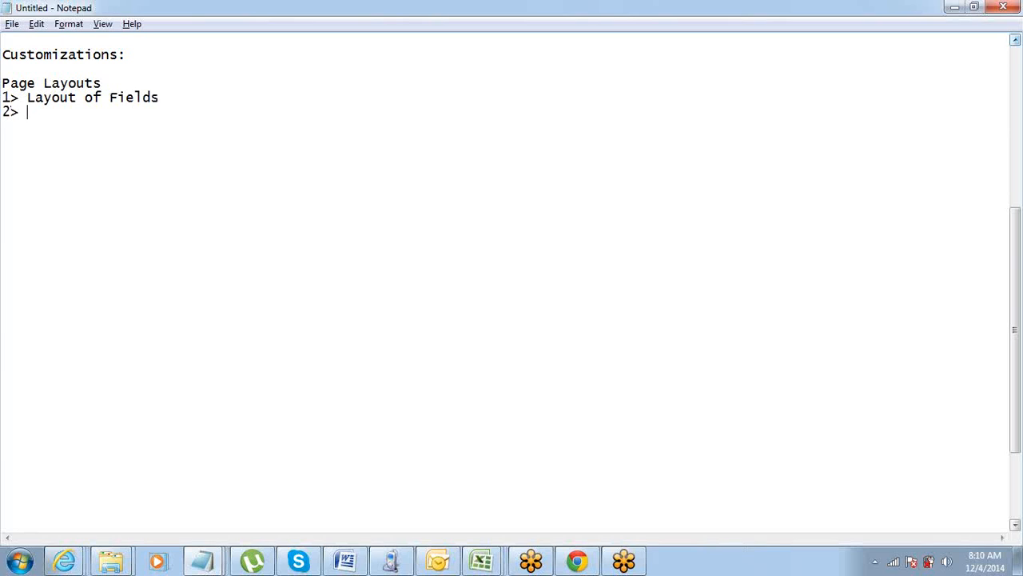
text(V)
key(BackSpace)
text(Hide any fields if requir)
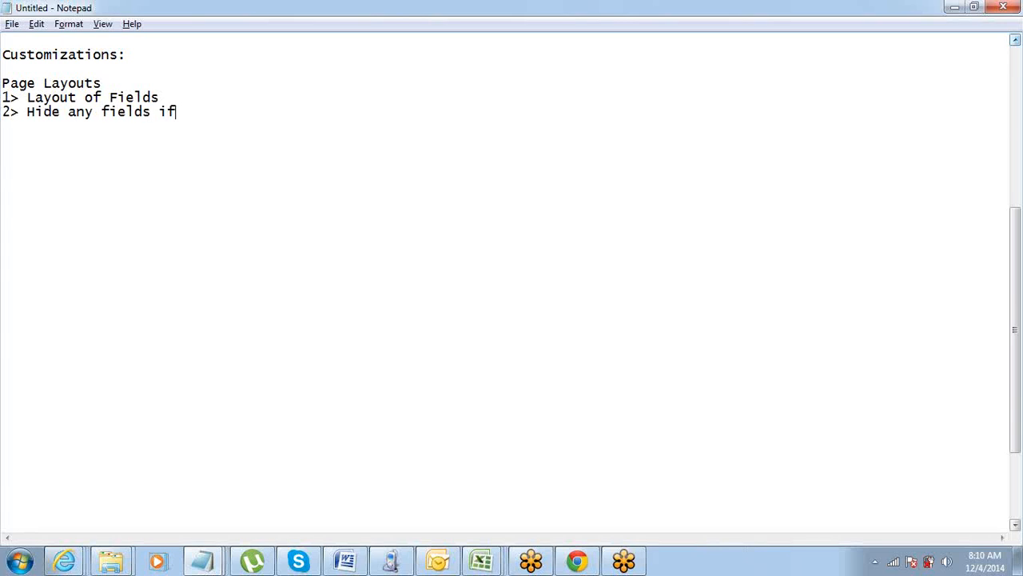
text(ed)
key(Return)
Add the third point, "3> Make a field Required / Read Only", and start a new line below it.
text(3)
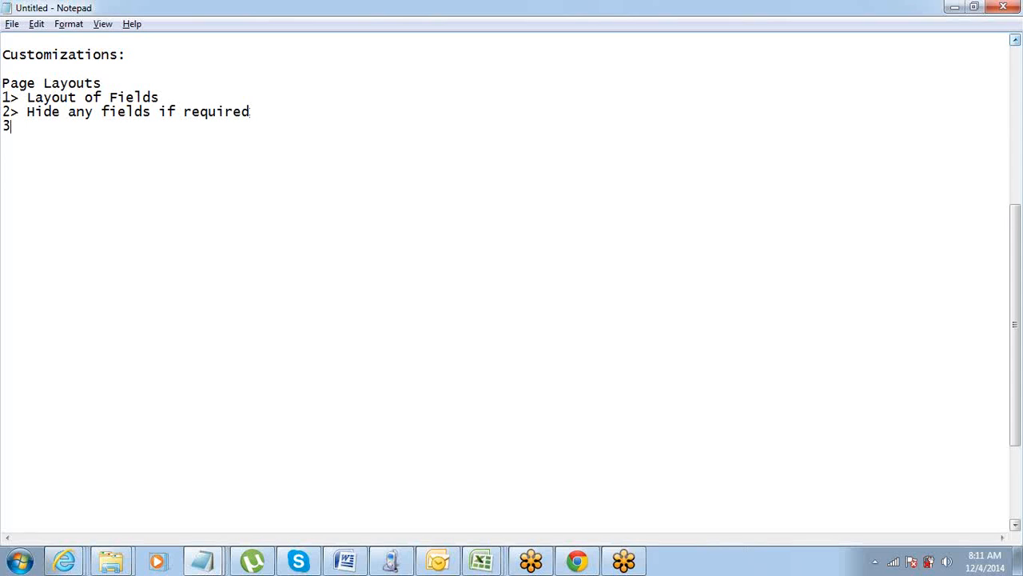
text(> Make a fiel)
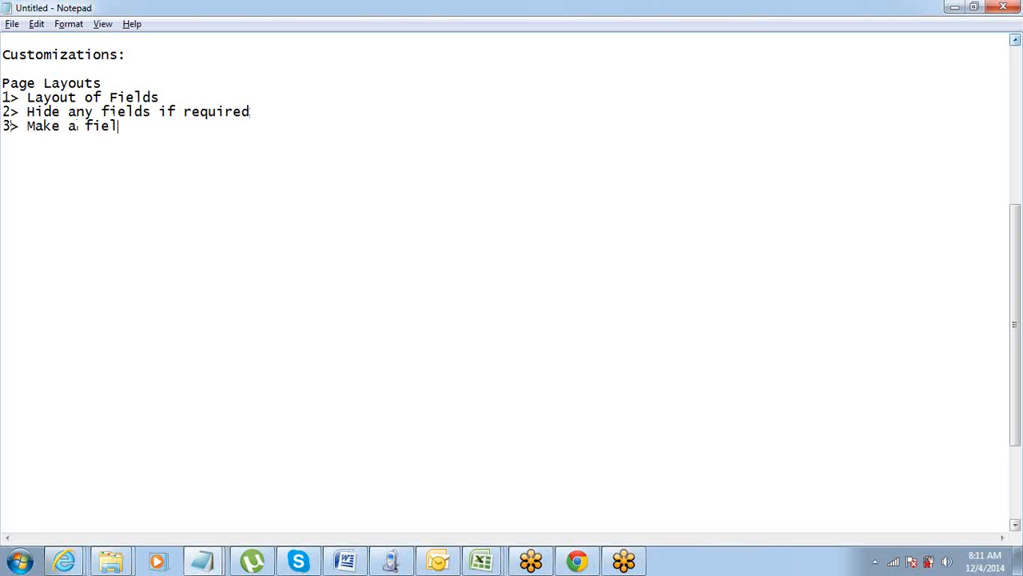
text(d Required / )
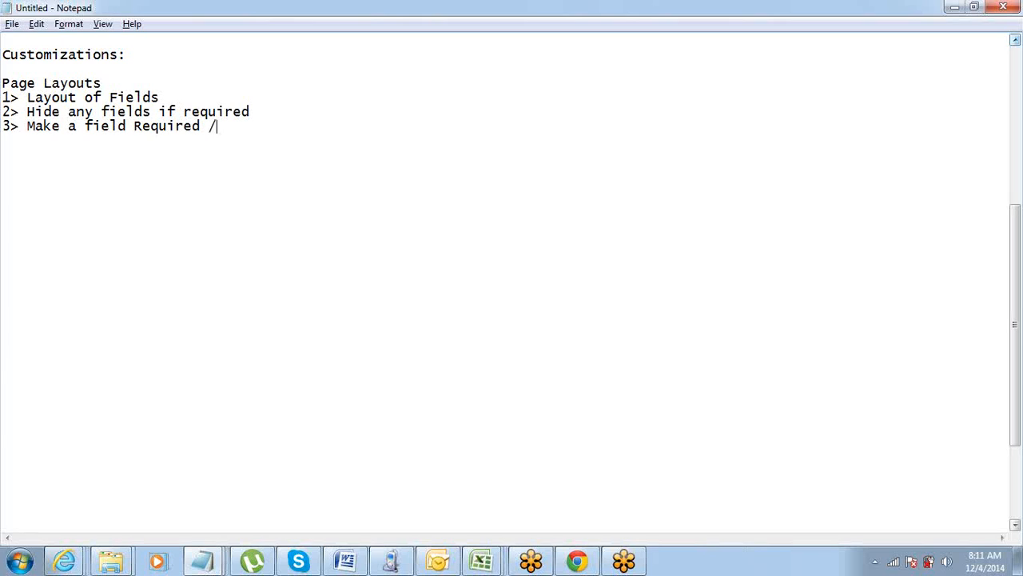
text(Read Only)
key(ctrl+shift+Left)
key(ctrl+shift+Left)
key(ctrl+shift+Left)
key(ctrl+shift+Left)
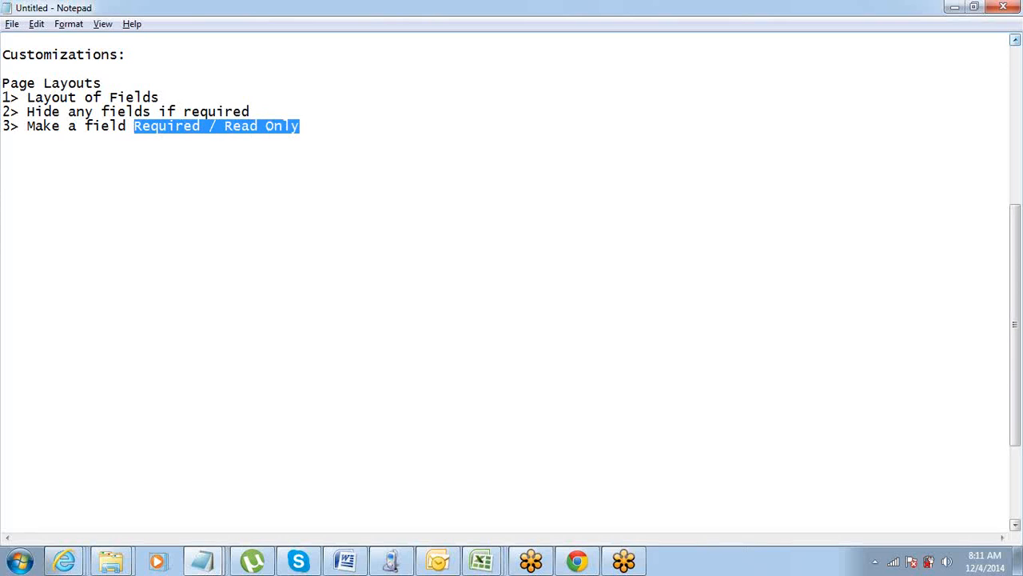
key(End)
key(Return)
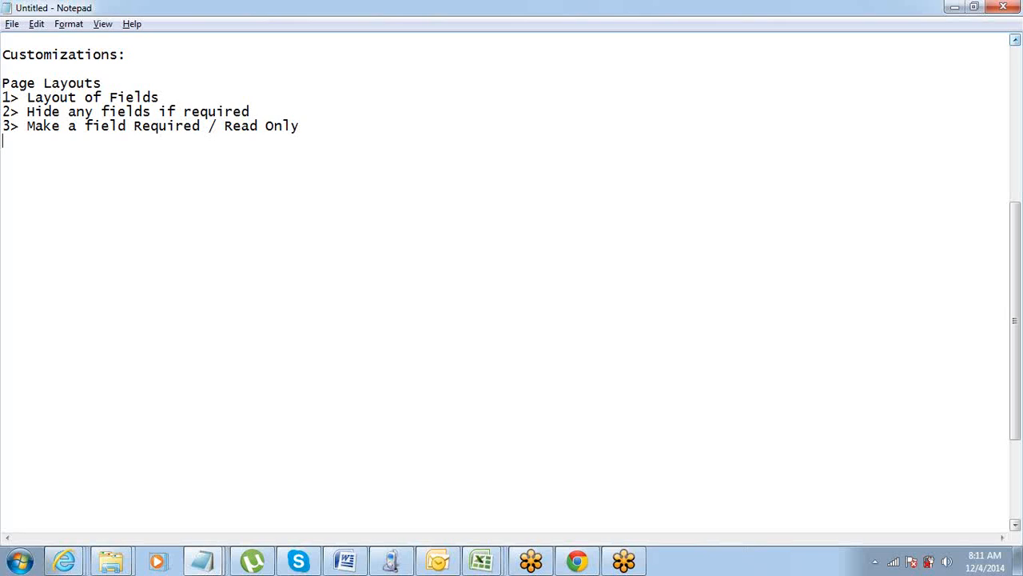
Add the fourth point, "4> Hide/ SHow Related Lists", to the Page Layouts notes.
text(4> Ho)
key(BackSpace)
text(ide/ SHow)
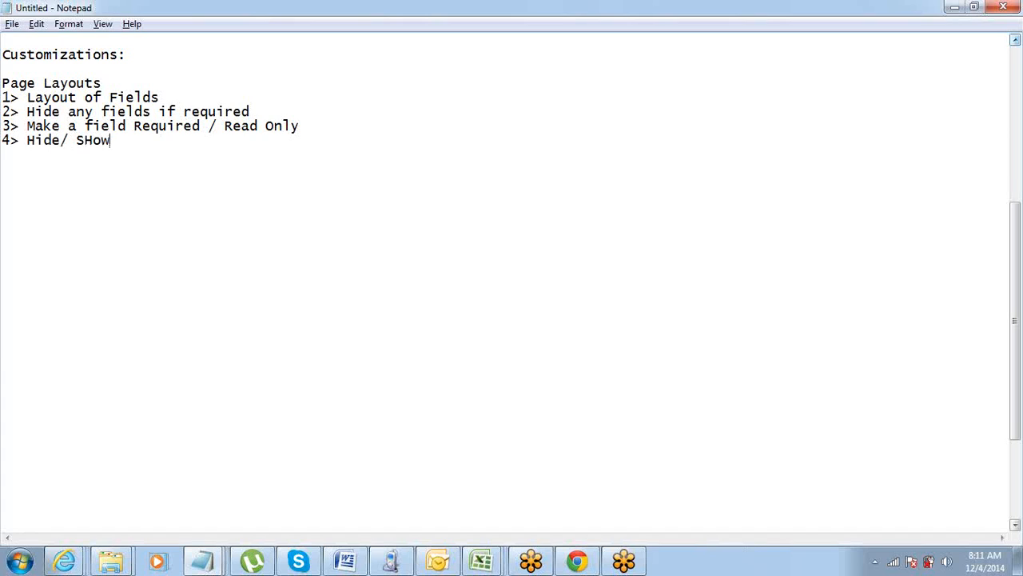
text( Related Lists)
key(Return)
Add the fifth point, "5> Set the order of Related Lists", to the Page Layouts notes.
text(5)
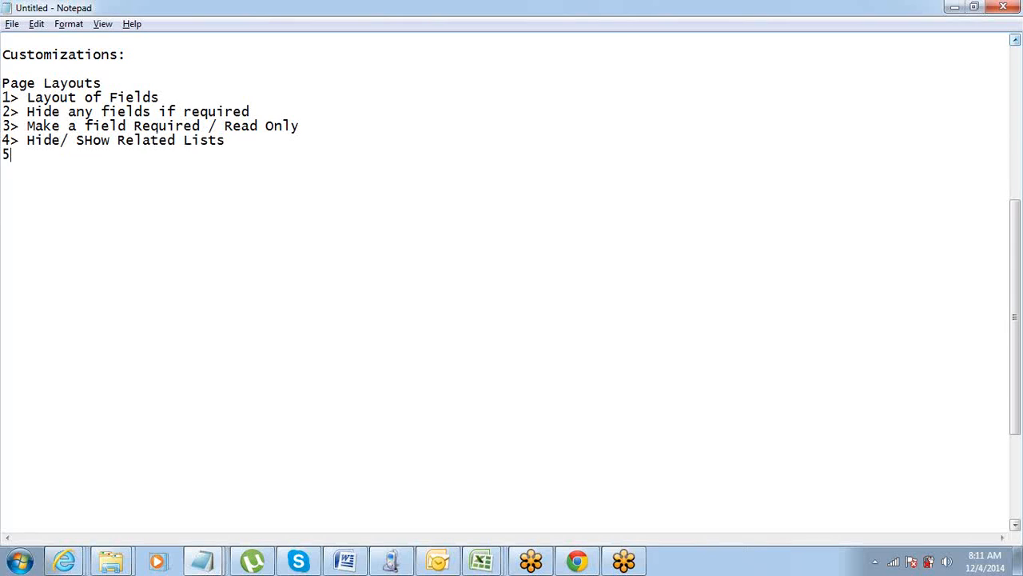
text(> Set the order of Rel)
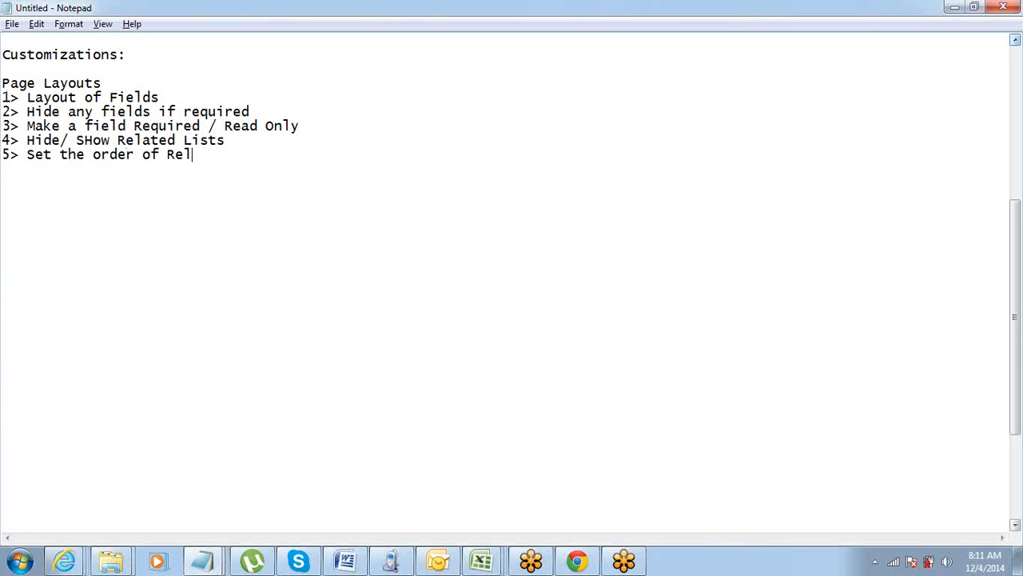
text(ated Lists)
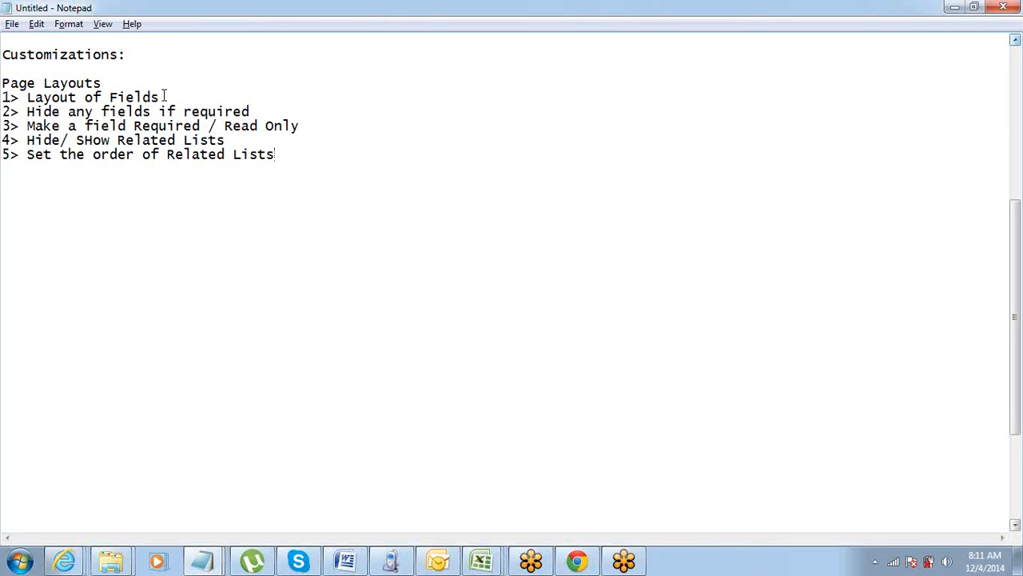
Highlight the first three Page Layouts points one after another to review them.
drag(160, 97, 4, 96)
drag(260, 105, 3, 119)
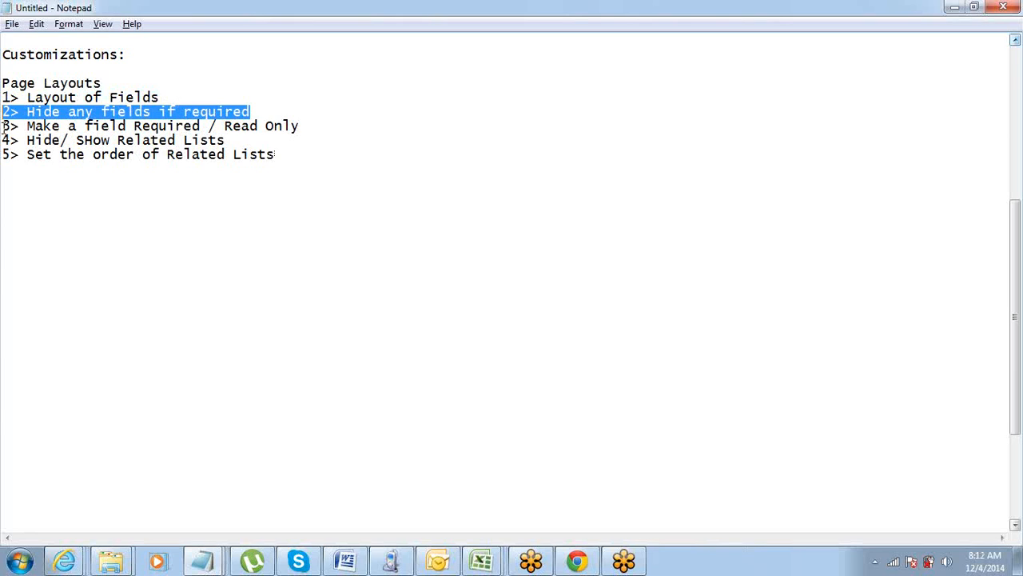
drag(4, 128, 160, 128)
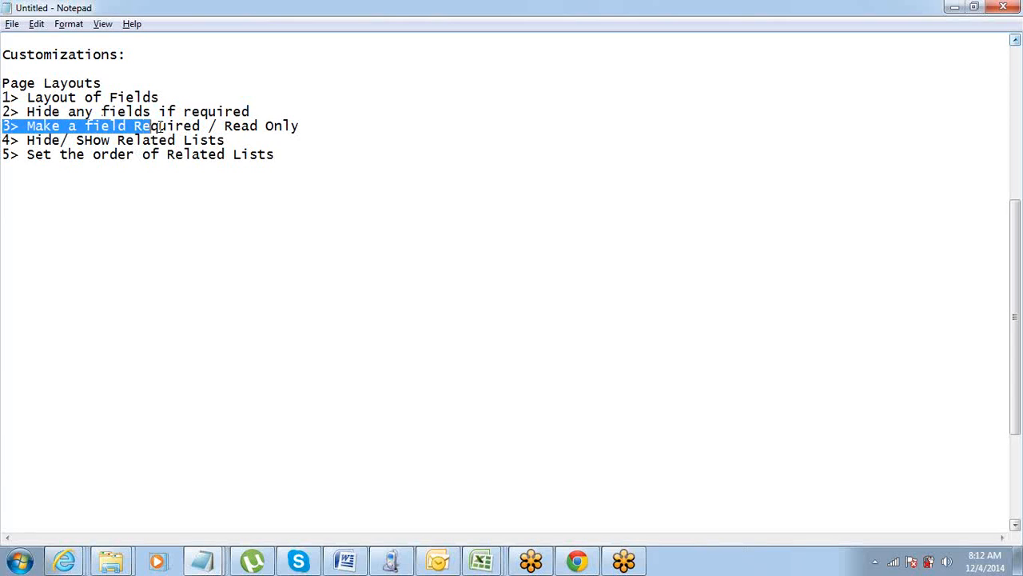
Enclose "Required / Read Only" in quotation marks in the third Page Layouts point.
click(169, 127)
click(135, 127)
text(")
key(End)
text(")
key(Left)
key(shift+Left)
key(shift+Left)
key(shift+Left)
key(shift+Left)
key(shift+Left)
key(shift+Left)
key(shift+Left)
key(shift+Left)
key(shift+Left)
key(shift+Left)
key(shift+Left)
key(shift+Left)
key(shift+Left)
key(shift+Left)
key(shift+Left)
key(shift+Left)
key(shift+Left)
key(shift+Left)
key(shift+Left)
key(shift+Left)
key(shift+Left)
key(shift+Left)
key(shift+Left)
key(shift+Left)
key(shift+Left)
key(shift+Left)
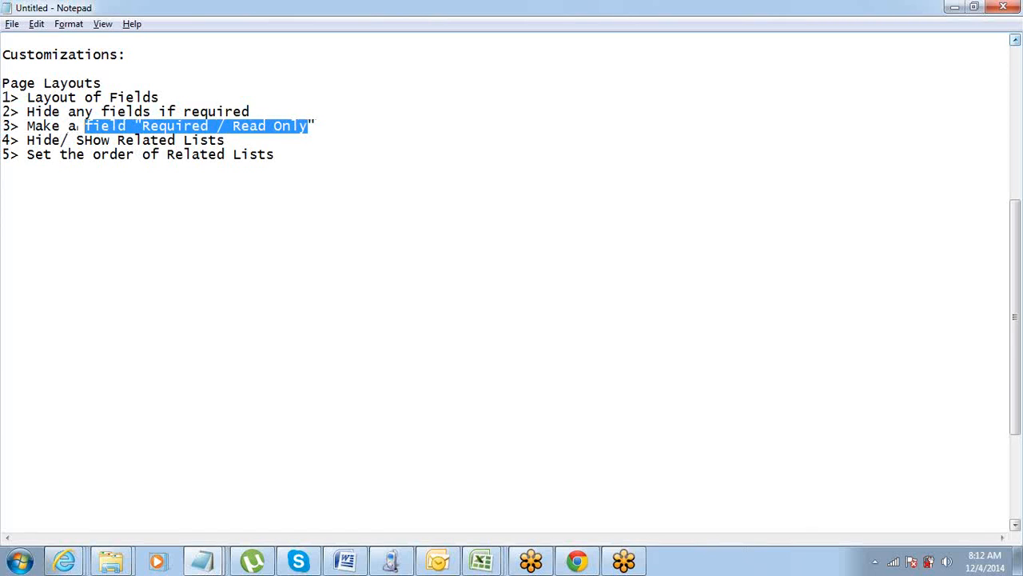
Correct the spacing and capitalization of the fourth point so it reads "4> Hide/Show Related Lists".
click(139, 126)
key(shift+Right)
key(shift+Right)
key(shift+Right)
key(shift+Right)
key(shift+Right)
key(shift+Right)
key(shift+Right)
key(shift+Right)
key(shift+Right)
key(shift+Right)
key(shift+Right)
key(shift+Right)
key(shift+Right)
key(shift+Right)
key(Right)
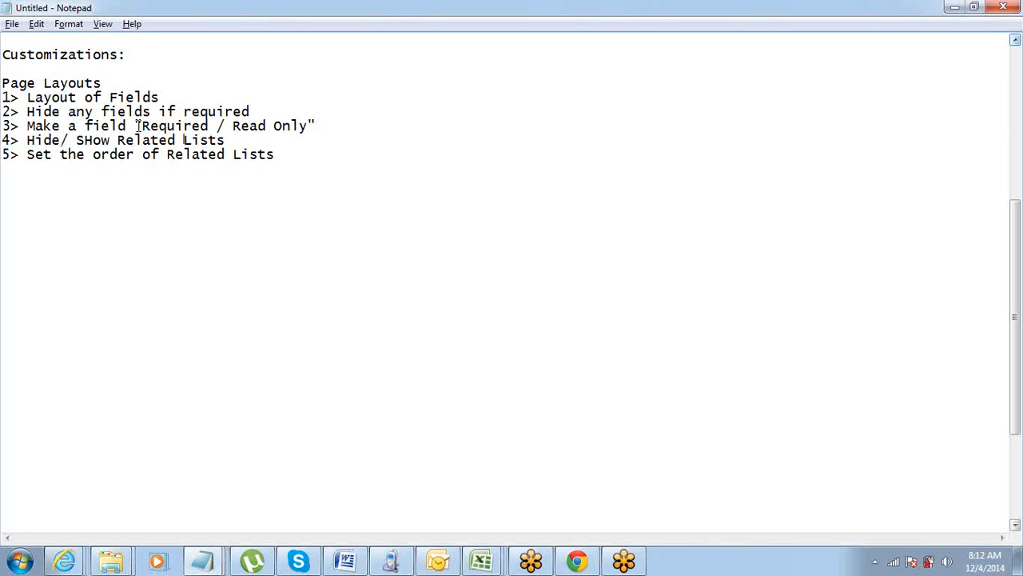
key(Left)
key(shift+Right)
key(Delete)
key(Right)
key(shift+Right)
text(h)
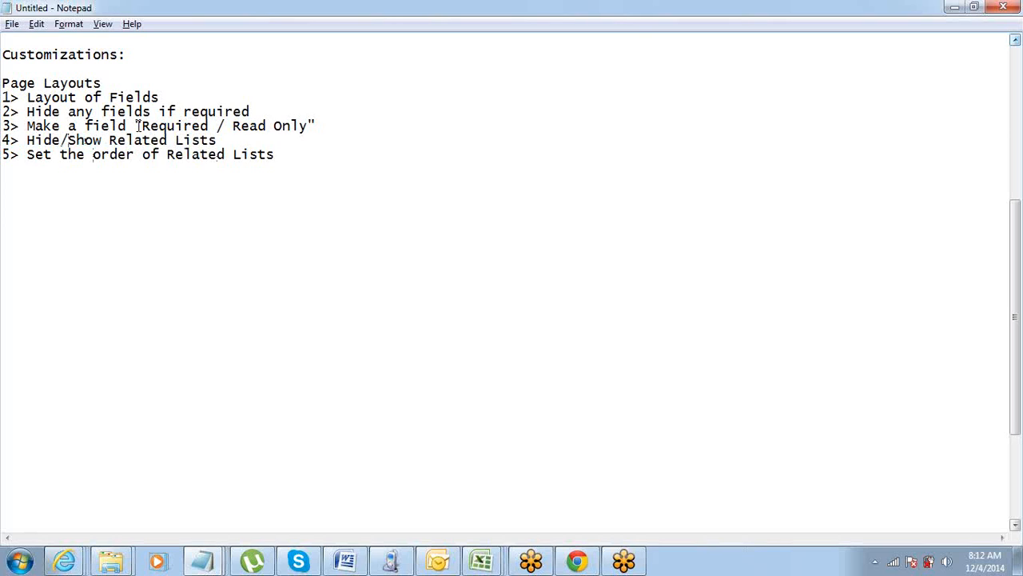
Highlight the fifth point, "Set the order of Related Lists", to review it.
key(Home)
key(ctrl+shift+Right)
key(ctrl+shift+Right)
key(ctrl+shift+Right)
key(ctrl+shift+Right)
key(ctrl+shift+Right)
key(ctrl+shift+Right)
key(ctrl+shift+Right)
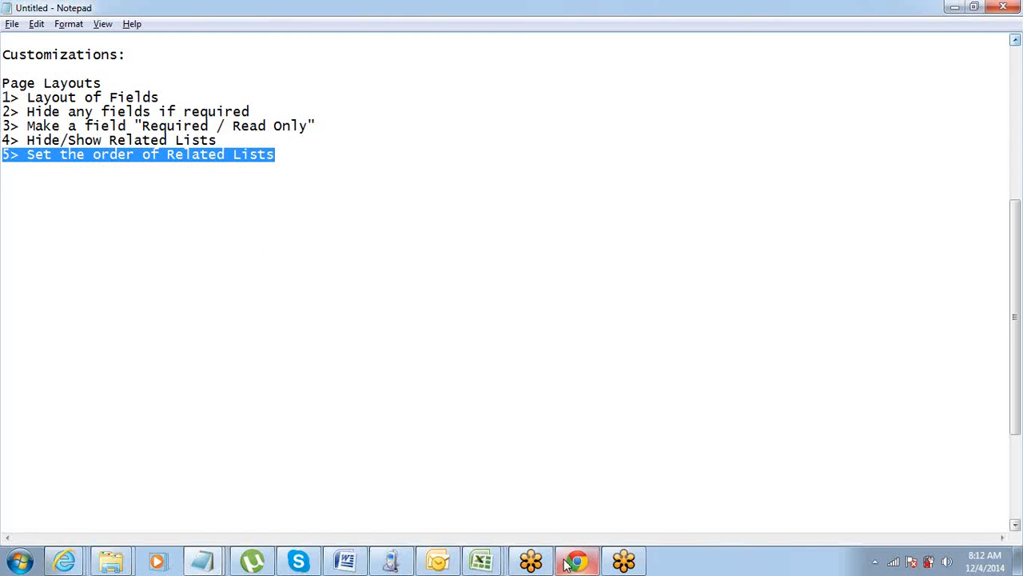
Switch to Salesforce in Chrome and look over the Dickenson plc account's details and related lists.
mouse_move(568, 563)
click(582, 439)
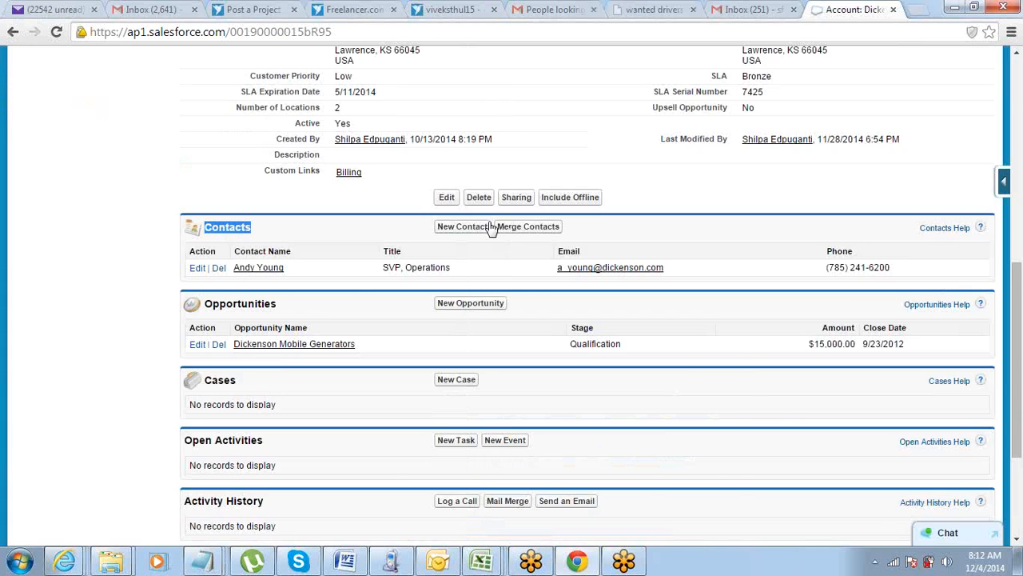
scroll(491, 228, up, 7)
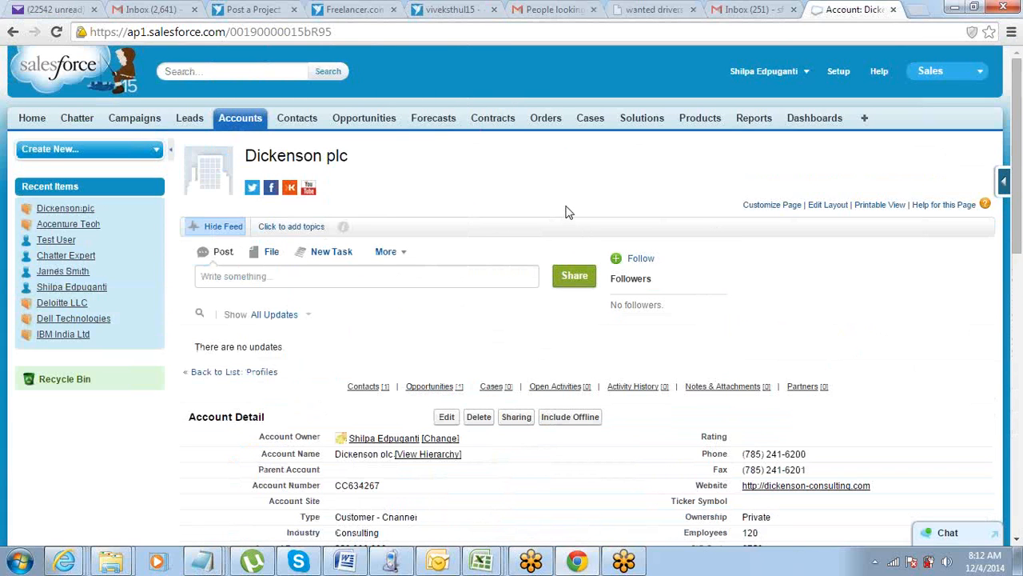
scroll(566, 212, down, 10)
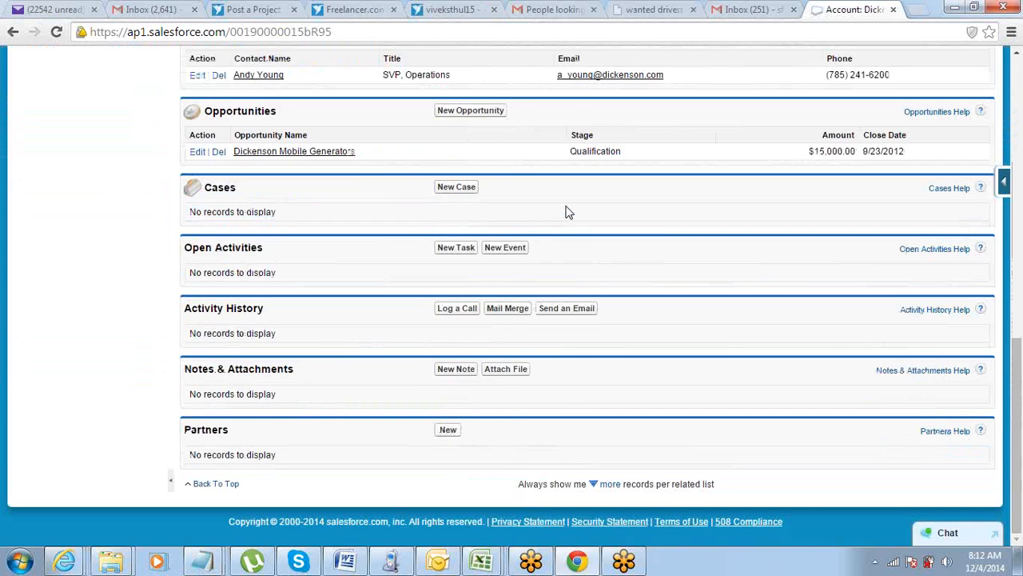
scroll(565, 212, up, 10)
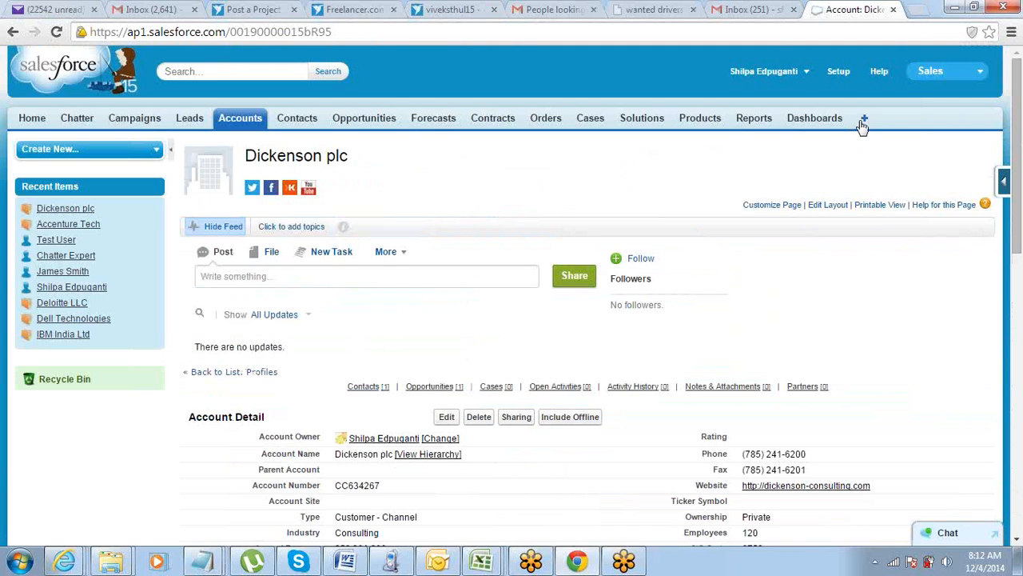
Go to Salesforce Setup and open the list of page layouts under the Accounts customization settings.
click(929, 73)
click(838, 72)
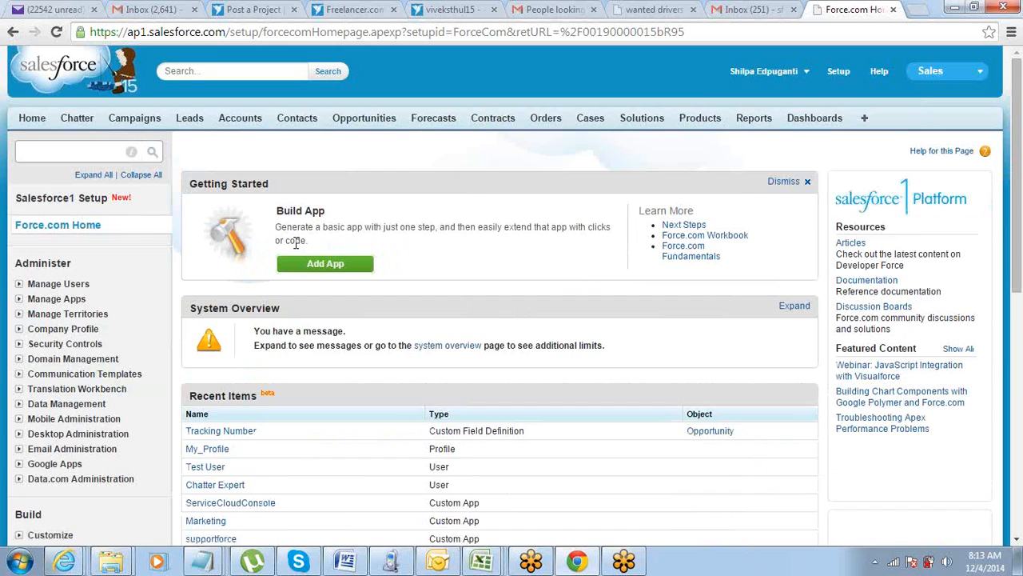
scroll(296, 243, down, 4)
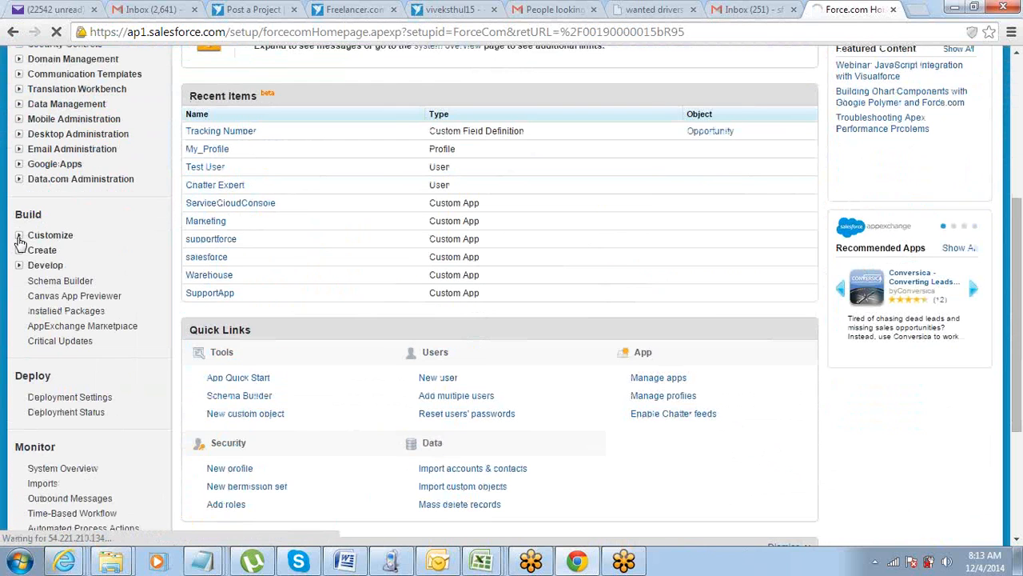
click(19, 239)
scroll(20, 247, down, 1)
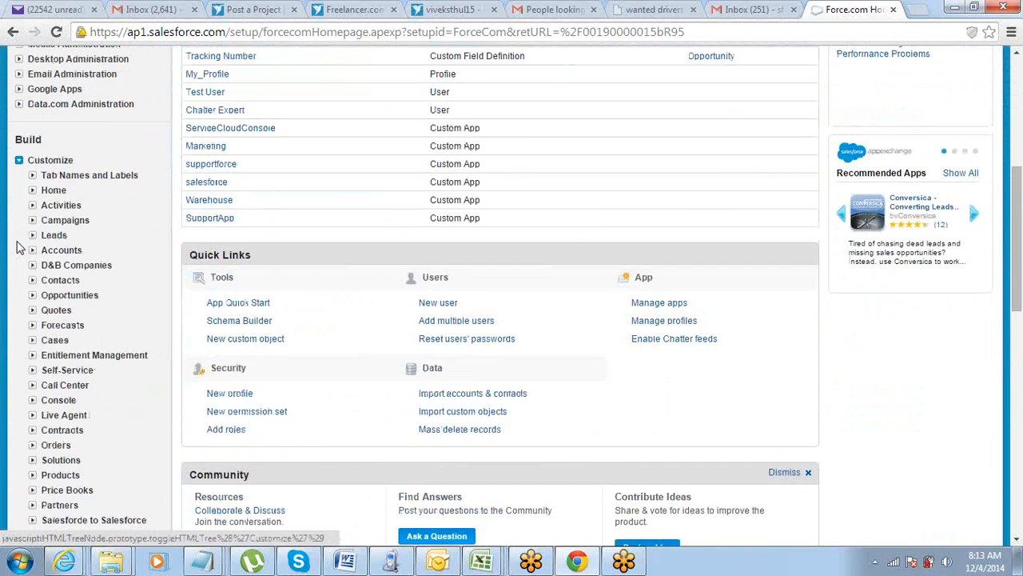
click(33, 251)
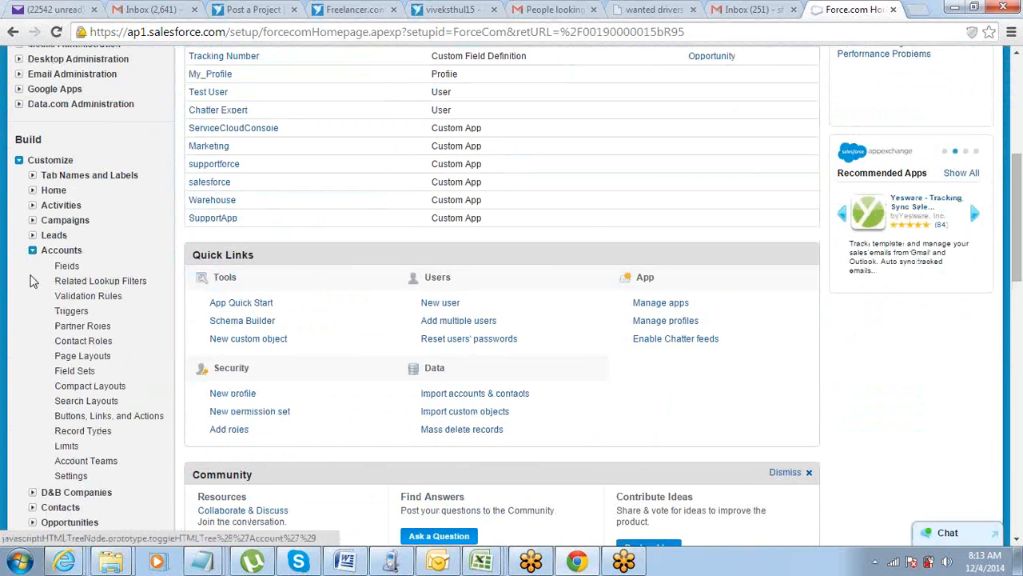
click(74, 357)
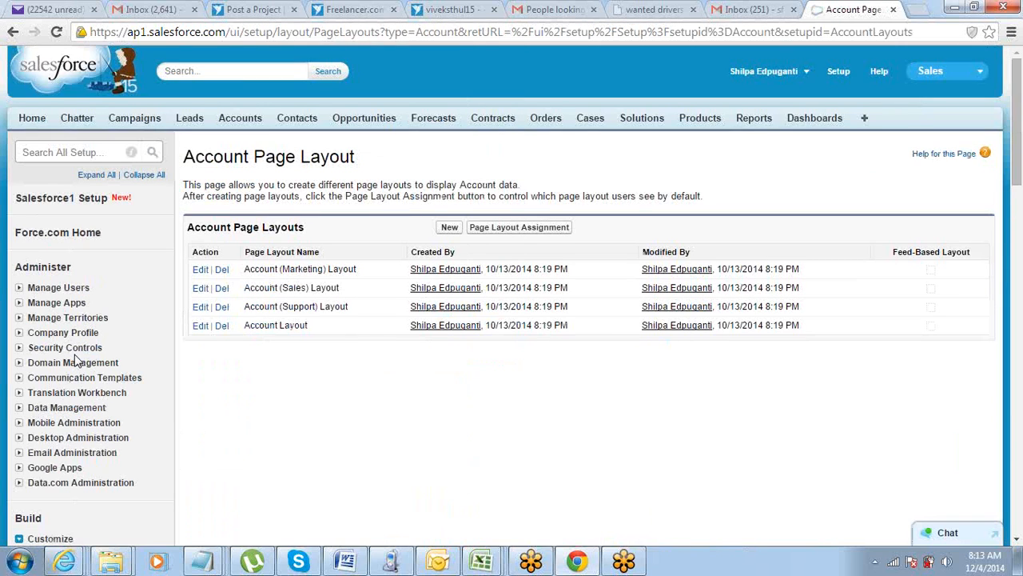
Open the page layout named Account Layout for editing.
scroll(77, 360, down, 3)
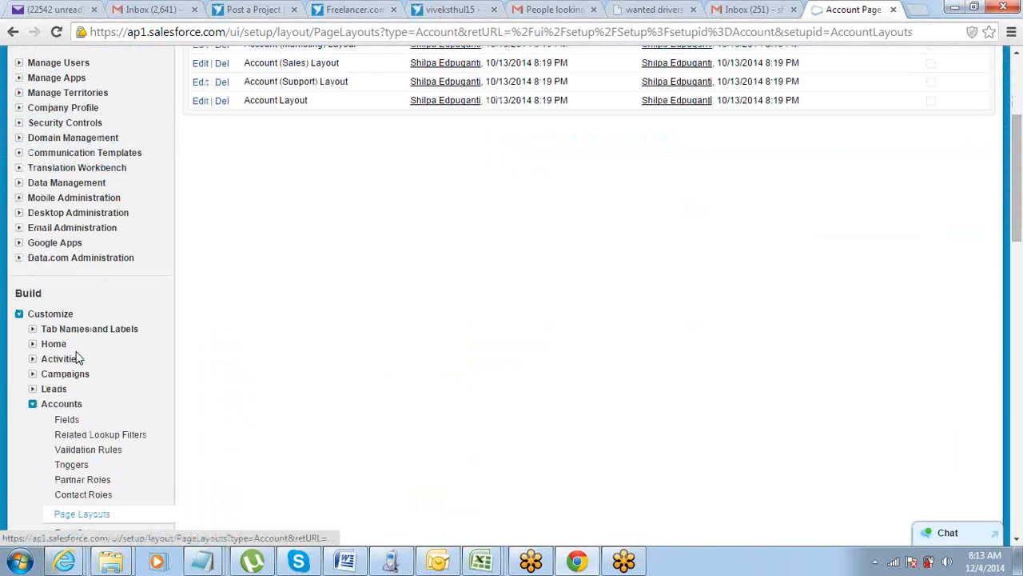
scroll(78, 357, down, 3)
scroll(189, 310, up, 4)
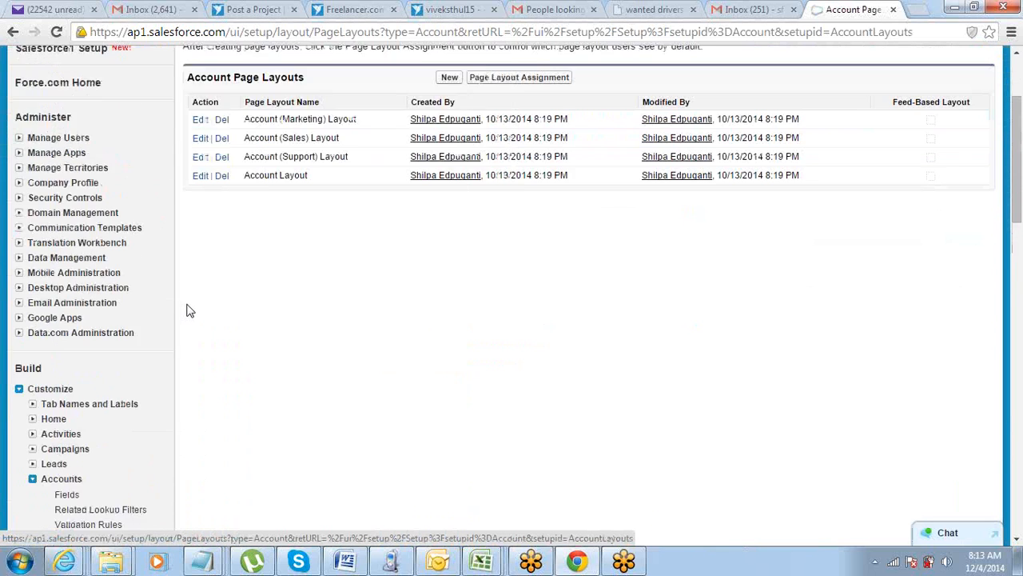
scroll(188, 310, up, 2)
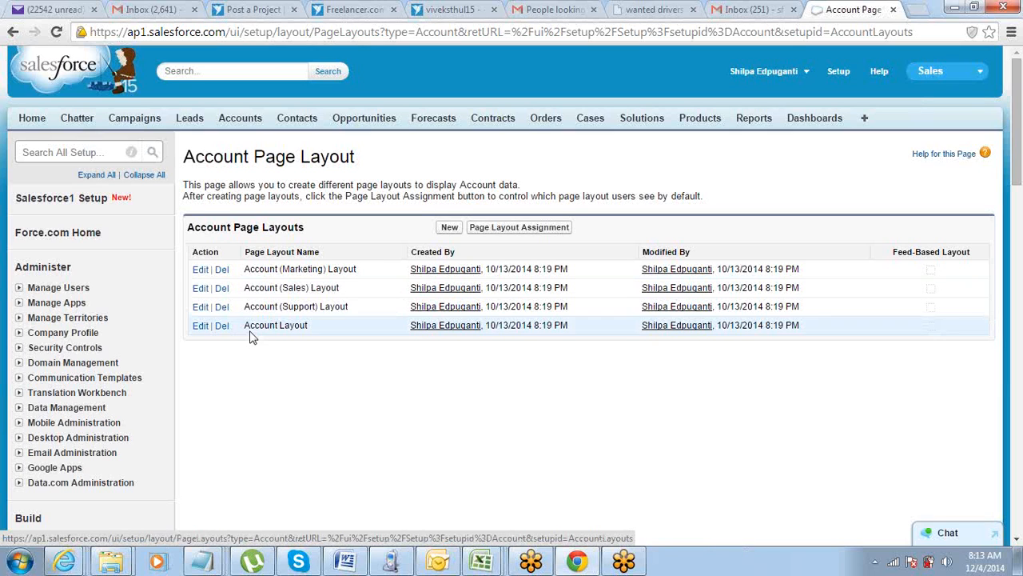
drag(247, 325, 320, 325)
scroll(299, 366, down, 1)
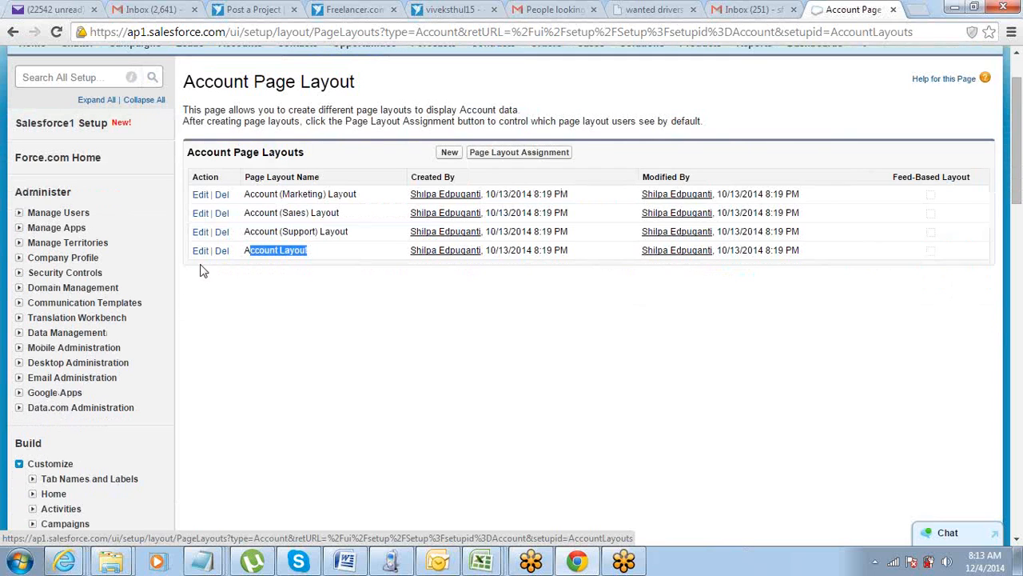
click(200, 251)
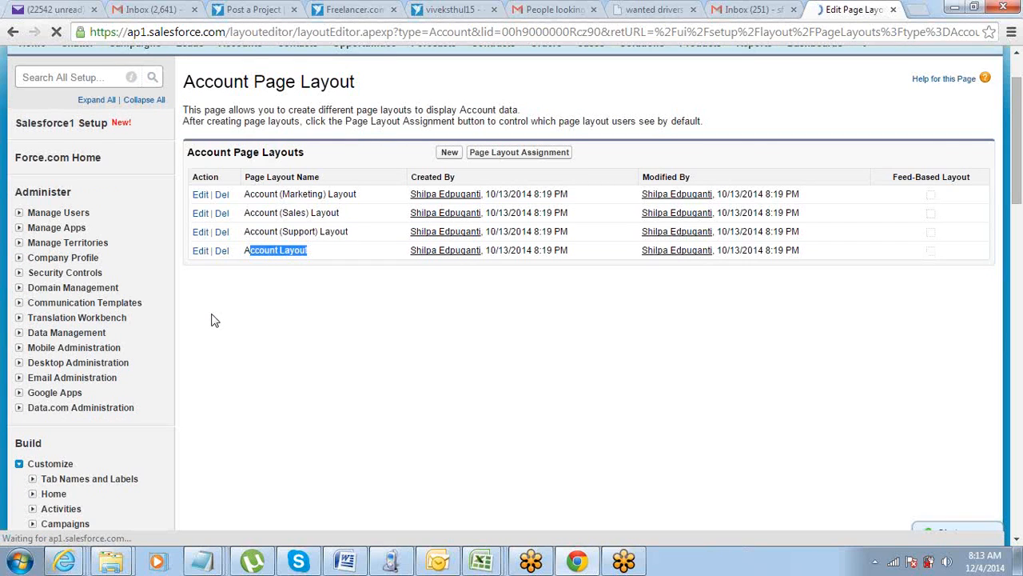
Reorder the Account Information fields so Website comes first, followed by Phone, Fax and Rating.
scroll(212, 319, down, 2)
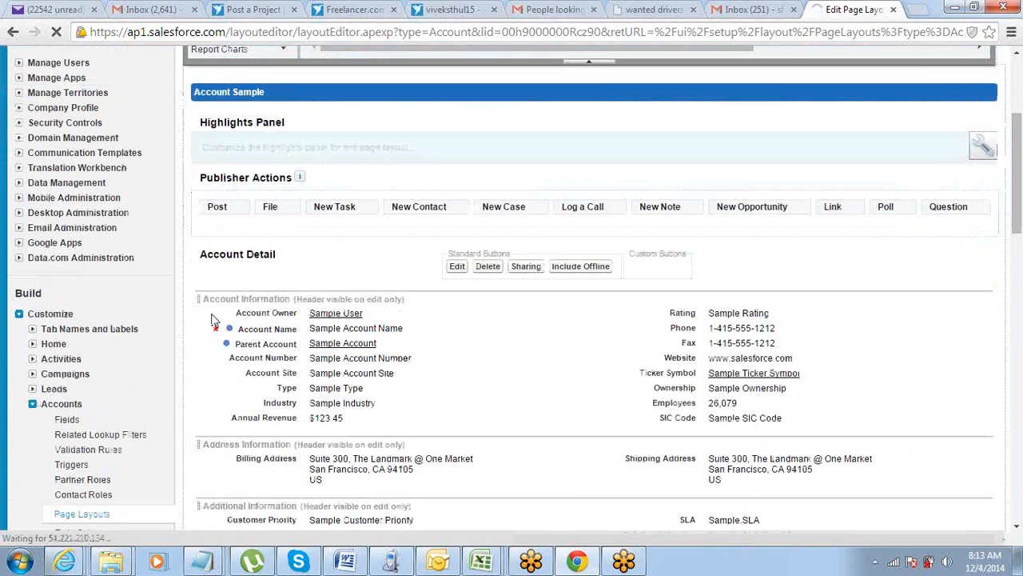
scroll(212, 320, up, 3)
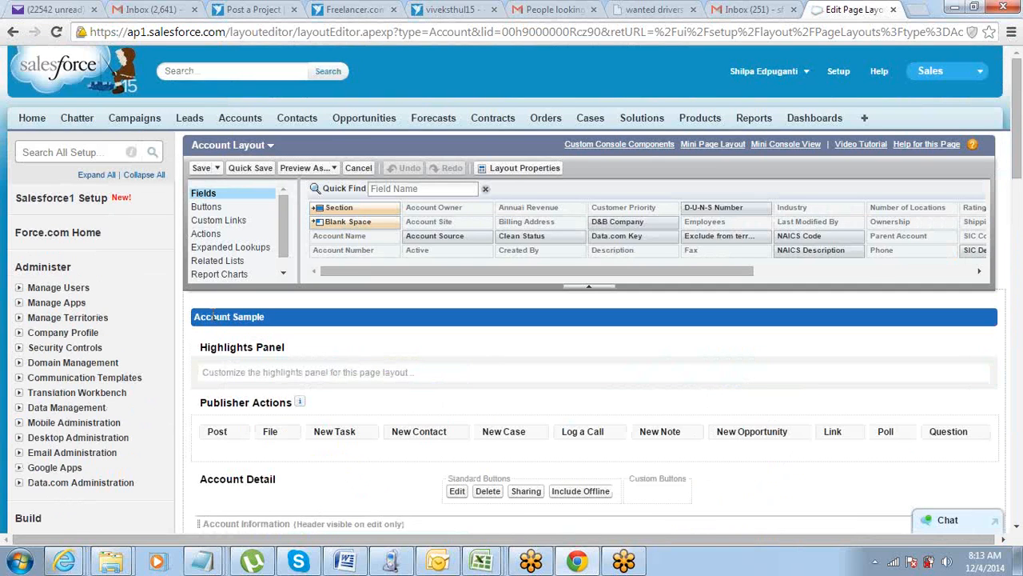
scroll(215, 317, down, 4)
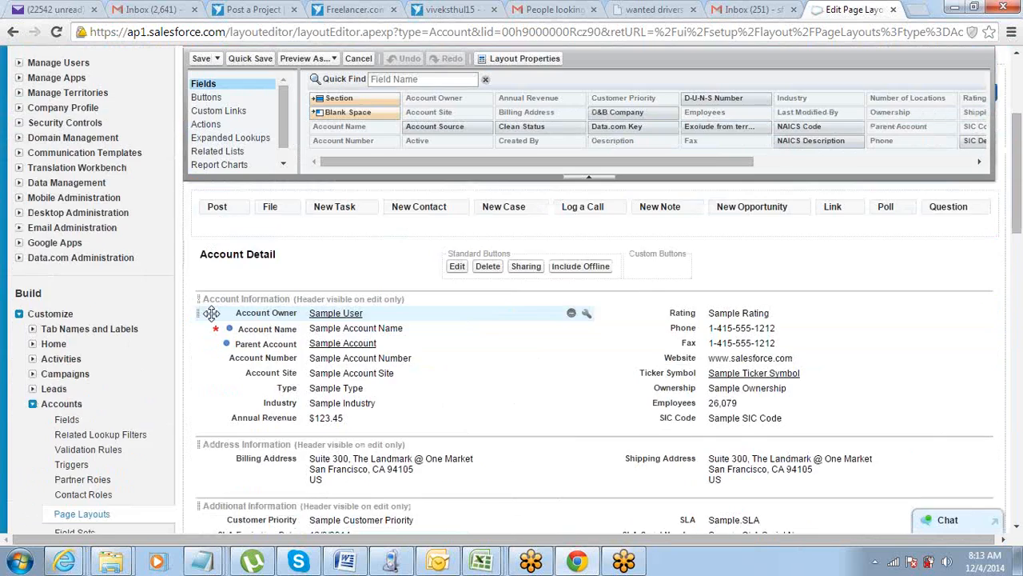
scroll(317, 320, up, 1)
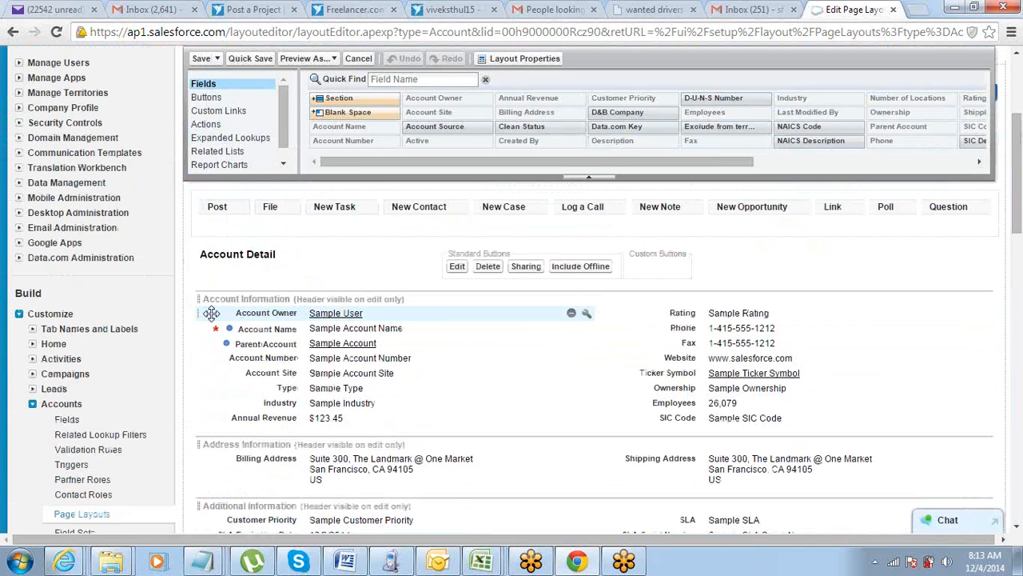
click(832, 326)
drag(830, 323, 794, 327)
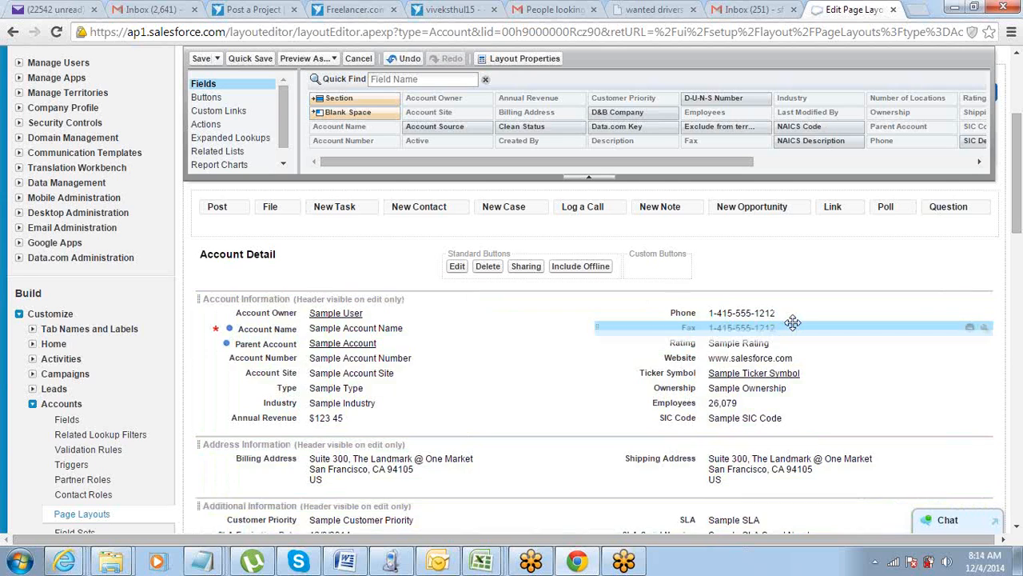
drag(840, 358, 831, 312)
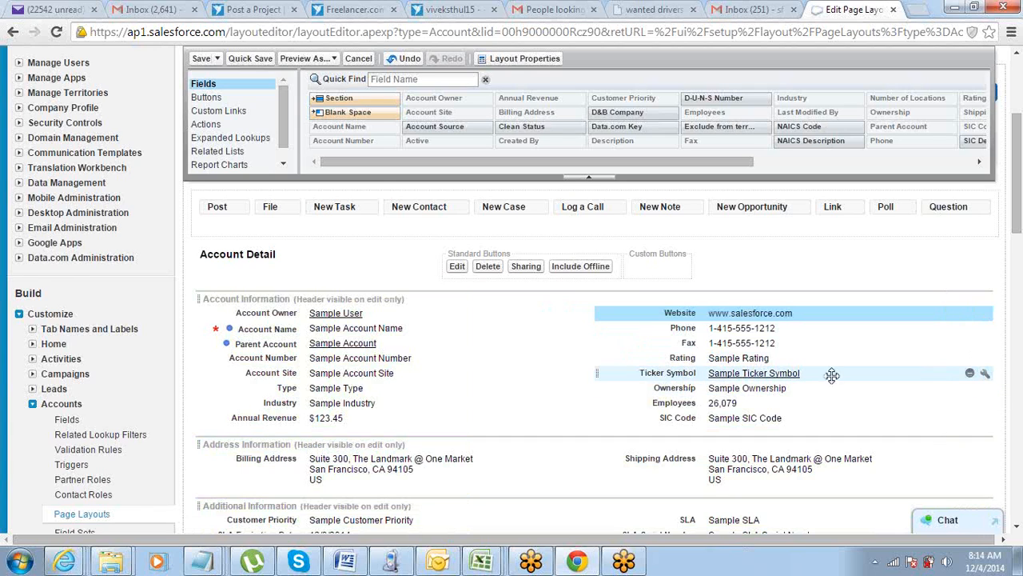
Remove the Ticker Symbol and SIC Code fields from Account Information and move Account Number below Employees.
click(970, 375)
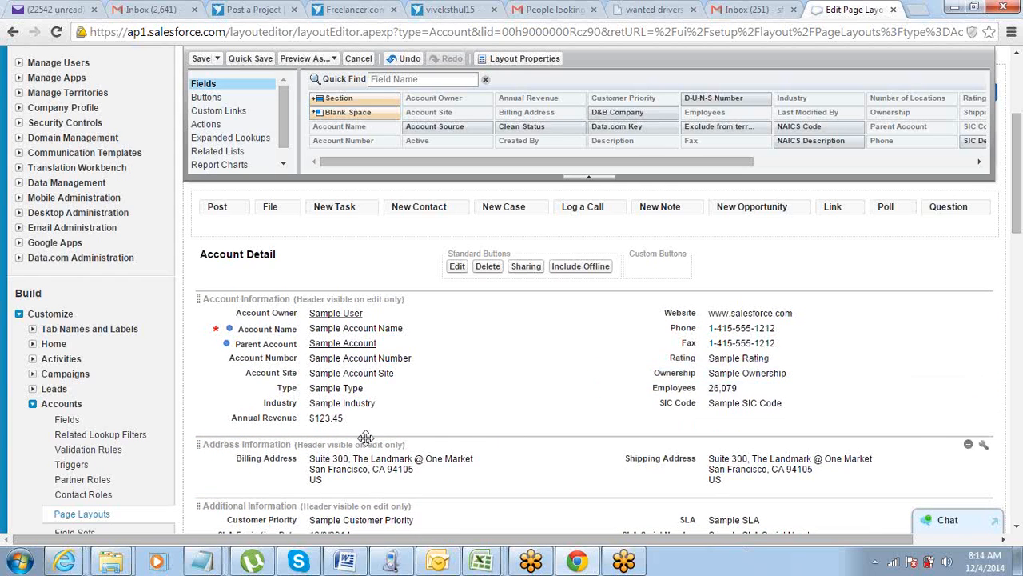
click(966, 403)
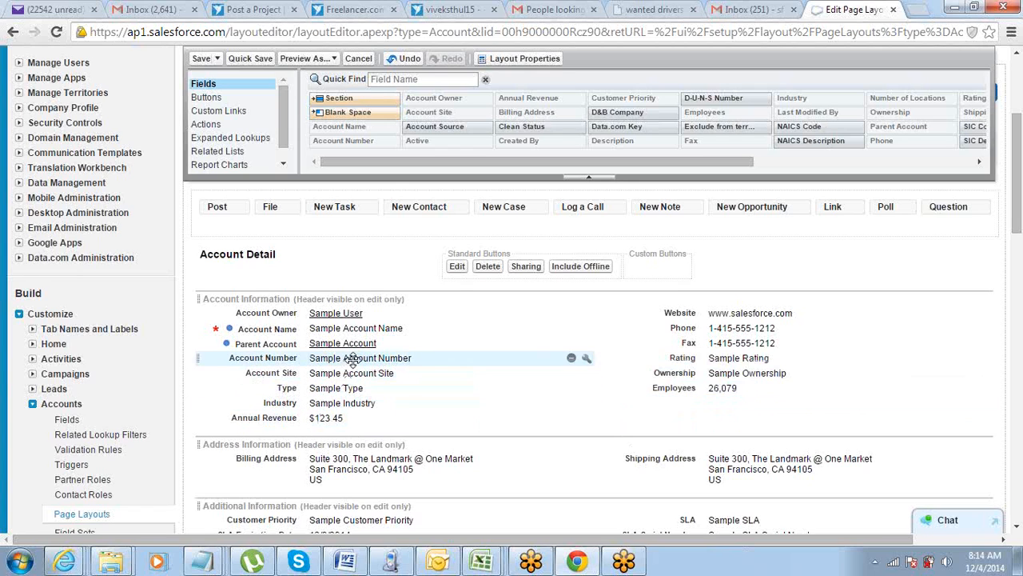
drag(407, 359, 772, 403)
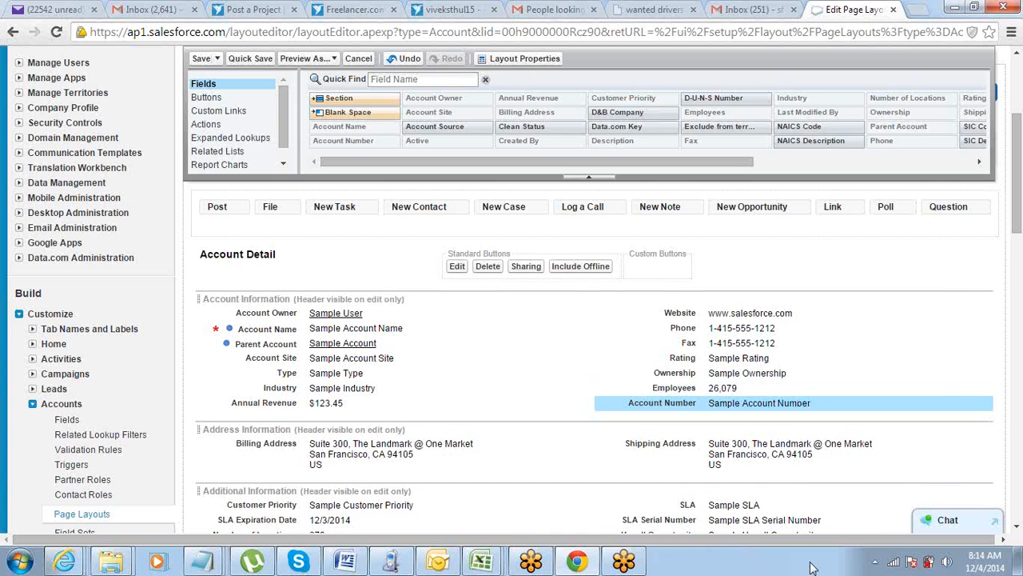
Look over the sections of the edited Account Layout and switch back to the Untitled notes in Notepad.
scroll(759, 455, down, 1)
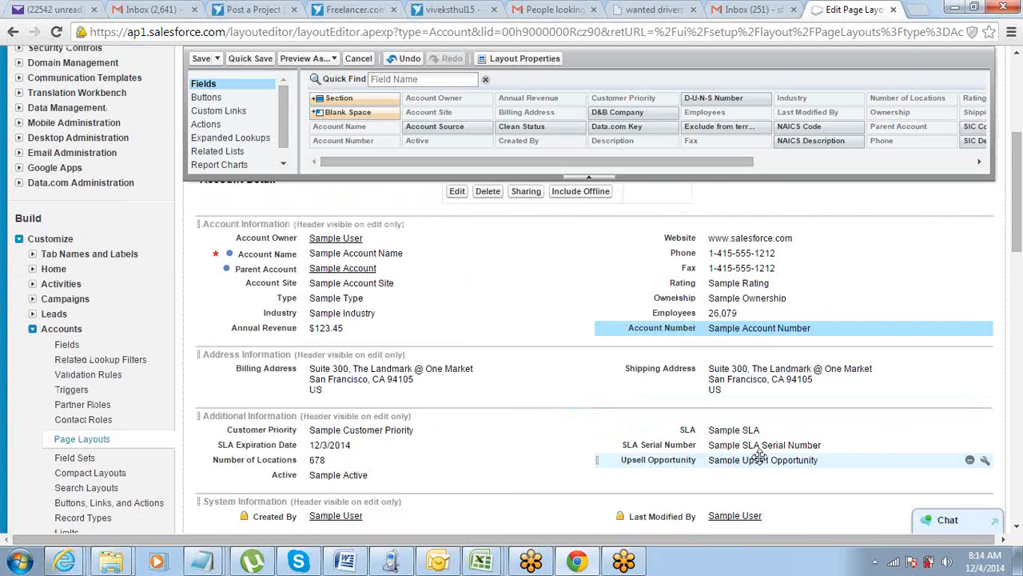
scroll(759, 456, down, 1)
scroll(759, 456, up, 2)
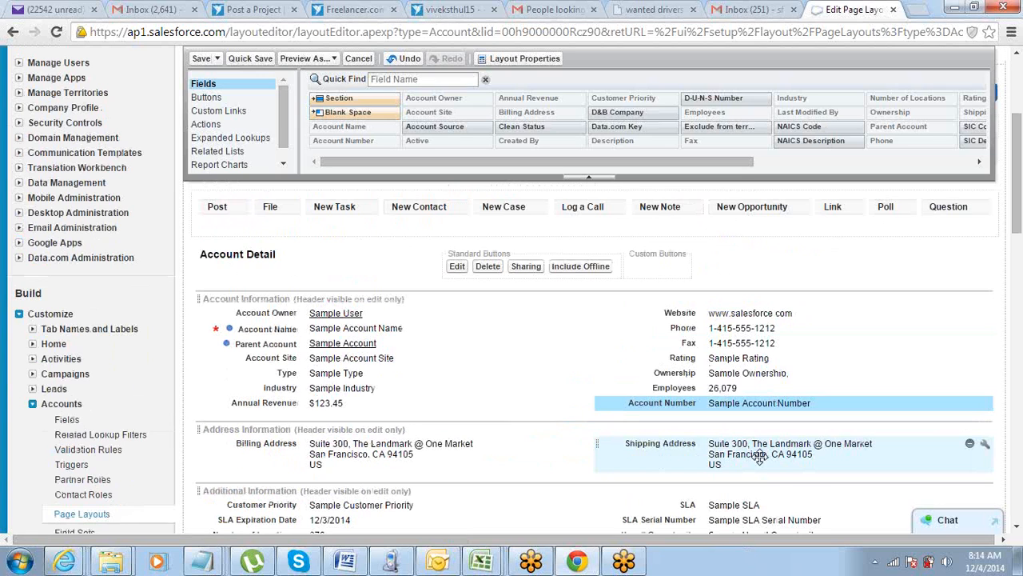
scroll(760, 455, up, 1)
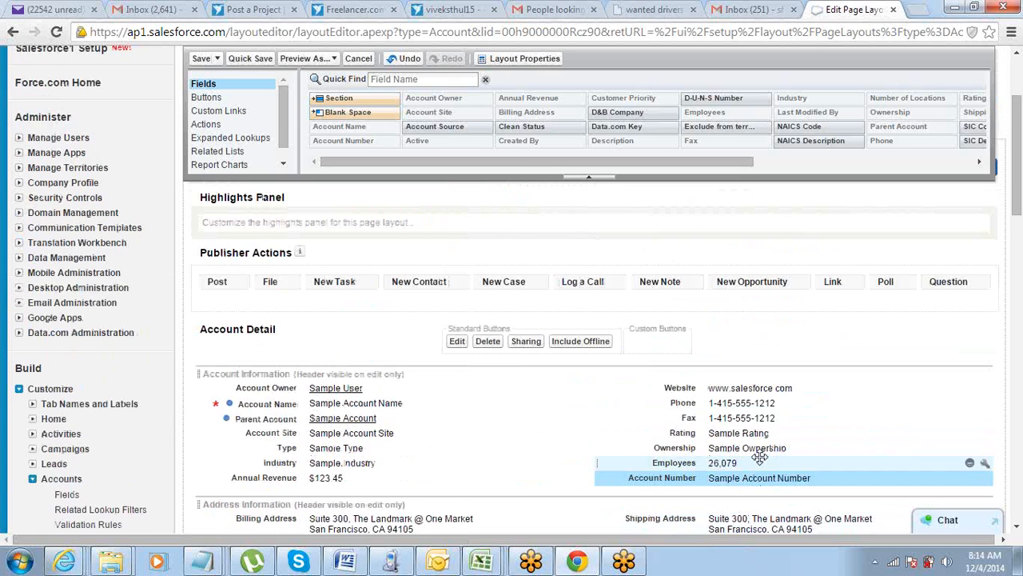
scroll(759, 456, up, 1)
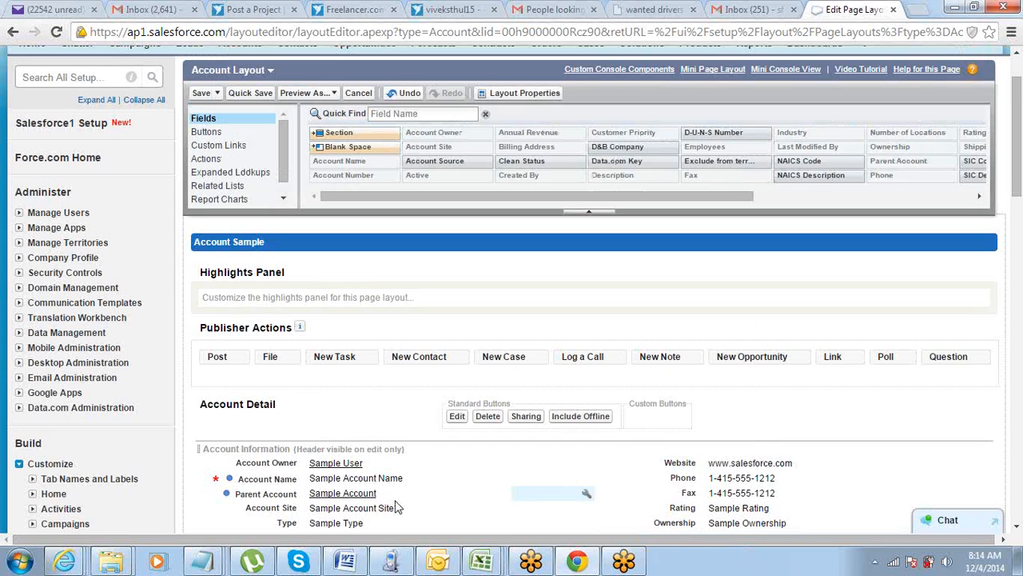
mouse_move(203, 559)
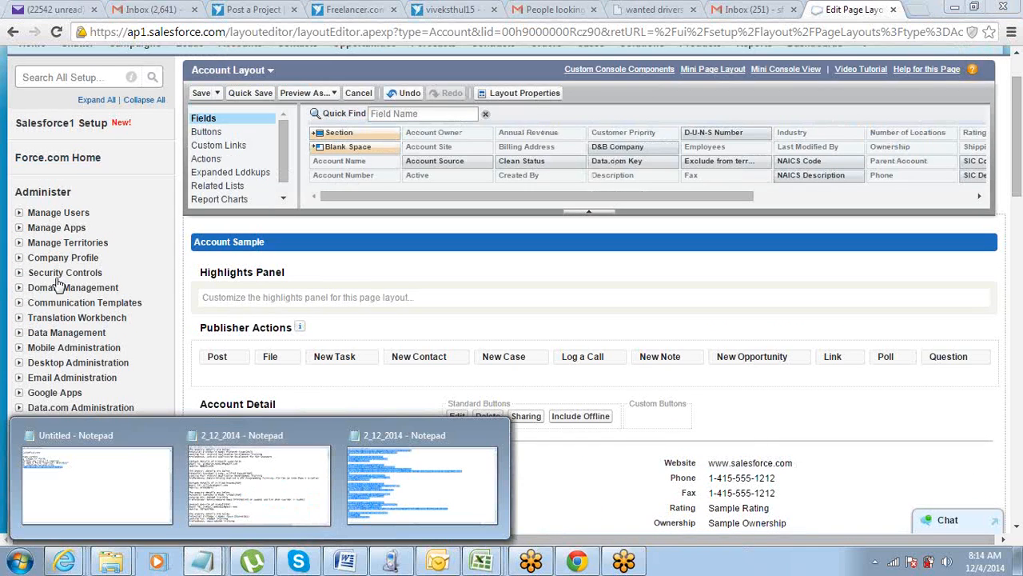
click(112, 476)
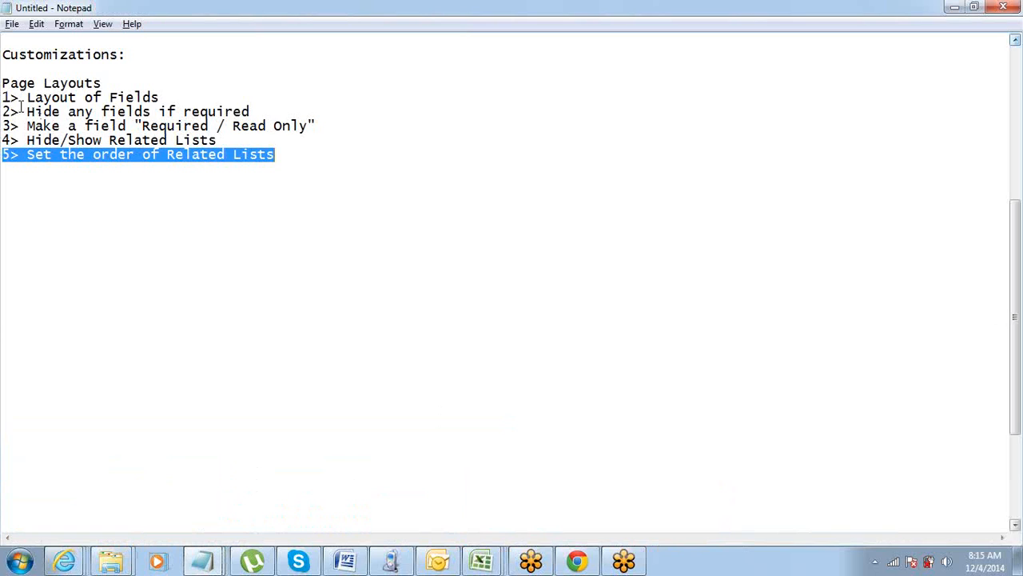
Highlight the notes on laying out and hiding fields, and the line on making a field Required / Read Only.
drag(6, 98, 23, 125)
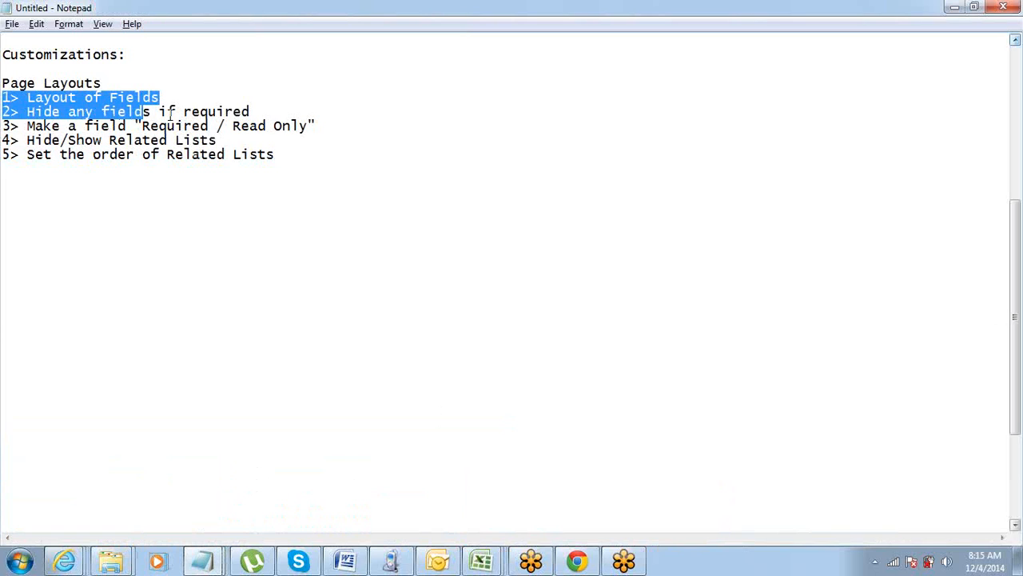
click(169, 112)
drag(329, 127, 2, 127)
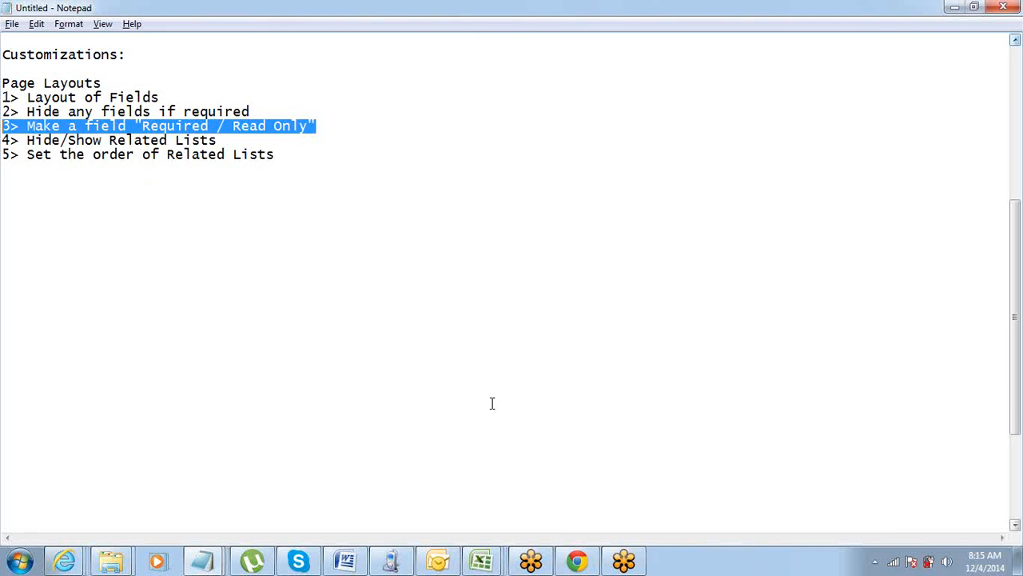
Switch to the Account Layout editor in Chrome and make the Type field in Account Information required.
click(576, 561)
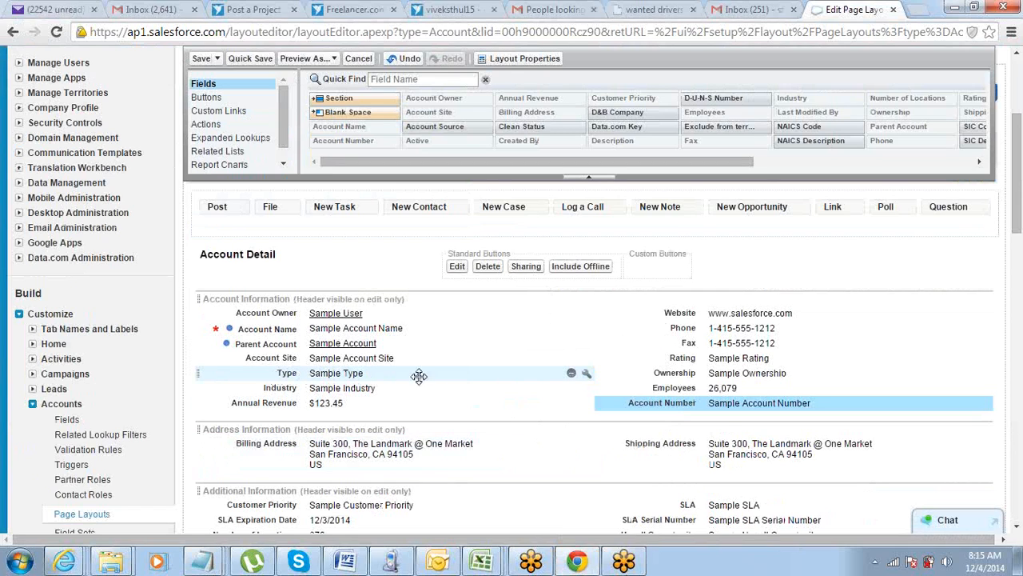
click(586, 376)
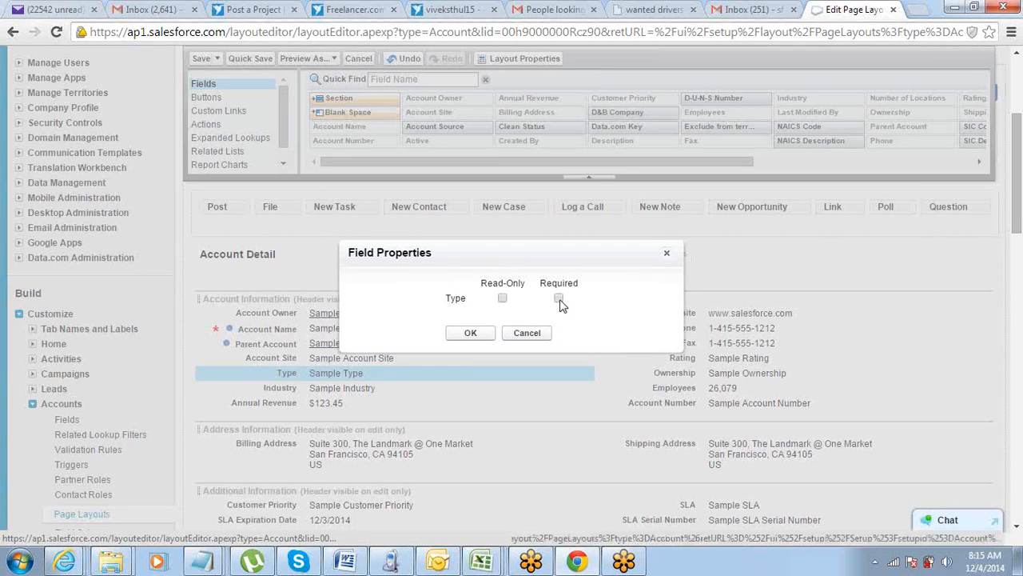
click(559, 298)
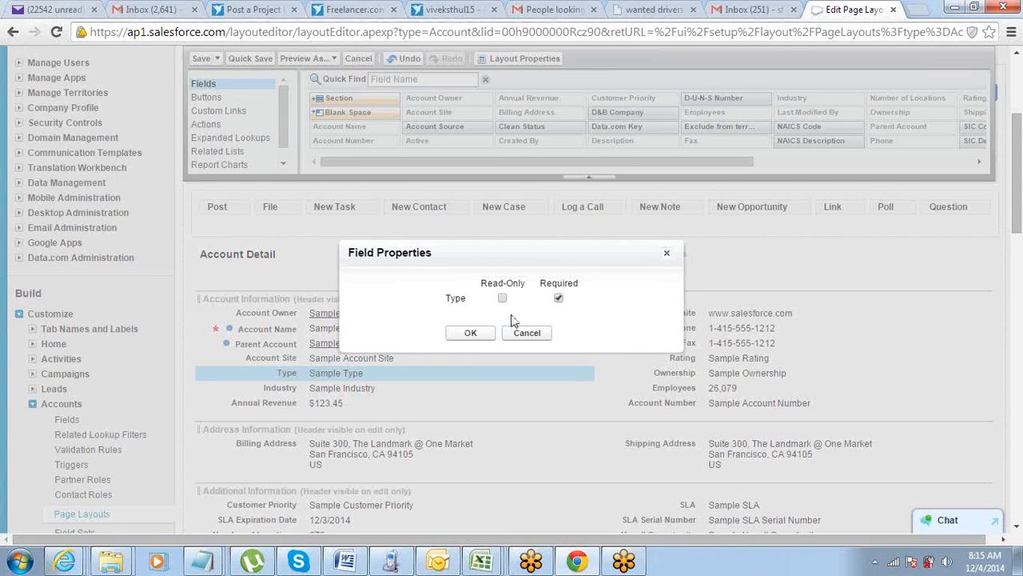
click(502, 298)
click(559, 298)
click(477, 331)
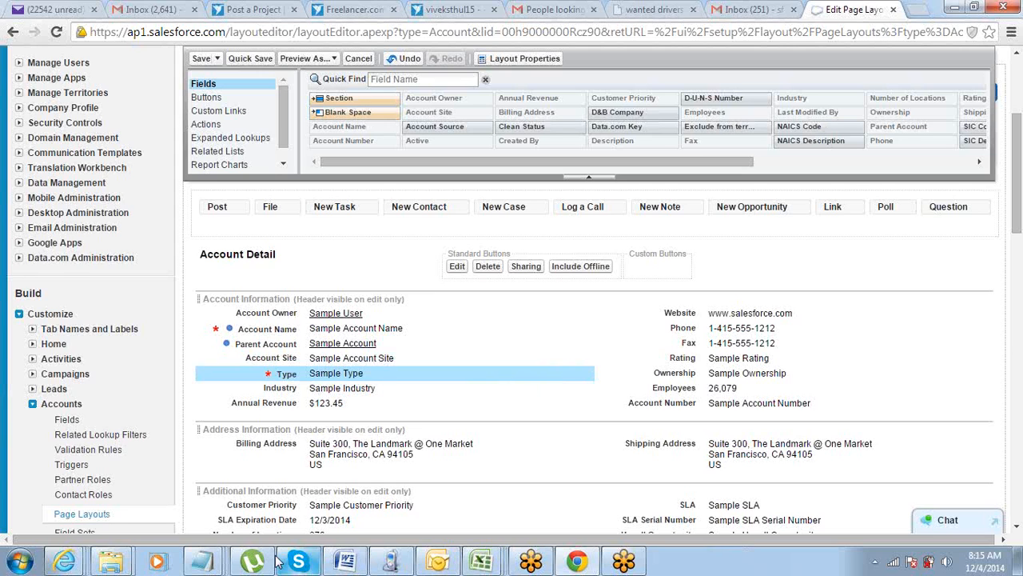
Switch to the Notepad notes and highlight the Required / Read Only line and the Hide/Show Related Lists line.
mouse_move(196, 562)
click(148, 482)
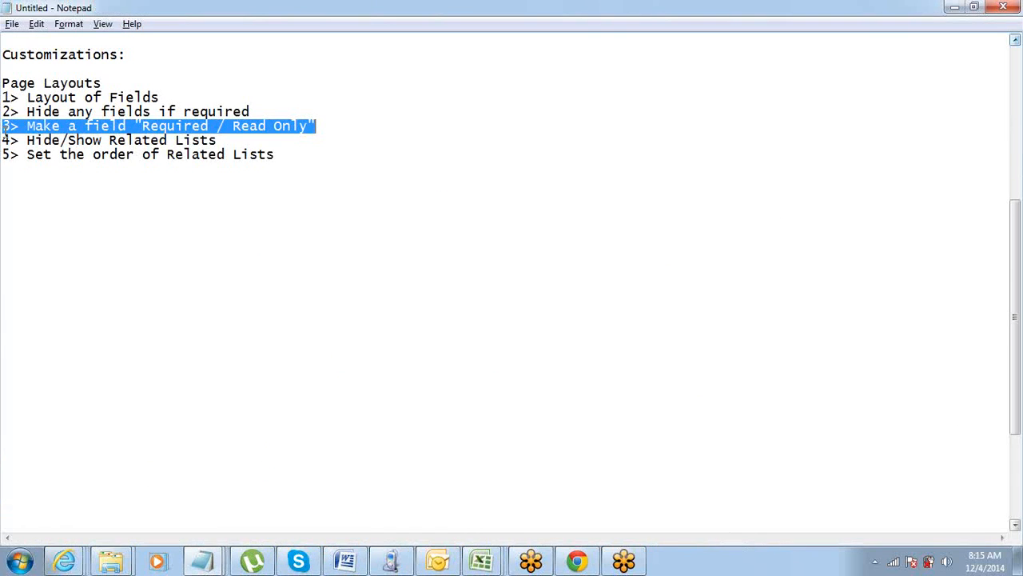
click(4, 132)
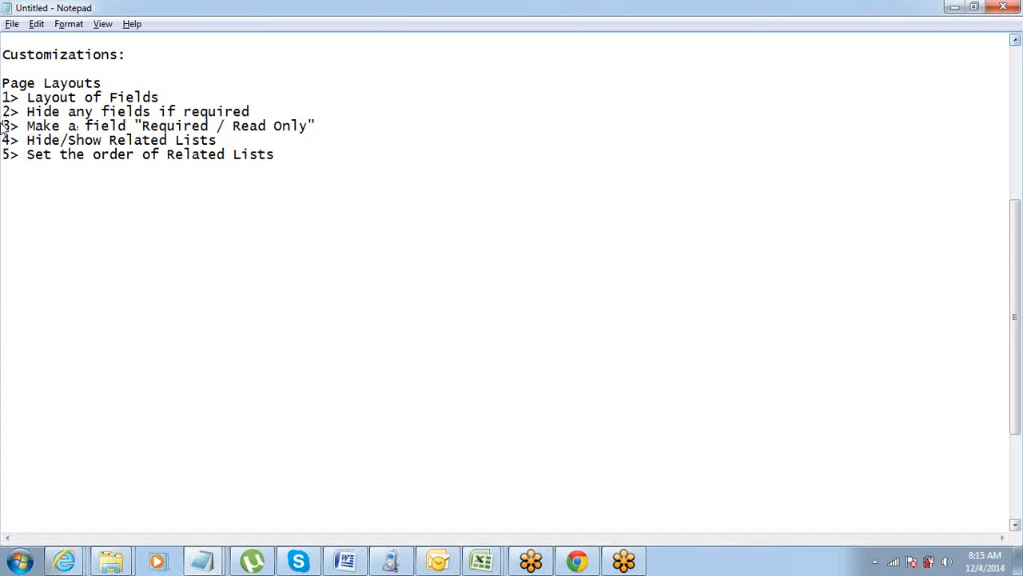
drag(4, 128, 320, 130)
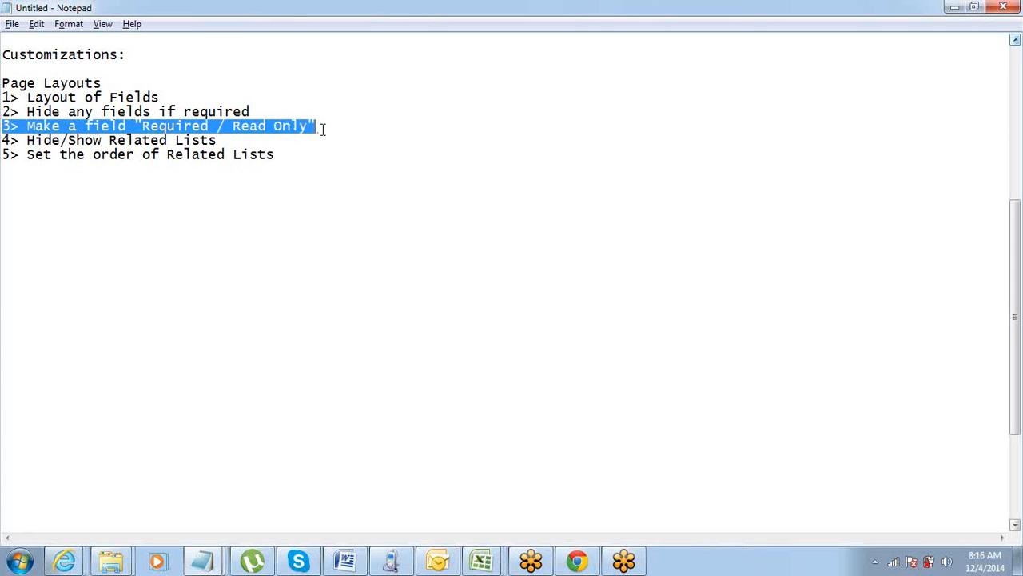
click(237, 142)
key(ctrl+shift+Left)
click(2, 142)
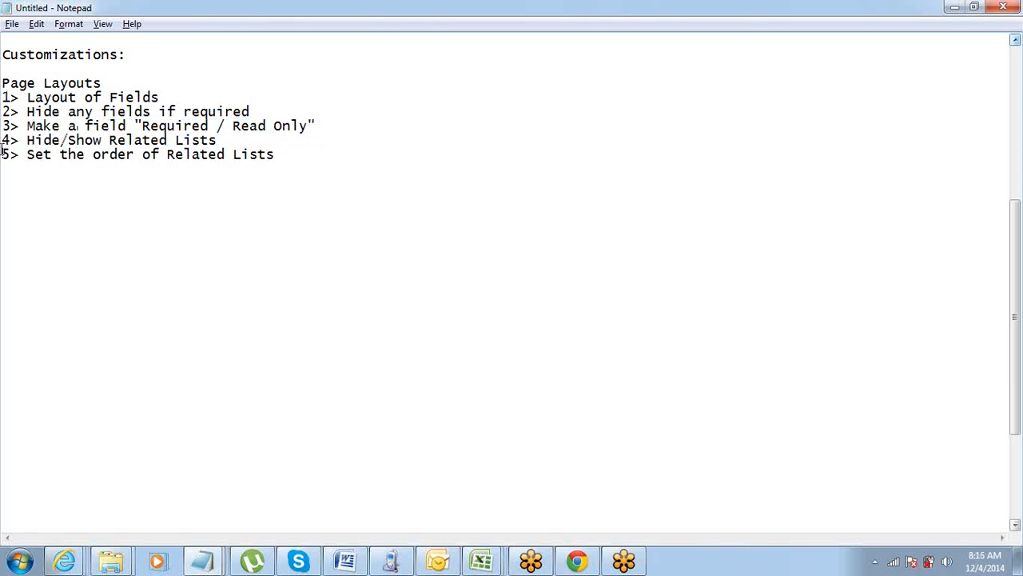
key(shift+End)
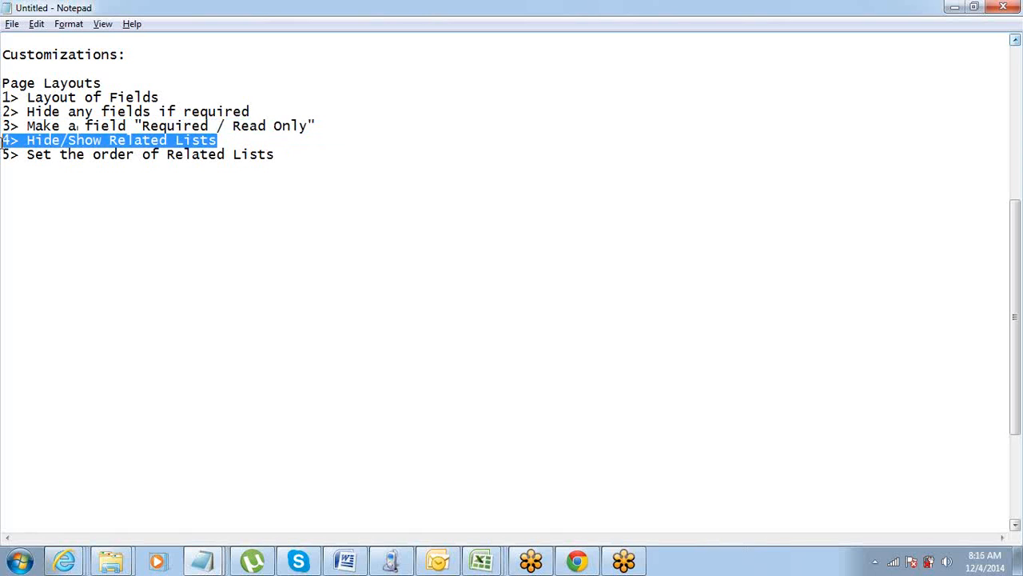
Return to the Account Layout editor in Chrome and move the Opportunities related list above Contacts.
click(561, 560)
scroll(514, 372, down, 4)
scroll(515, 375, down, 2)
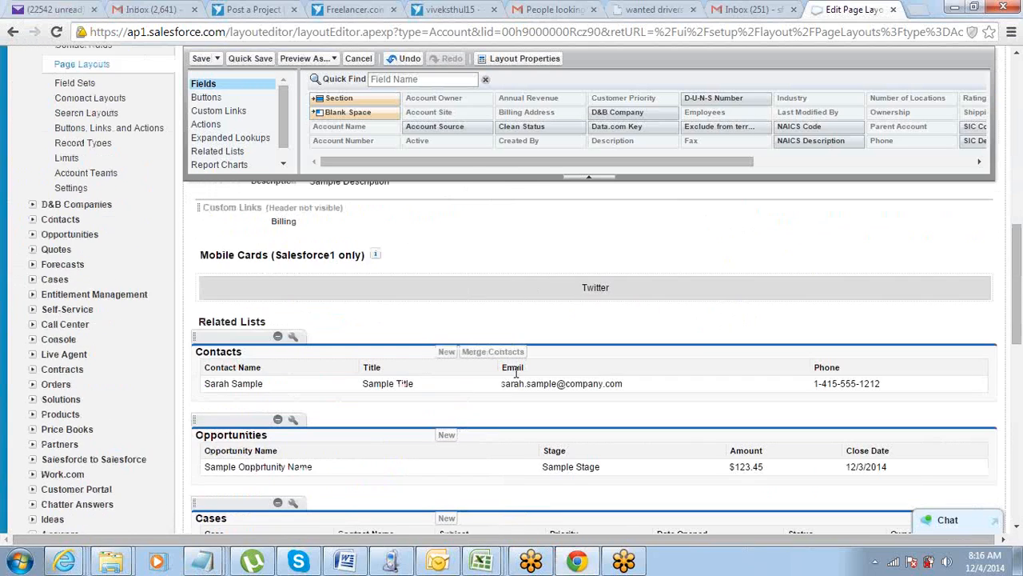
scroll(515, 373, up, 1)
scroll(515, 373, down, 3)
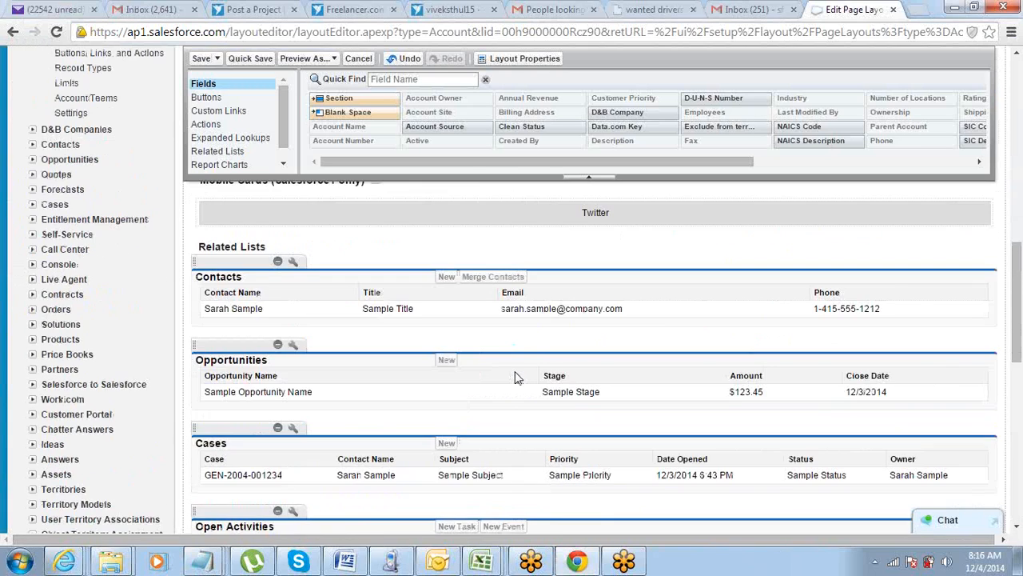
scroll(516, 374, up, 1)
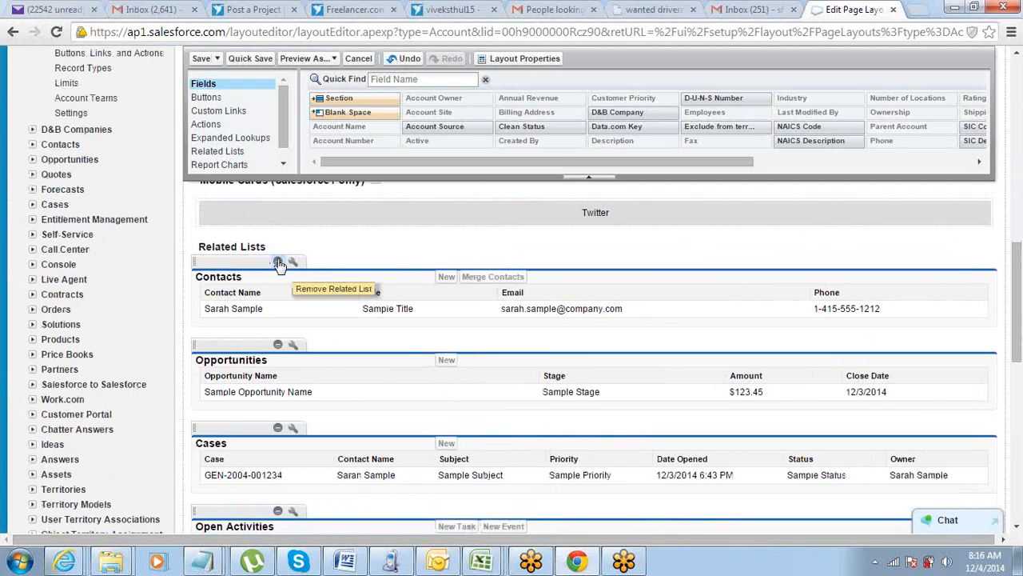
drag(247, 339, 255, 242)
drag(226, 347, 205, 255)
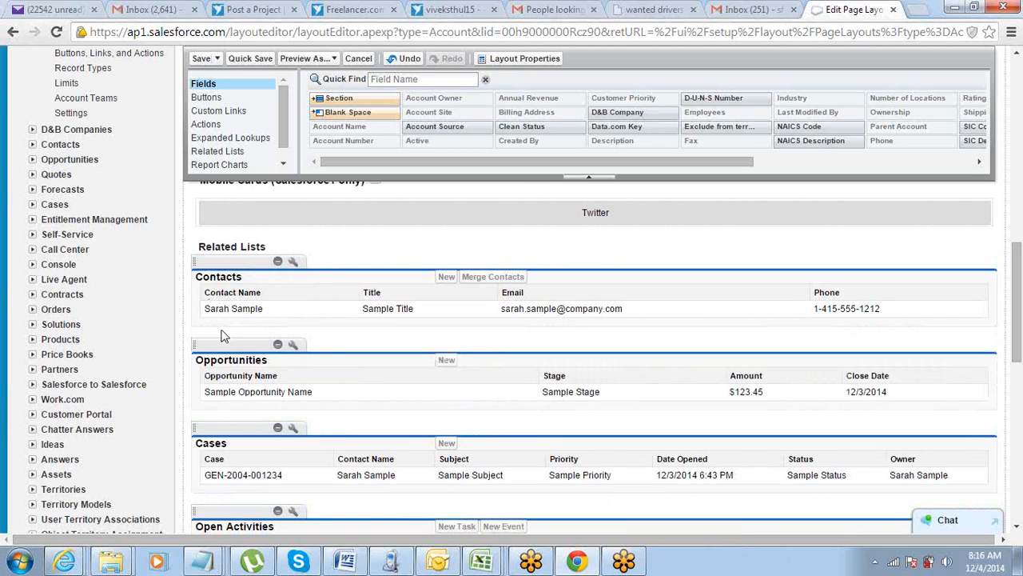
drag(224, 347, 227, 252)
drag(206, 345, 200, 261)
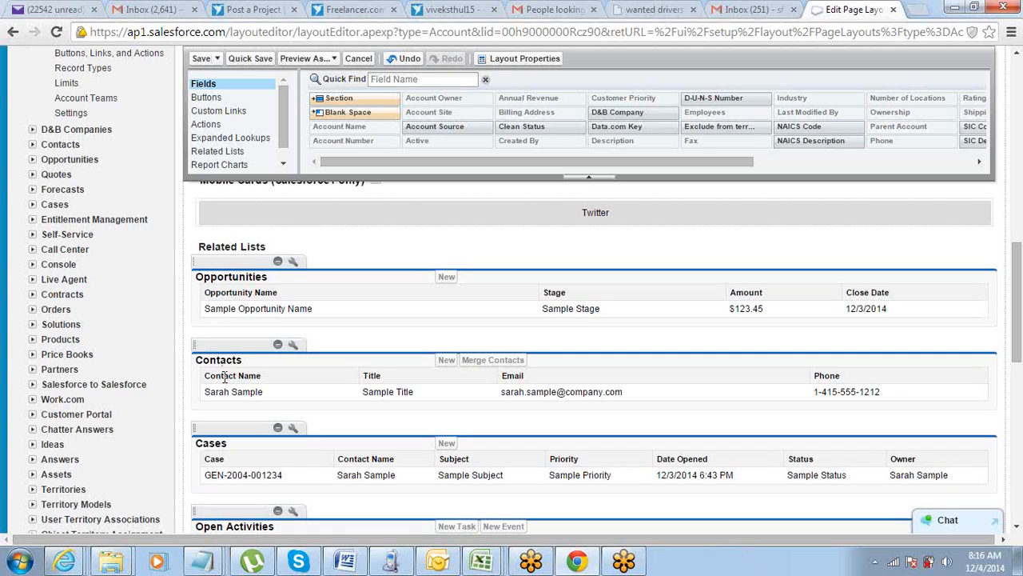
Review the order of the Opportunities and Contacts related lists, and check the page layout notes in Notepad.
double_click(215, 275)
double_click(209, 362)
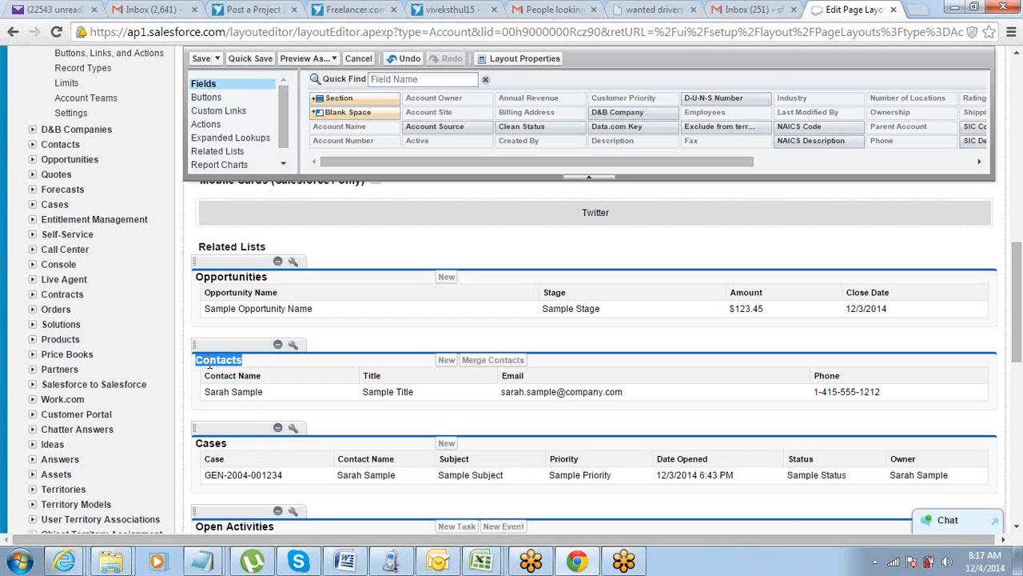
scroll(220, 390, up, 15)
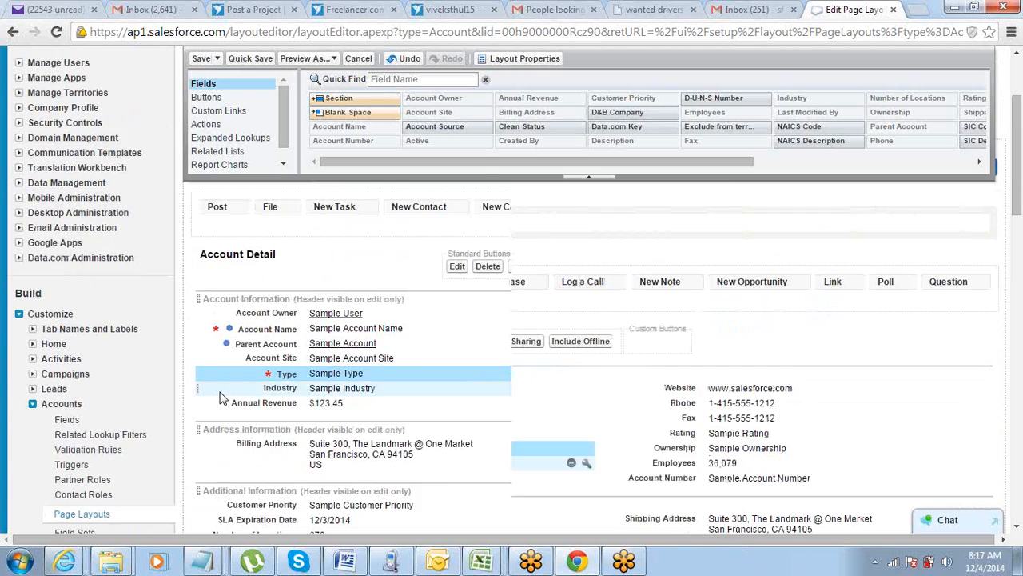
scroll(219, 391, down, 15)
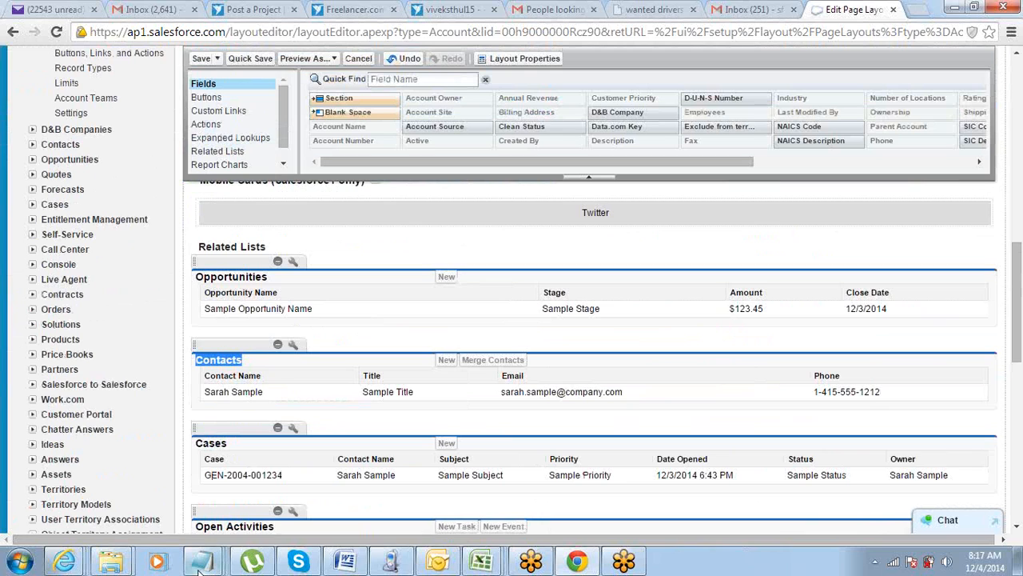
mouse_move(202, 562)
click(147, 521)
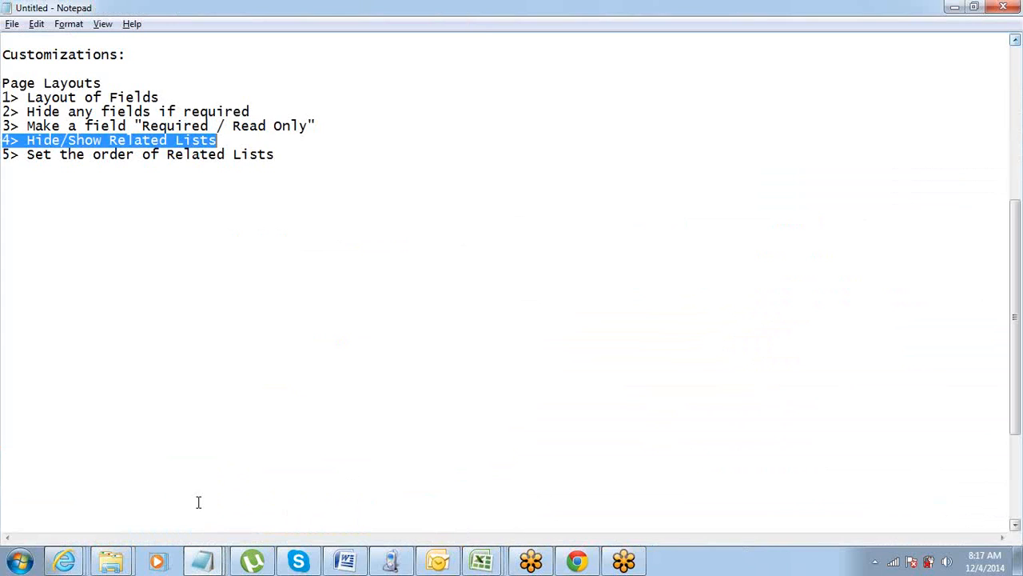
click(304, 247)
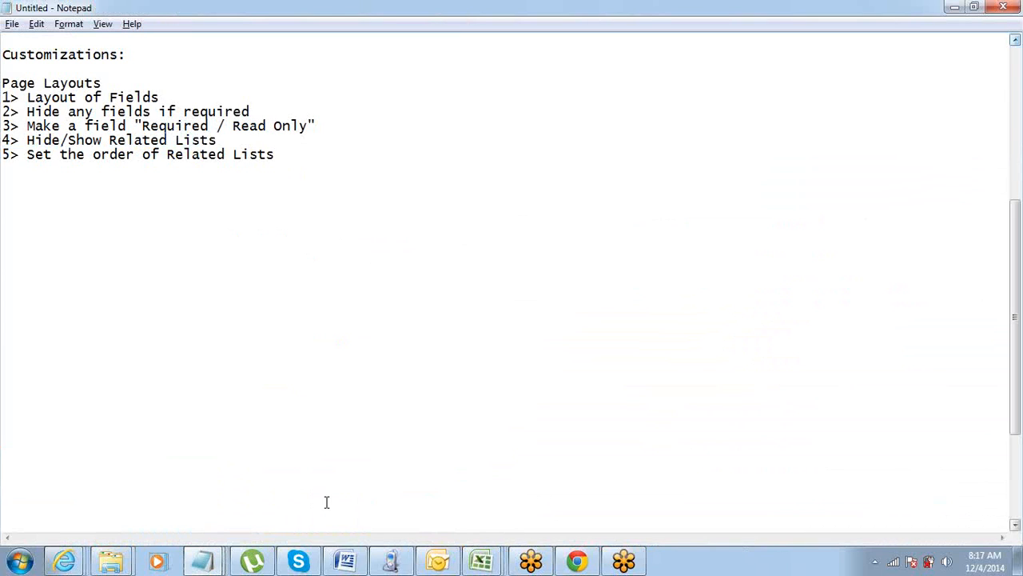
Switch to Chrome and leave the layout editor for the Account Page Layouts overview.
click(576, 562)
scroll(398, 232, up, 5)
scroll(398, 232, up, 4)
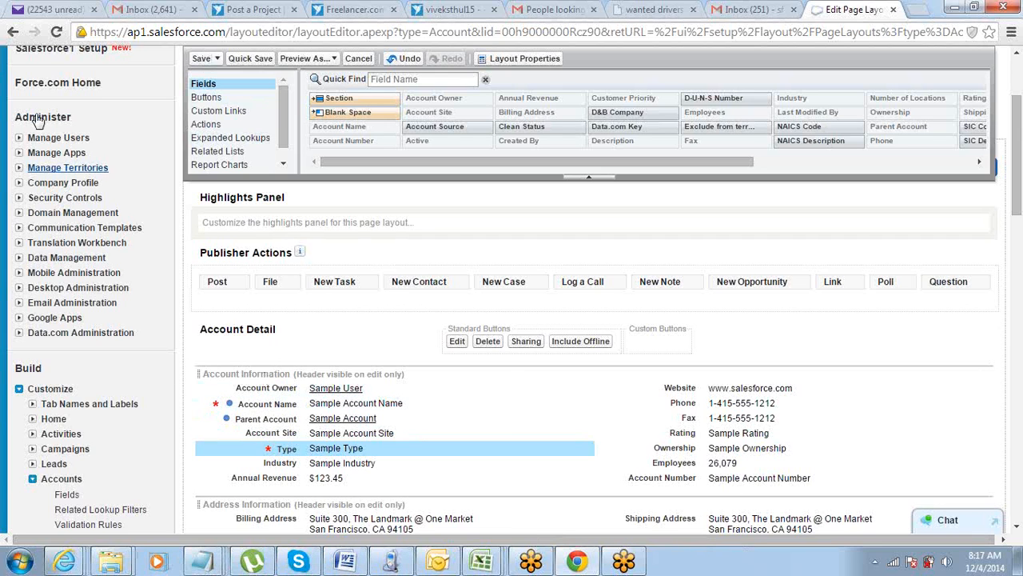
scroll(48, 402, down, 1)
scroll(51, 448, down, 2)
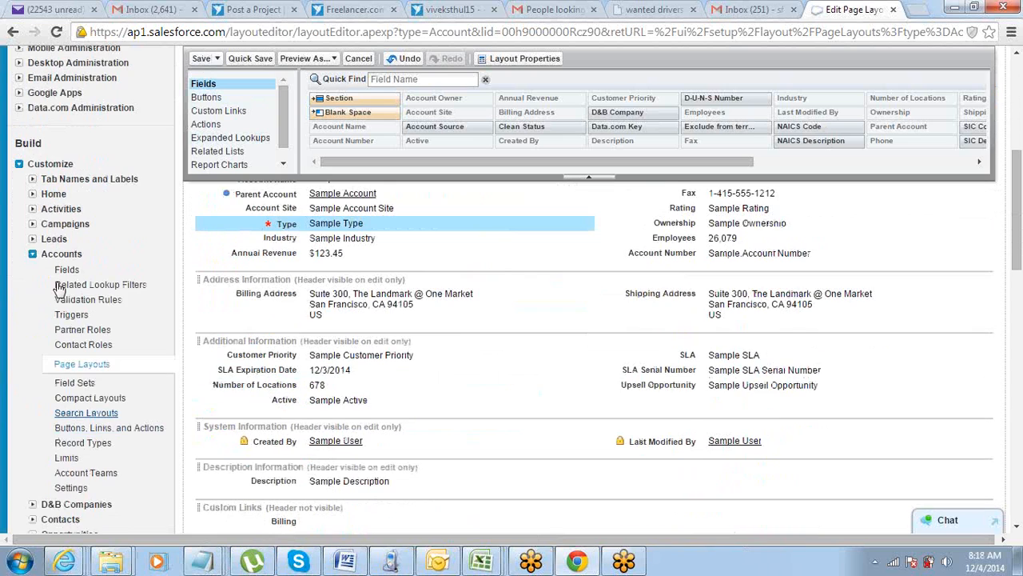
click(92, 368)
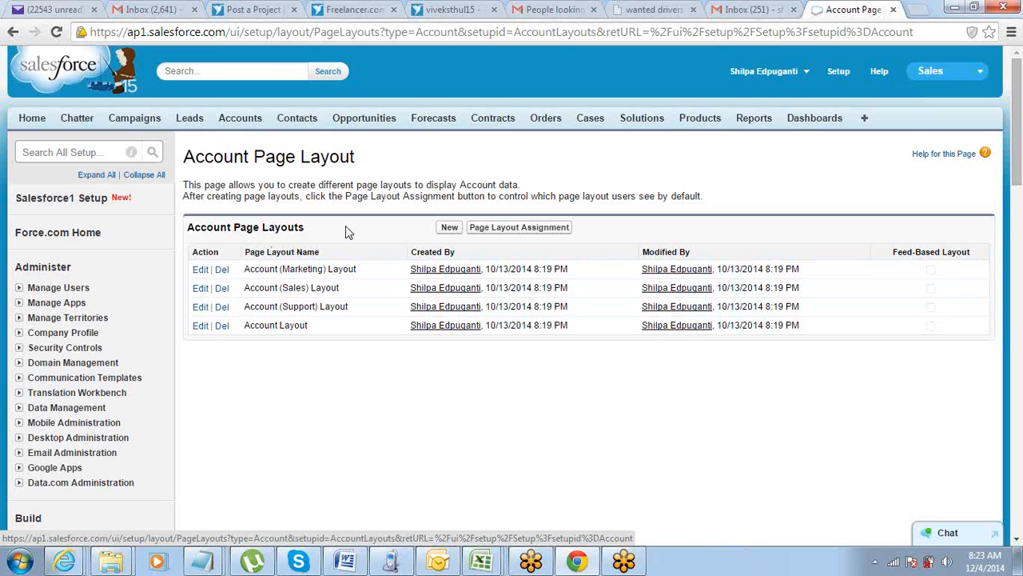
Highlight the Account Page Layouts heading and the available layouts listed under it.
drag(346, 226, 188, 228)
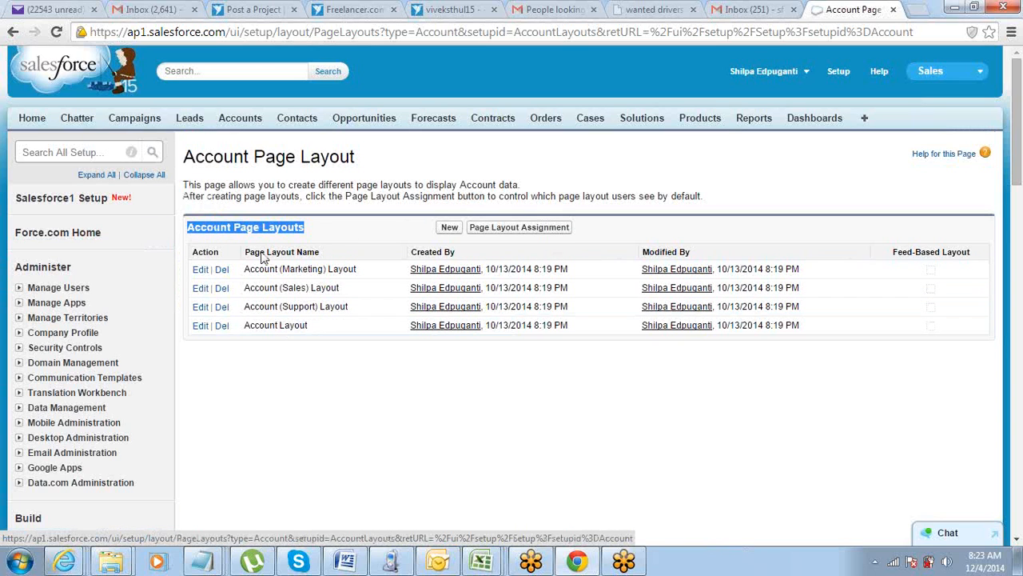
click(336, 347)
drag(320, 326, 201, 260)
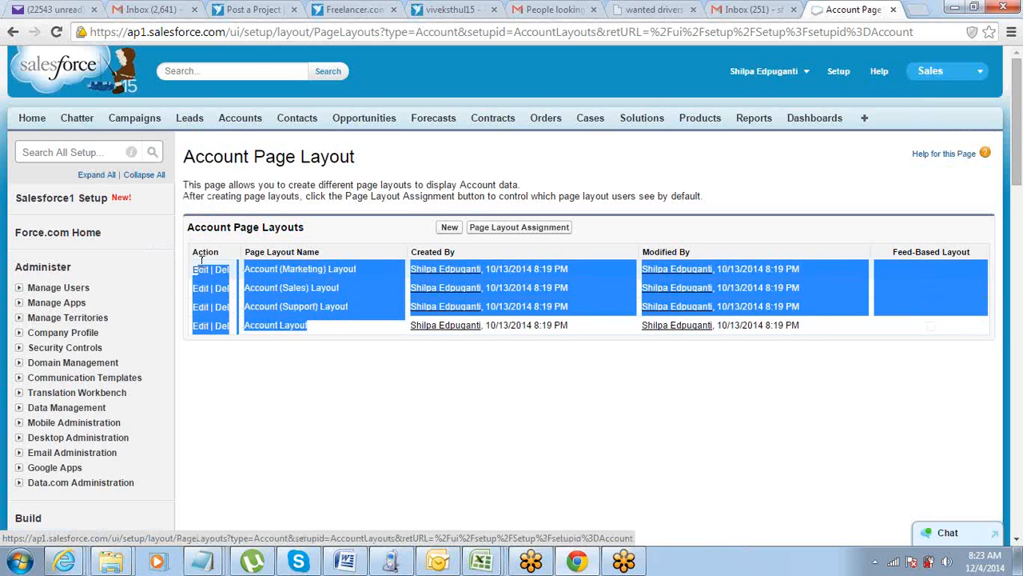
click(298, 238)
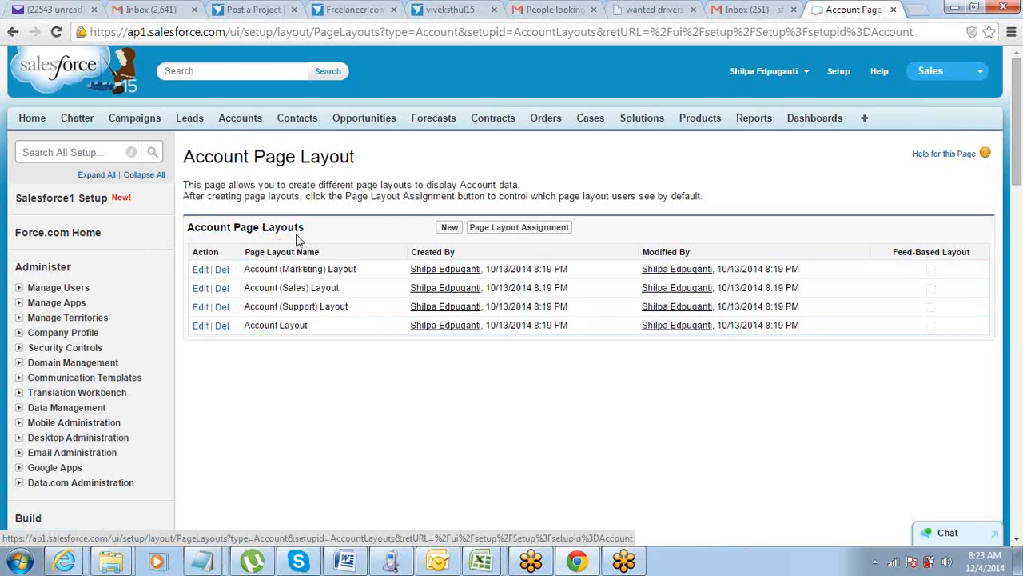
Open the account page layout assignments and examine which layout each profile uses.
click(503, 231)
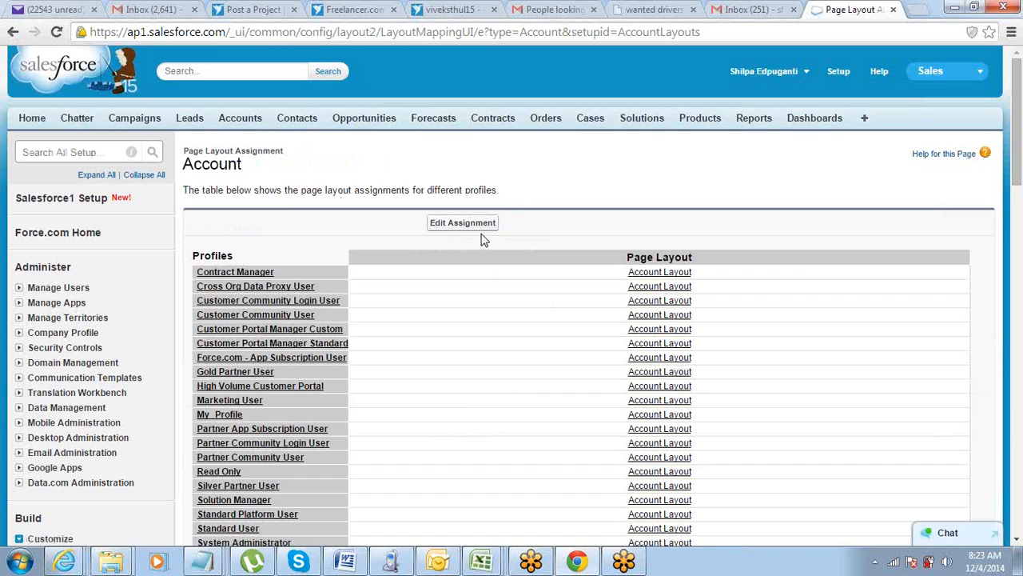
scroll(404, 397, down, 2)
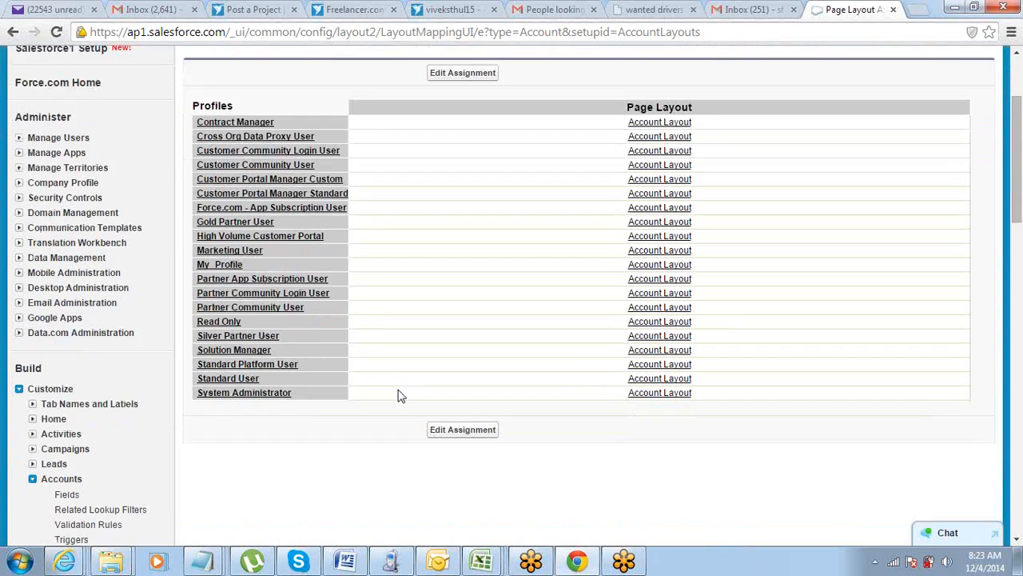
scroll(404, 398, up, 1)
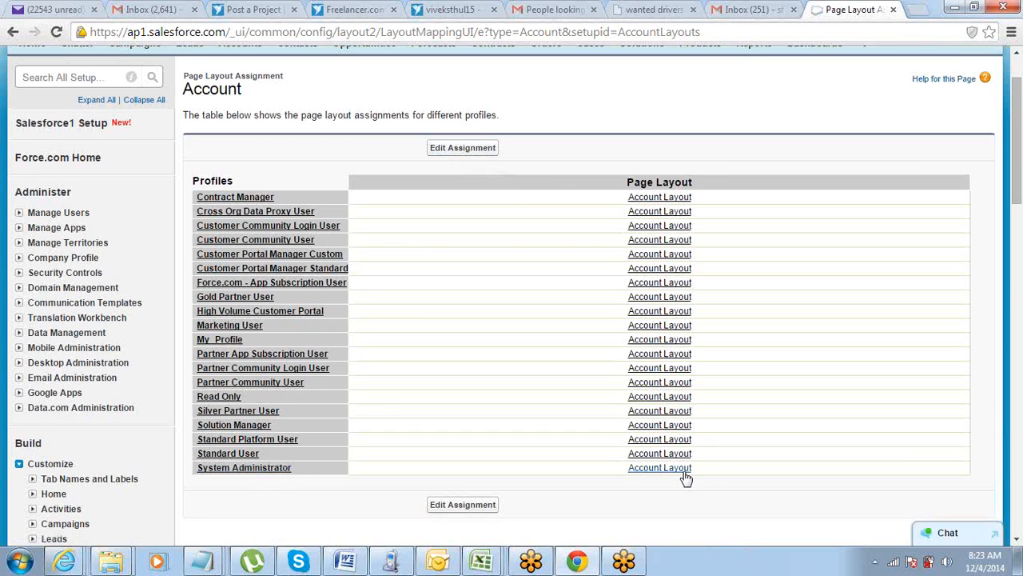
Edit the account page layout assignments and choose Account (Marketing) Layout for the Marketing User profile.
click(468, 149)
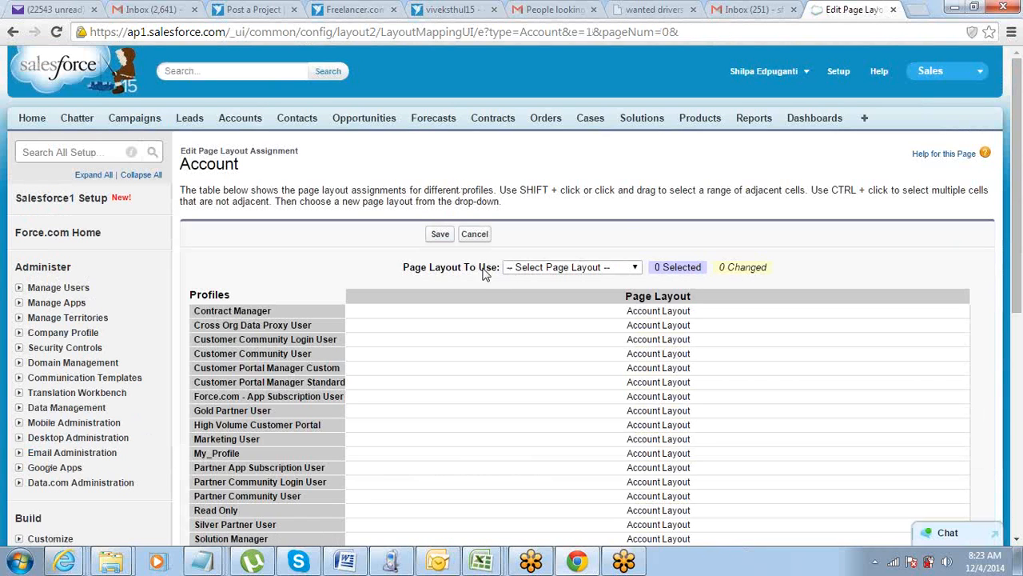
scroll(483, 273, down, 2)
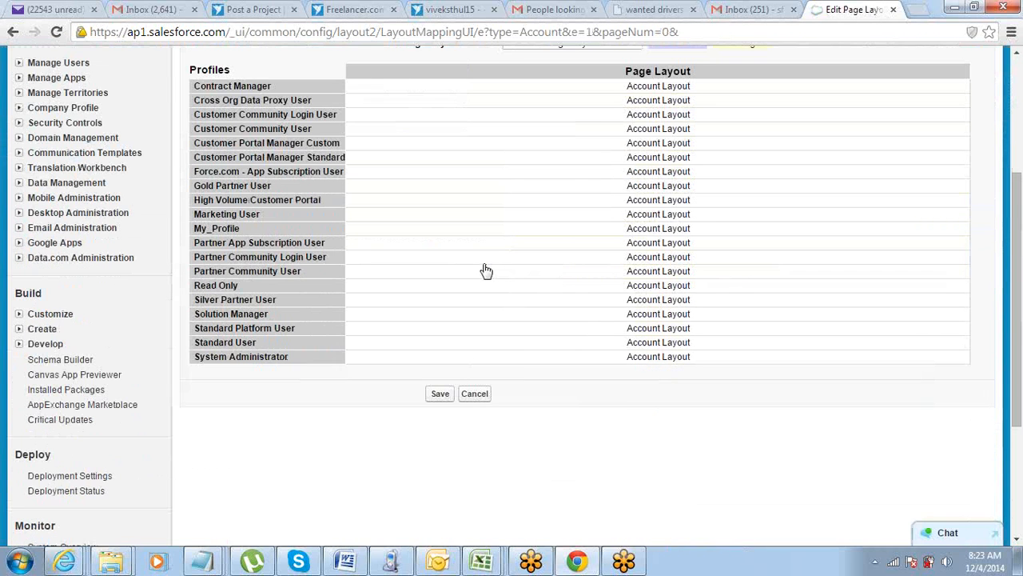
click(487, 223)
scroll(487, 222, up, 4)
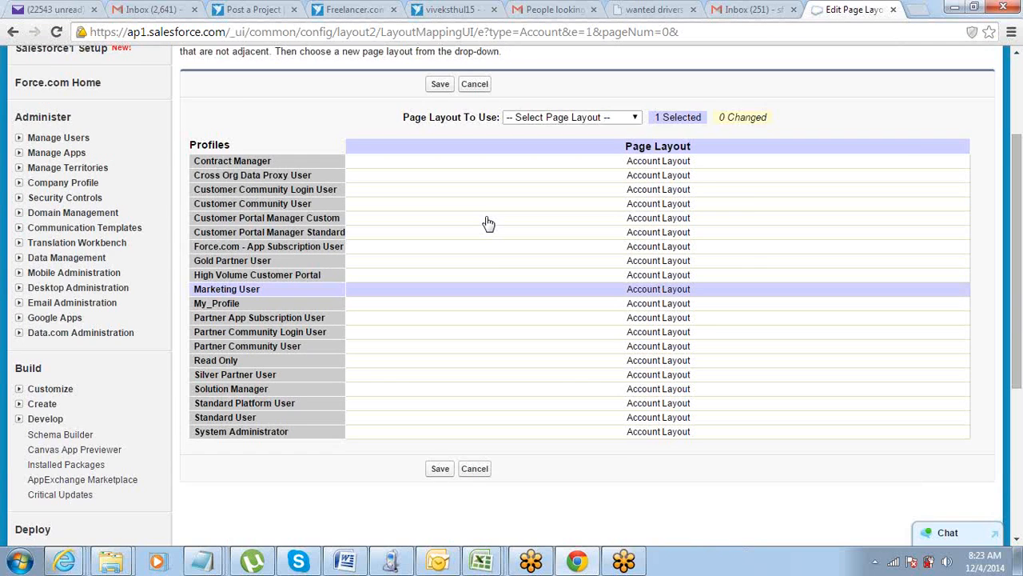
scroll(524, 98, down, 3)
click(529, 117)
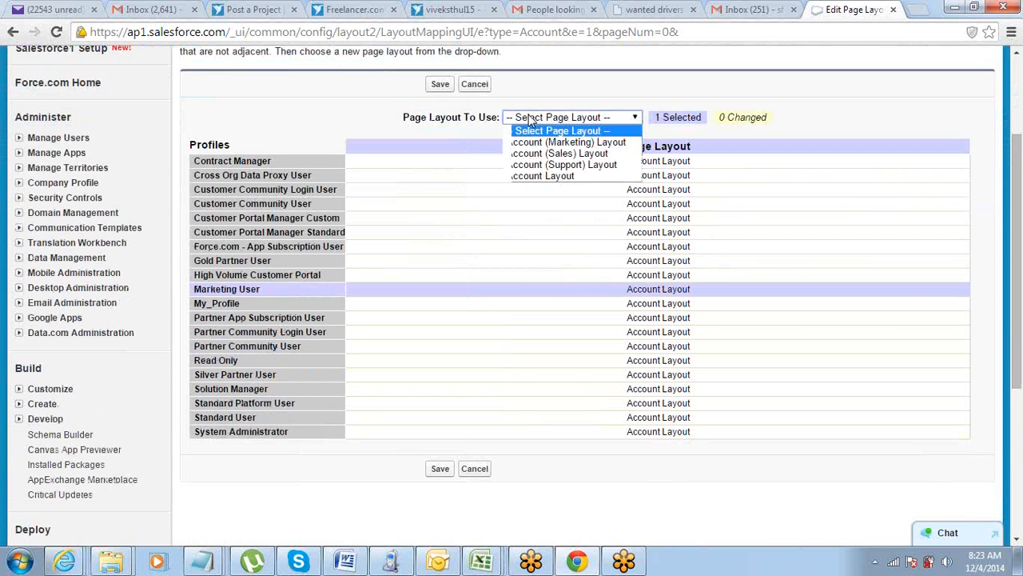
click(531, 142)
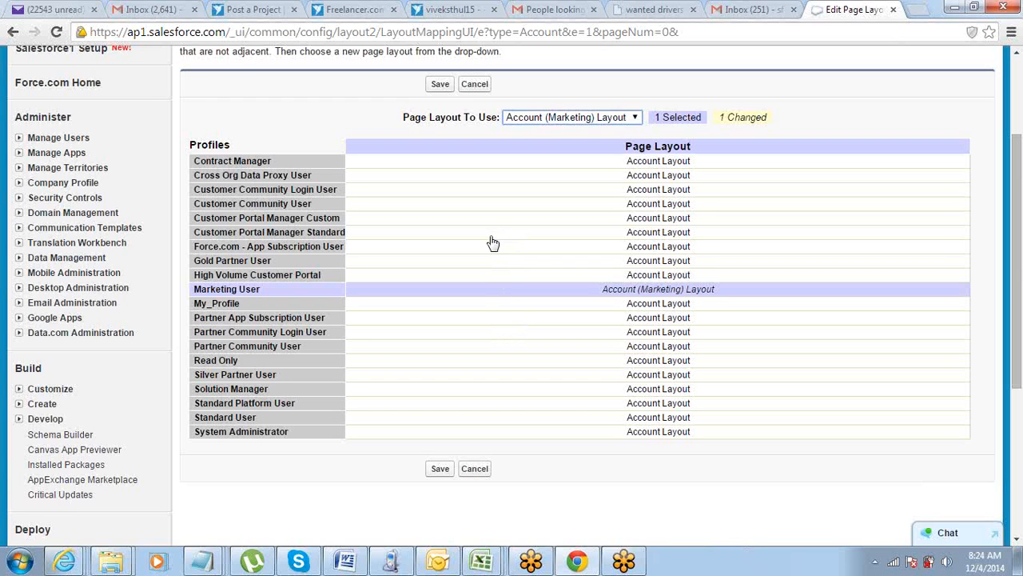
Choose Account (Sales) Layout as the account page layout for the My_Profile profile.
click(483, 307)
click(527, 118)
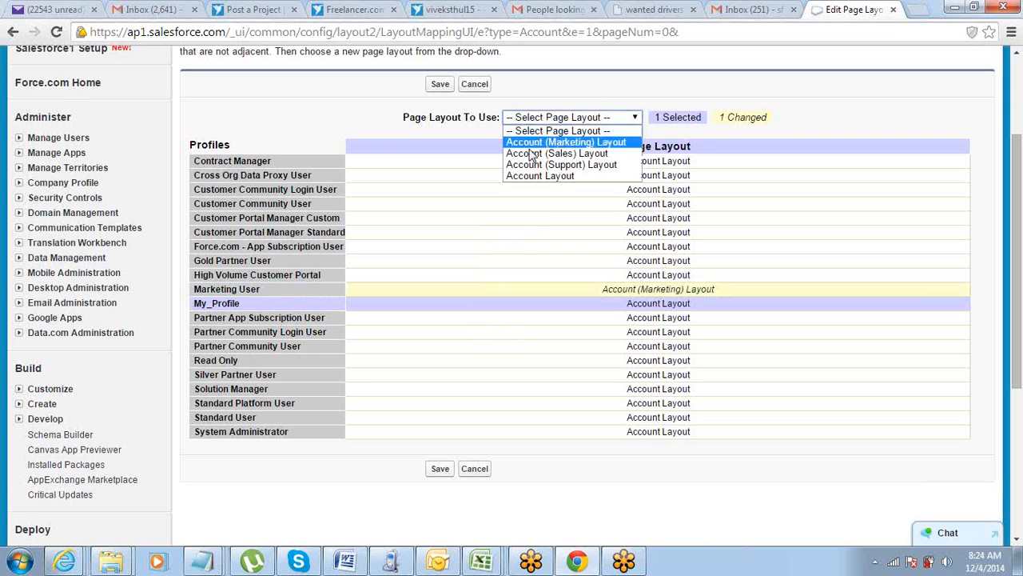
click(529, 153)
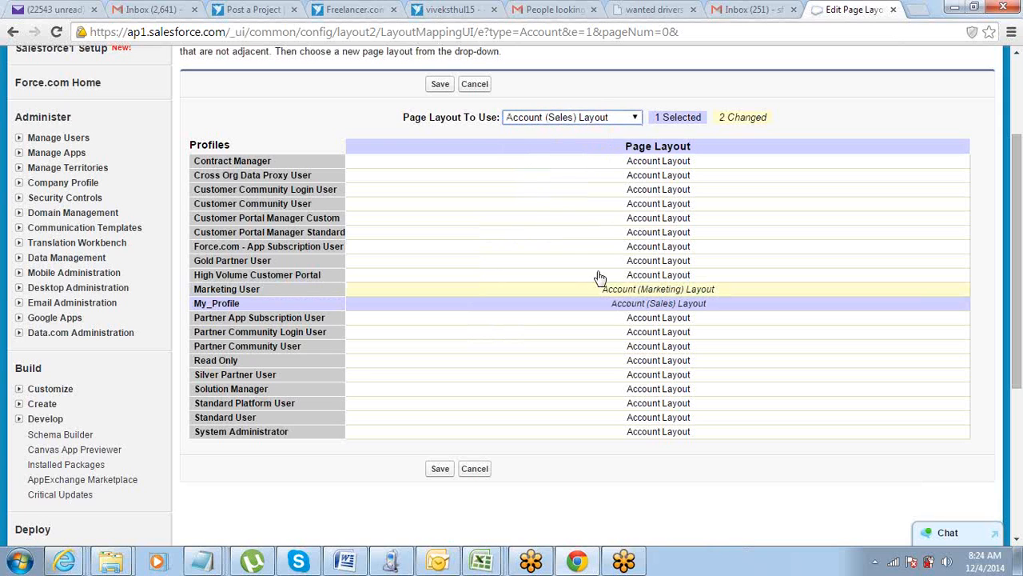
click(532, 335)
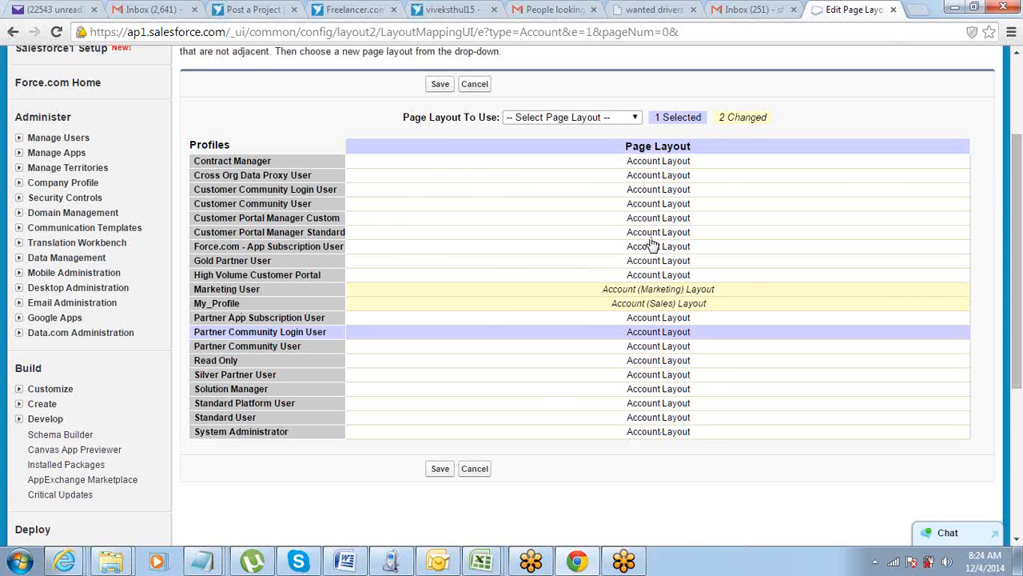
scroll(653, 246, up, 2)
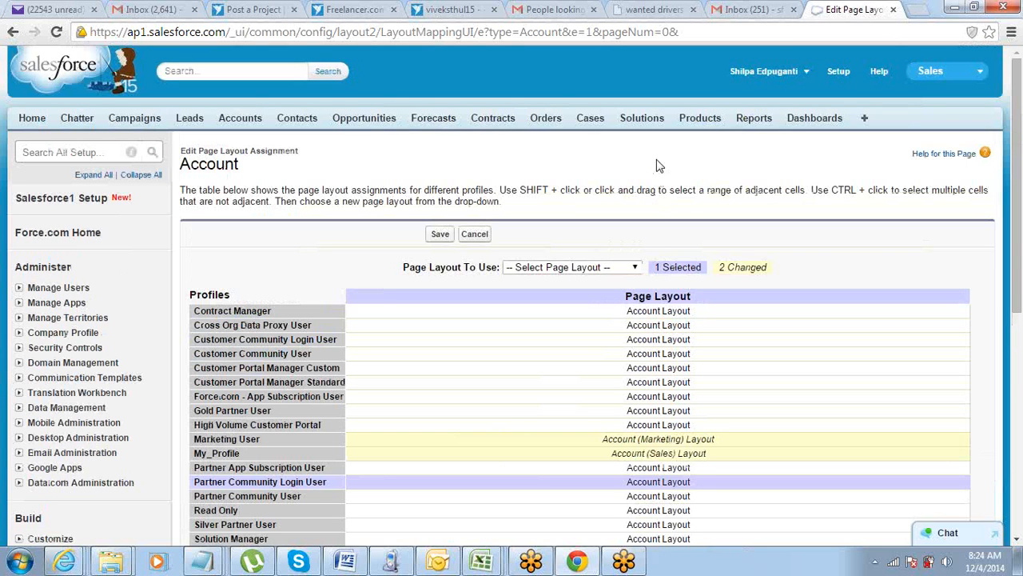
scroll(646, 179, down, 2)
scroll(633, 210, down, 4)
scroll(541, 300, down, 2)
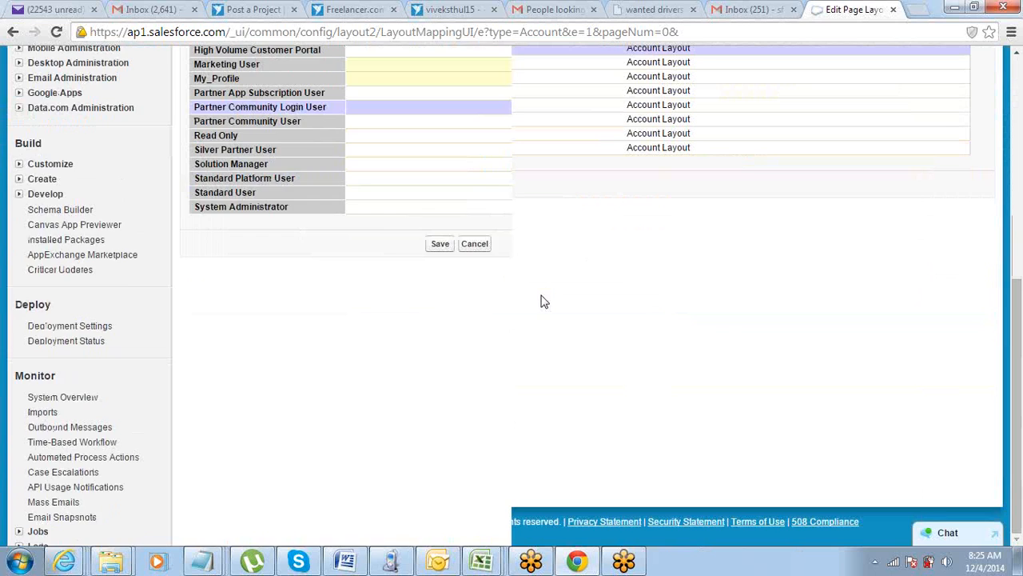
scroll(532, 311, up, 6)
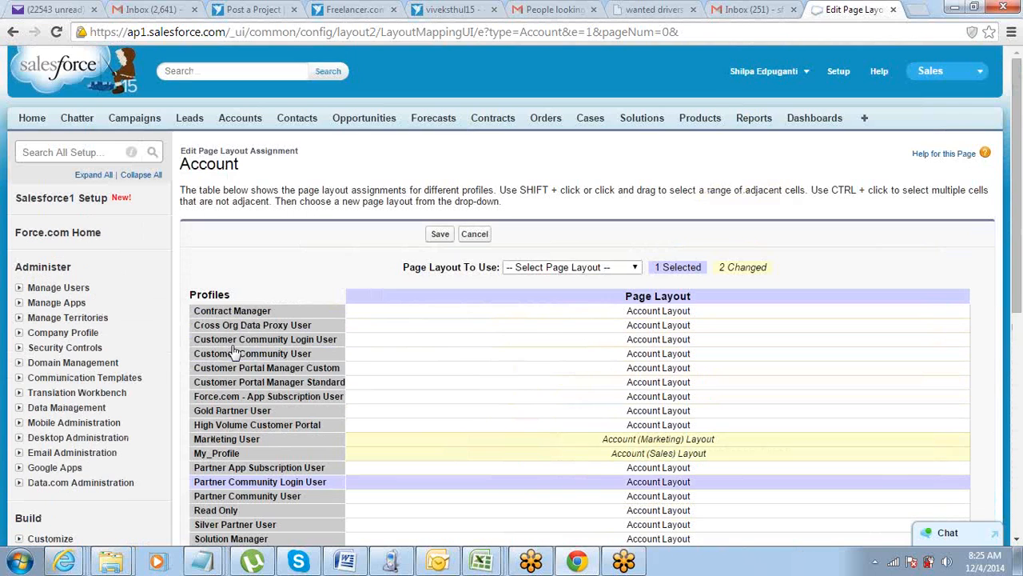
Switch to the untitled Notepad notes and add the heading "Required Fields:" a few lines below the page layout list.
mouse_move(203, 561)
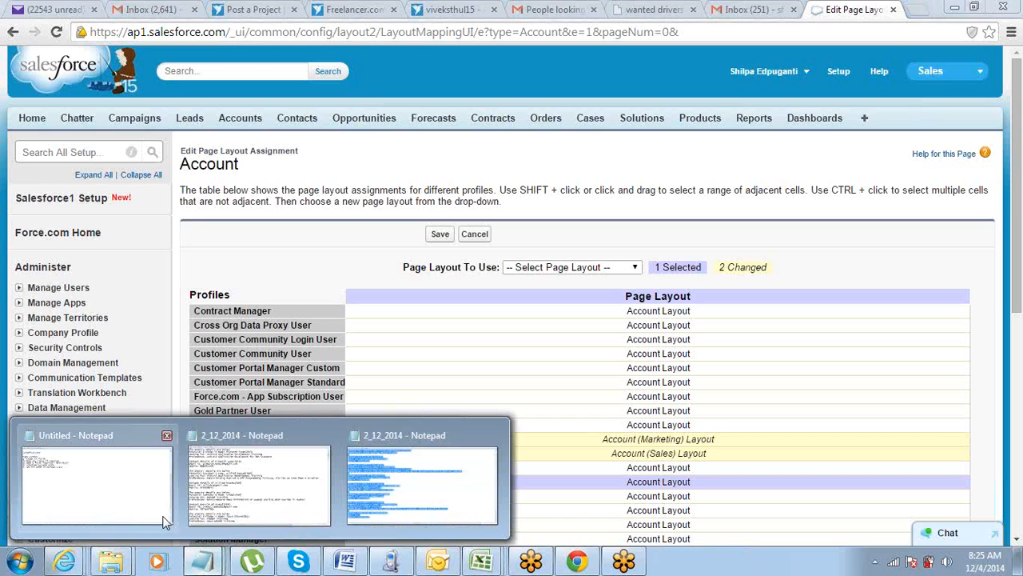
click(153, 521)
key(Return)
key(Return)
key(Return)
key(Return)
text(R)
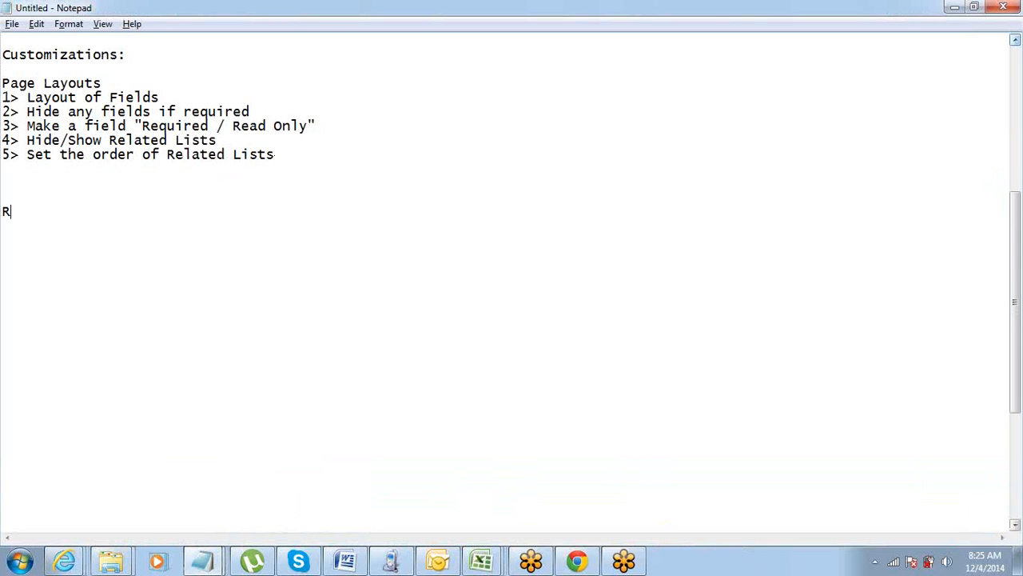
text(equired Fields:)
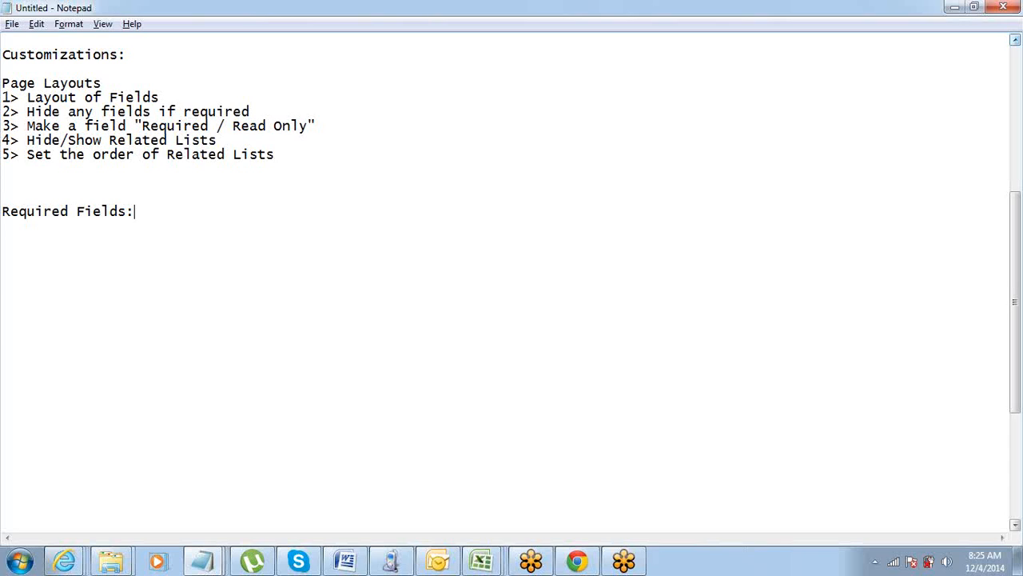
Add the first item under Required Fields: "1> make fields required on Page Layout".
key(Return)
text(1> make)
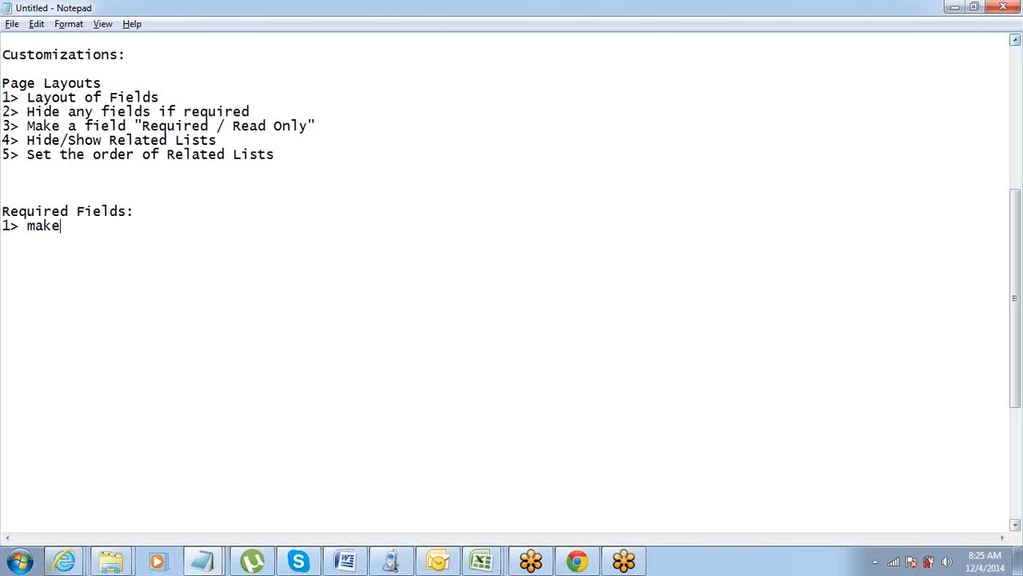
text( fields required)
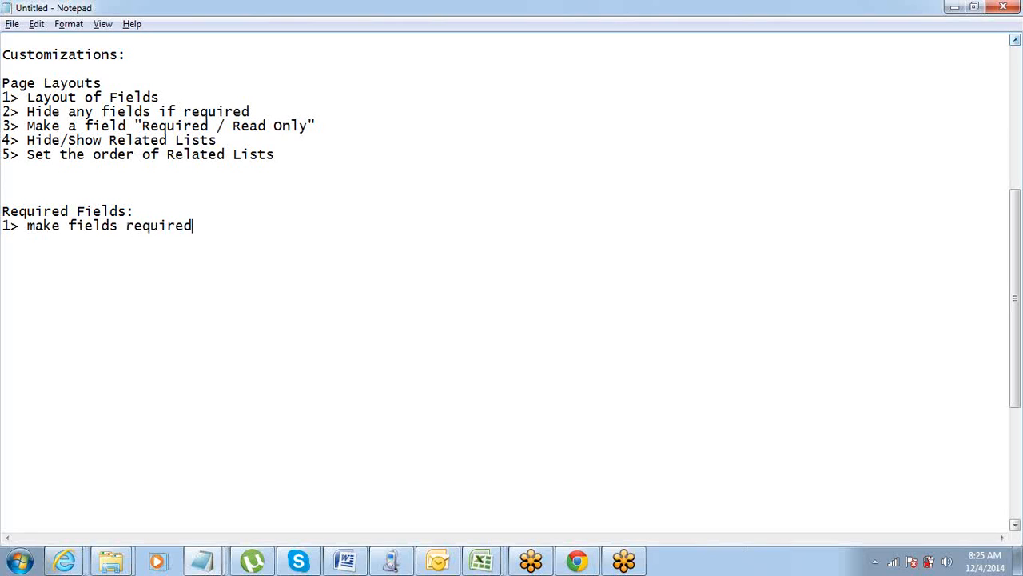
text( on Page Layout)
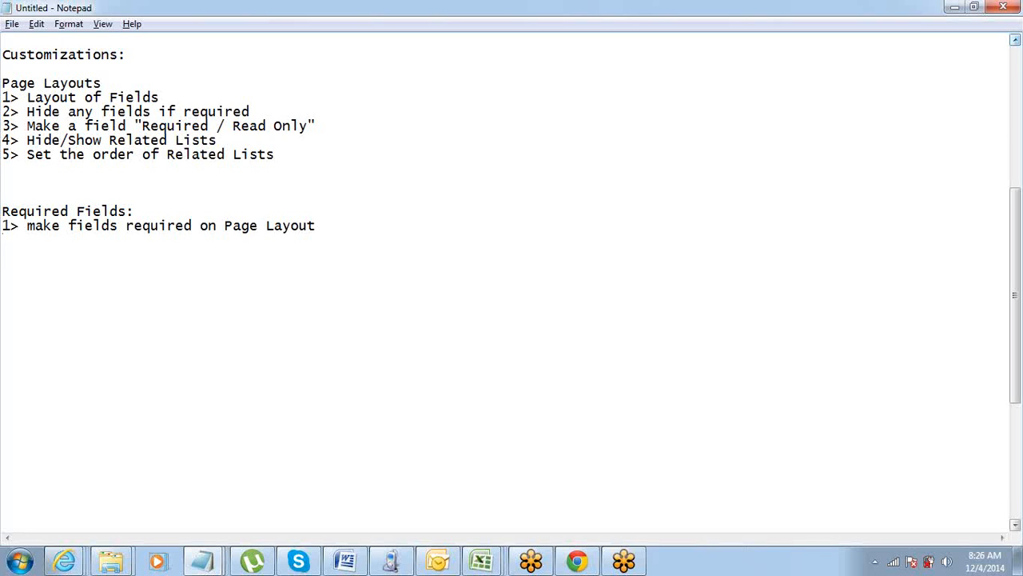
click(1007, 38)
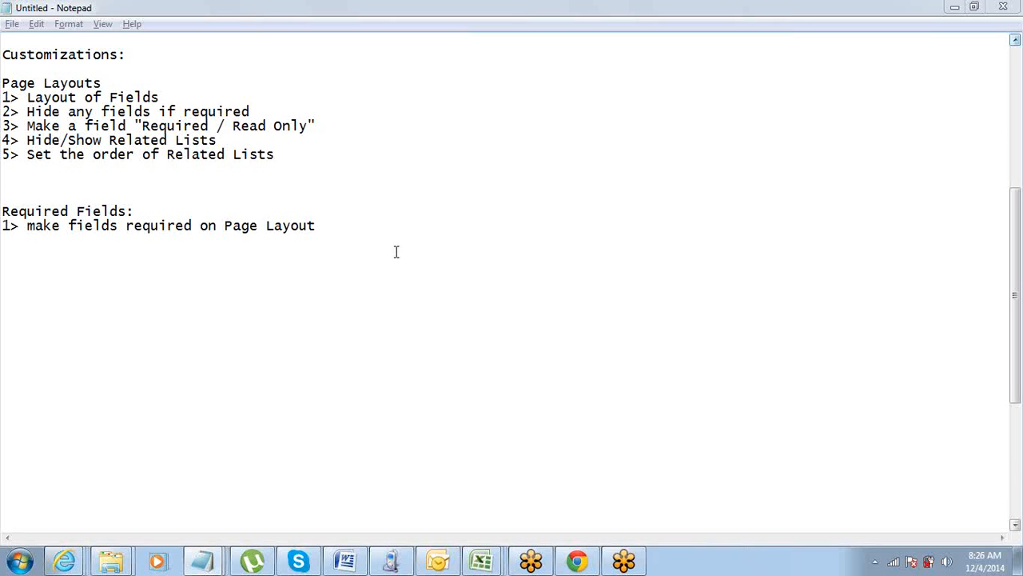
Add a second item on a new line: "2> Make field required while creating it".
click(359, 225)
key(Return)
text(2> )
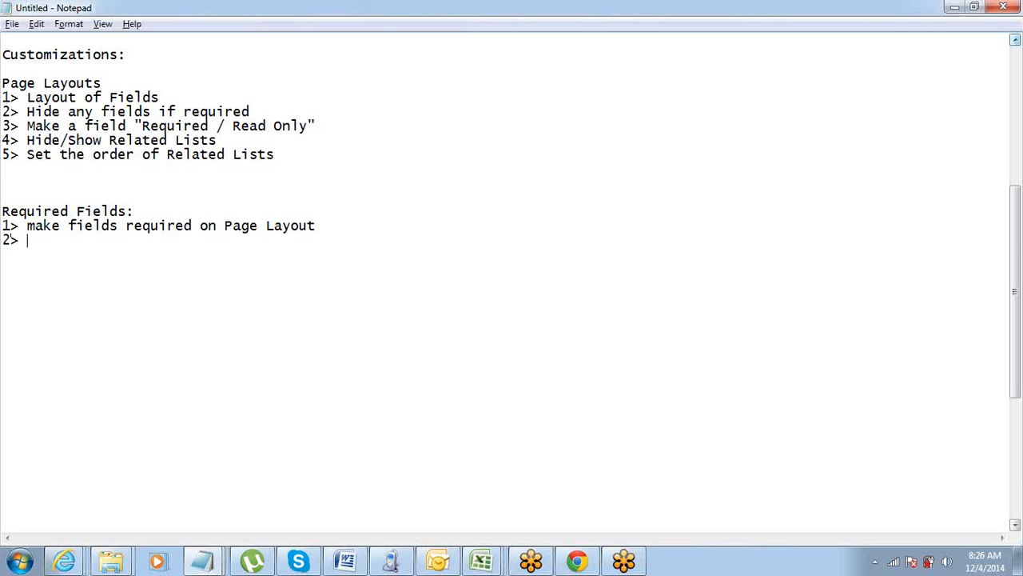
text(Make field )
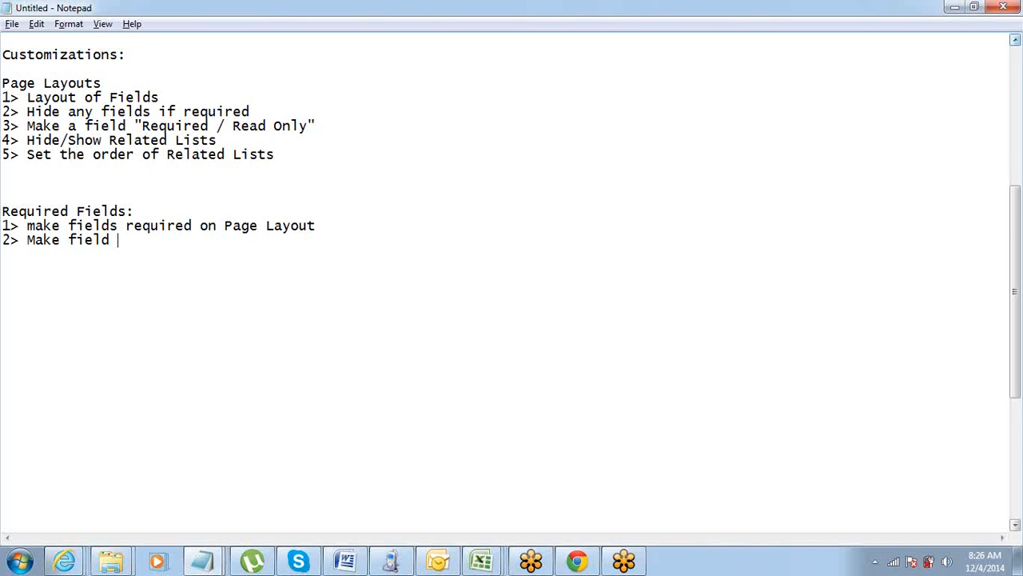
text(required while creat)
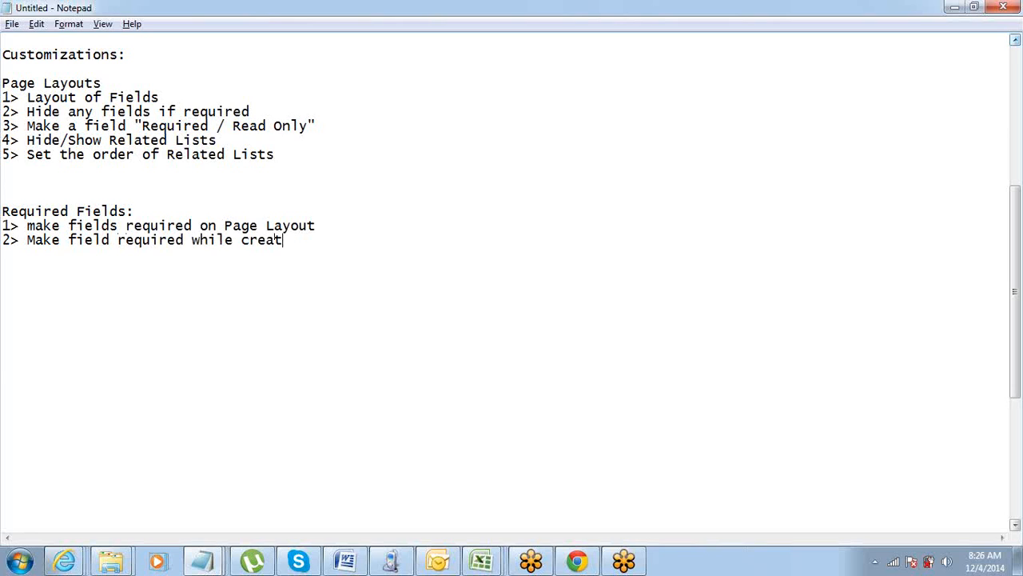
text(ing it)
Capitalize the first word of the first Required Fields item so it reads "Make".
click(359, 225)
key(ctrl+Left)
key(ctrl+Left)
key(ctrl+Left)
key(ctrl+Left)
key(ctrl+Left)
key(shift+Right)
text(M)
Highlight the words "creating it" at the end of the second Required Fields item.
key(End)
key(ctrl+shift+Left)
key(ctrl+shift+Left)
key(Down)
key(ctrl+shift+Left)
key(ctrl+shift+Left)
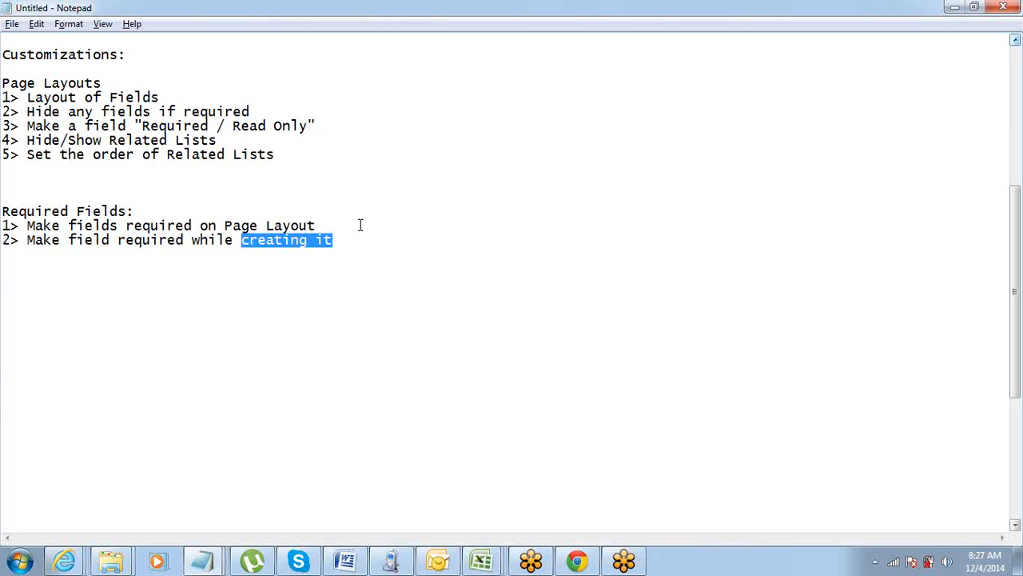
Highlight the whole first Required Fields item about making fields required on the page layout.
key(Up)
key(ctrl+shift+Left)
key(ctrl+shift+Left)
key(ctrl+shift+Left)
key(ctrl+shift+Left)
key(ctrl+shift+Left)
key(ctrl+shift+Left)
key(ctrl+shift+Left)
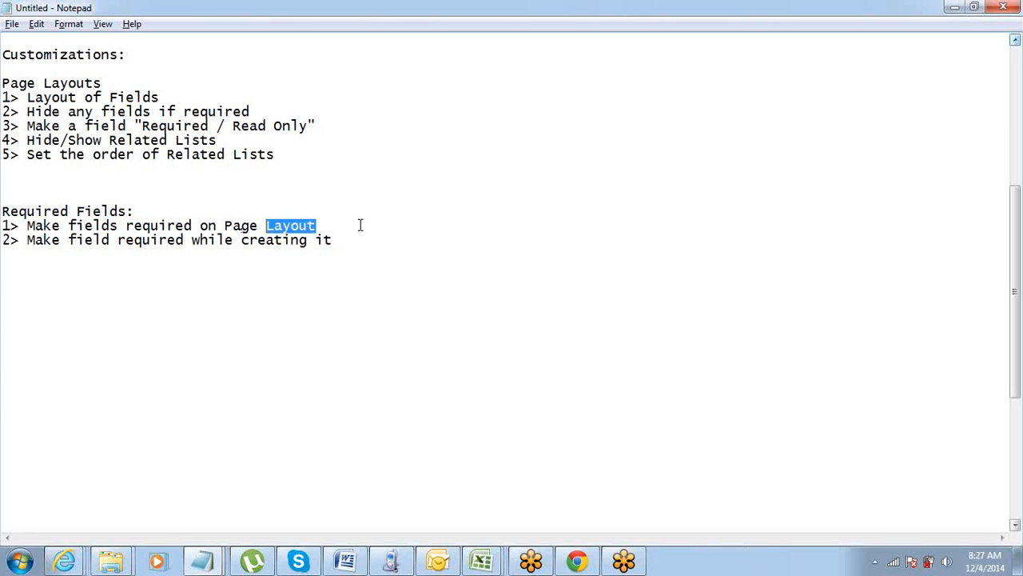
key(ctrl+shift+Right)
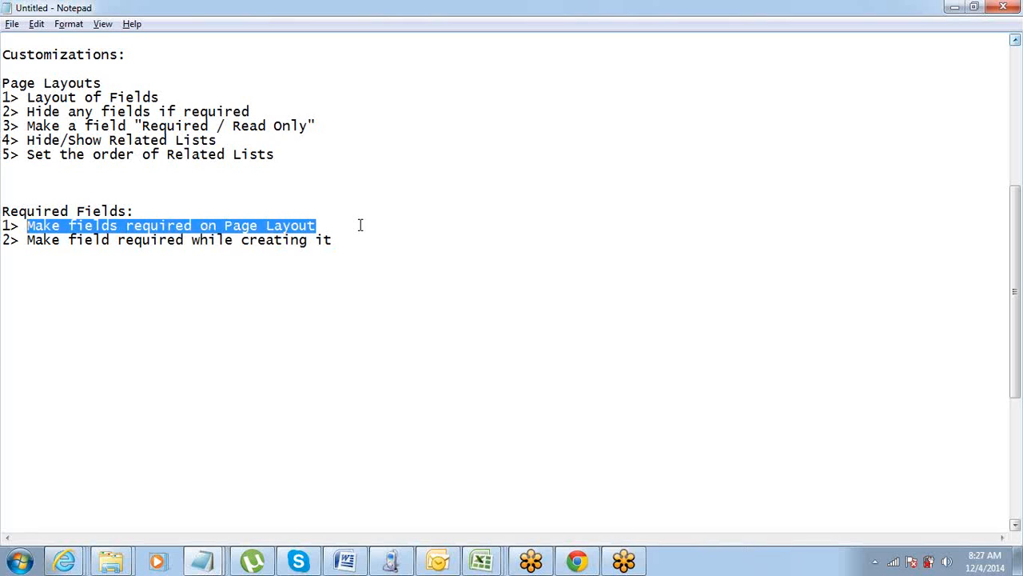
key(Home)
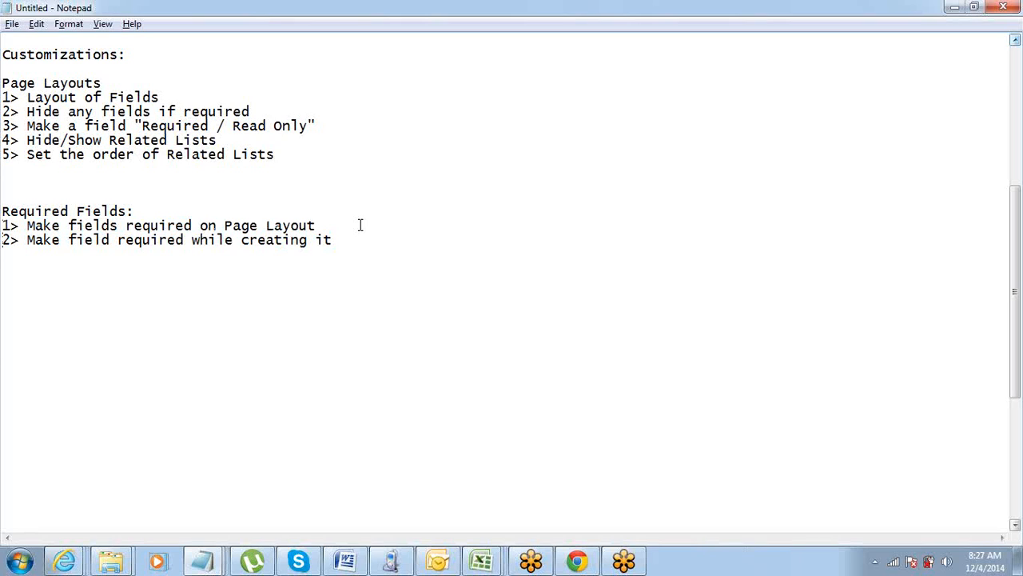
key(shift+Down)
key(shift+Up)
key(ctrl+shift+Right)
key(ctrl+shift+Right)
key(ctrl+shift+Right)
key(ctrl+shift+Right)
key(ctrl+shift+Right)
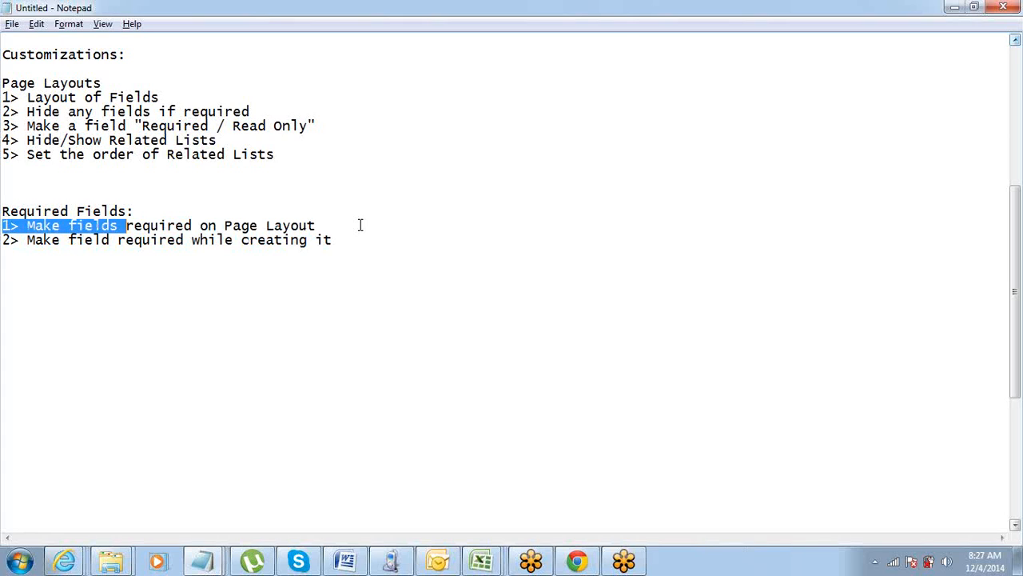
key(ctrl+shift+Left)
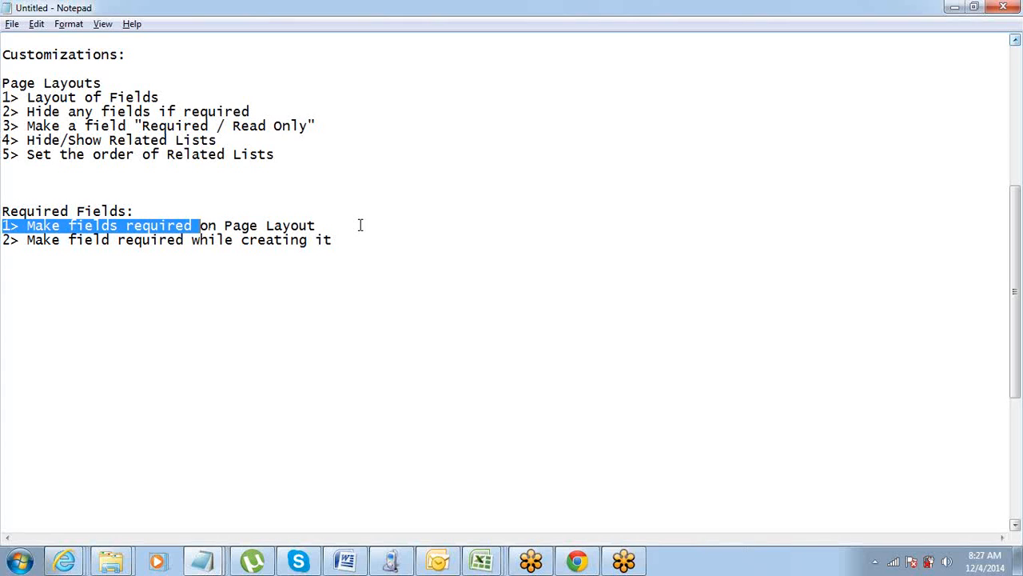
key(ctrl+shift+Right)
key(ctrl+shift+Right)
key(ctrl+shift+Right)
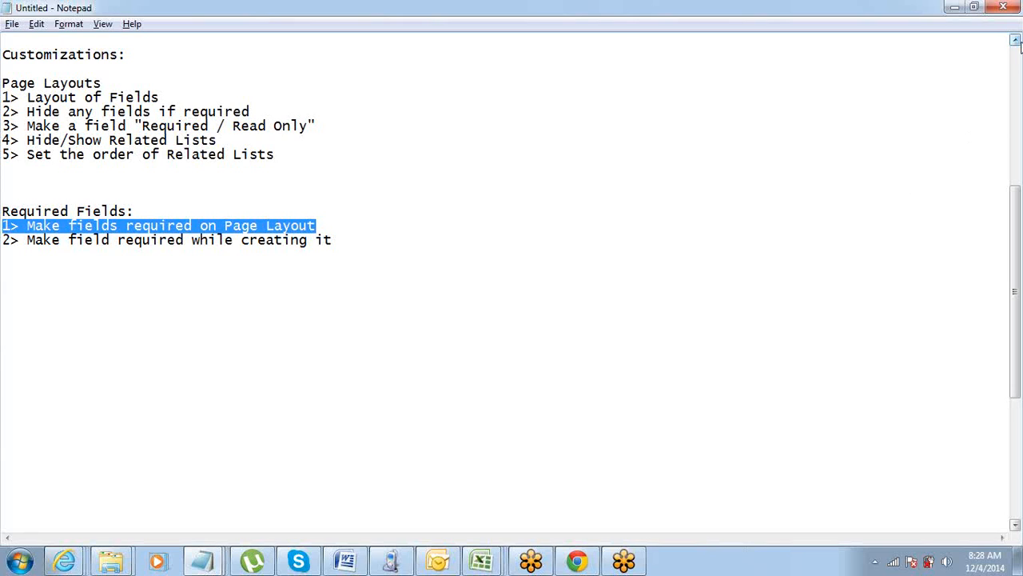
click(1018, 52)
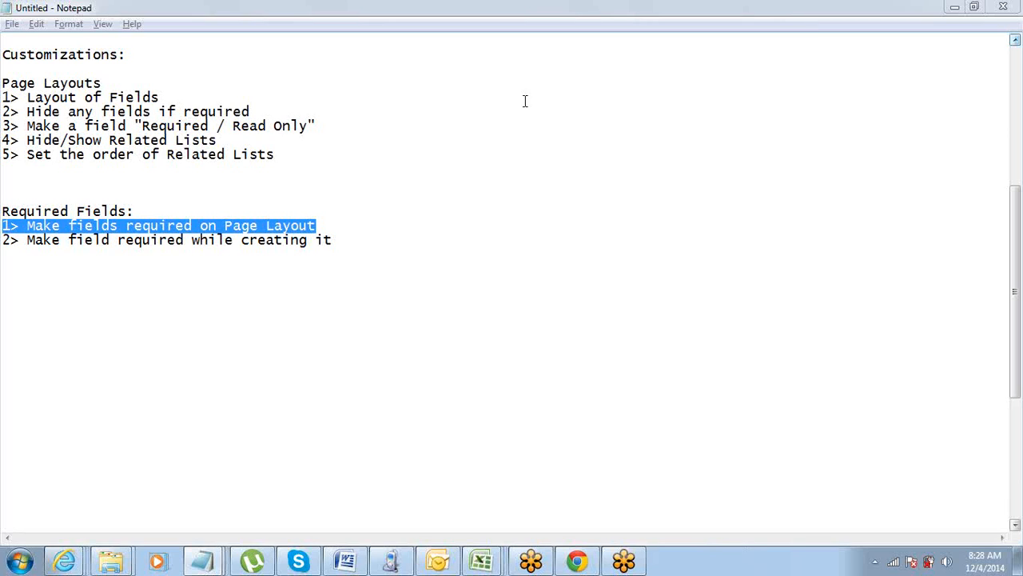
Add an indented line reading "Universally Required" beneath the second Required Fields item.
click(366, 241)
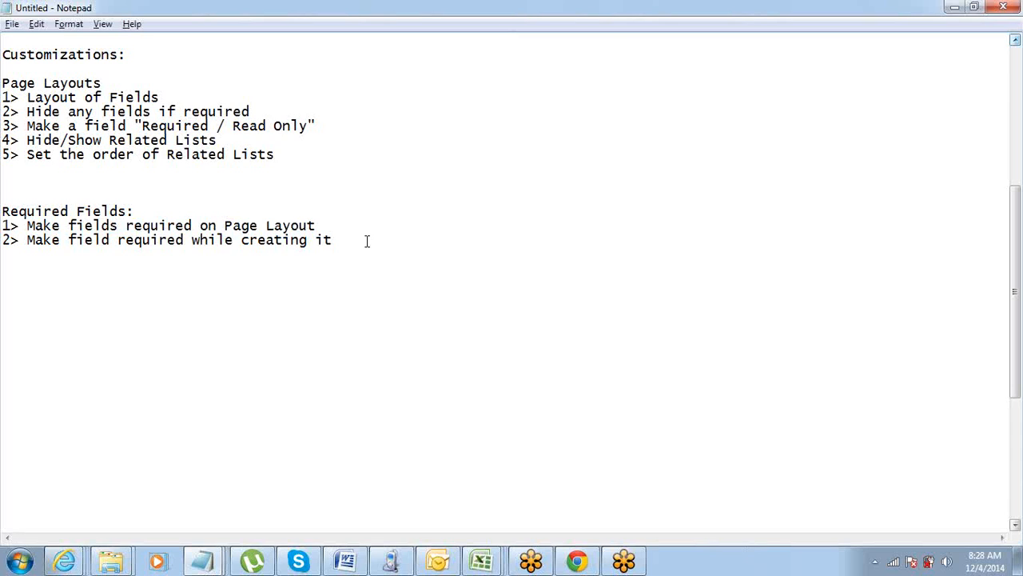
key(ctrl+shift+Left)
key(ctrl+shift+Left)
key(ctrl+shift+Left)
key(ctrl+shift+Left)
key(ctrl+shift+Left)
click(367, 241)
key(Tab)
text(Universally)
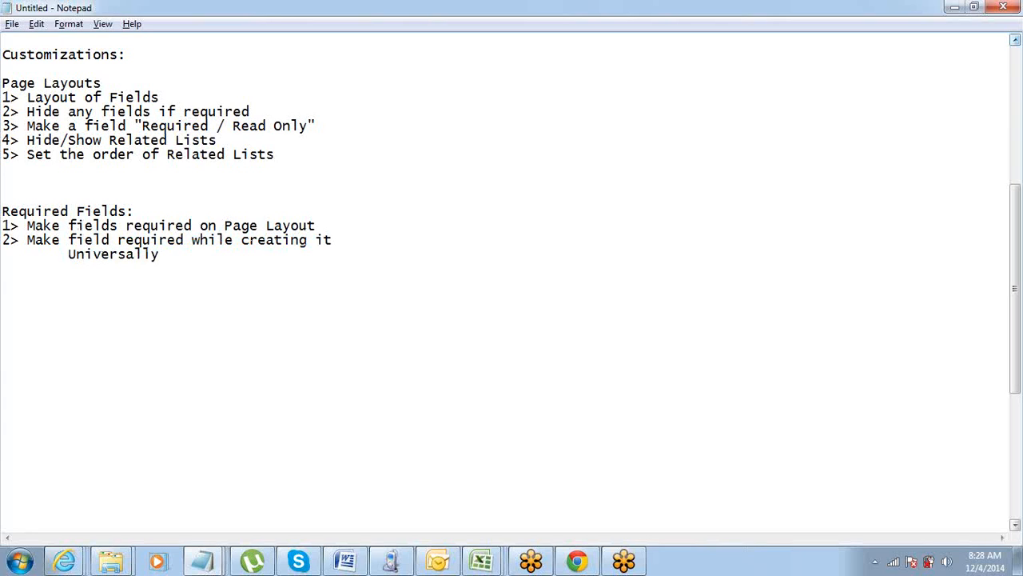
text( Required)
Highlight the words "Universally Required" in the notes.
key(ctrl+shift+Left)
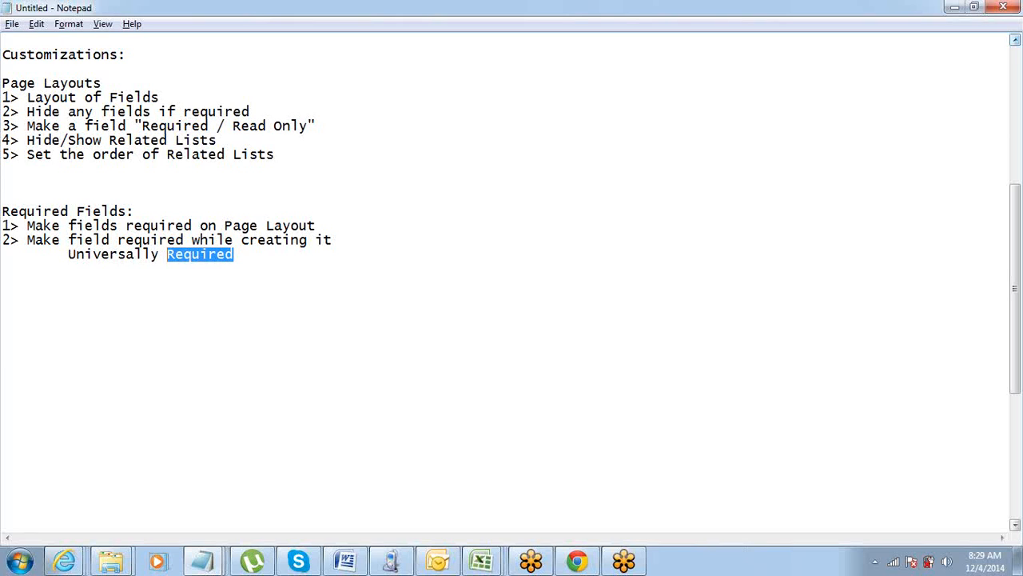
click(184, 239)
key(Down)
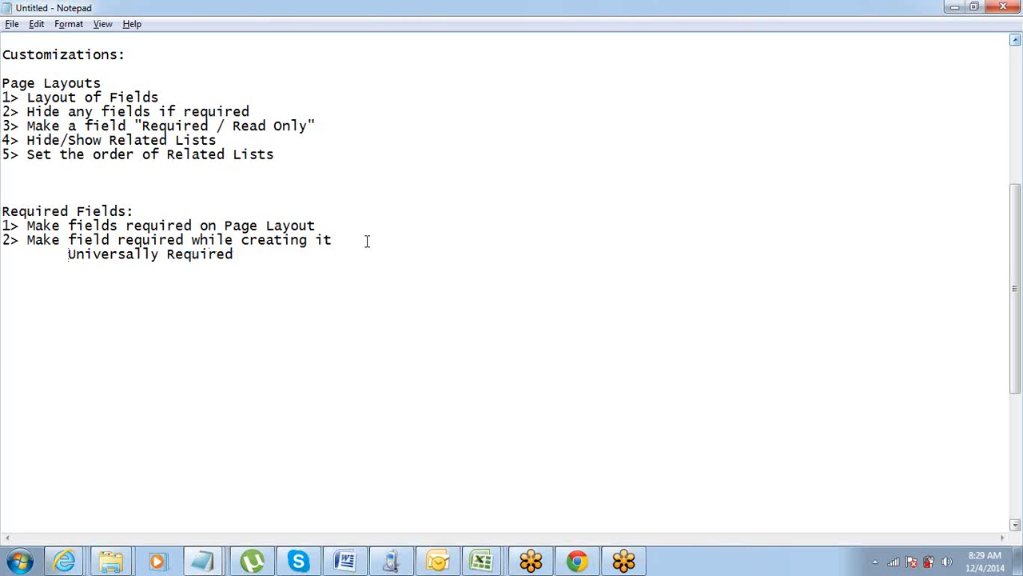
key(ctrl+shift+Right)
key(ctrl+shift+Right)
Insert a blank line between the first and second Required Fields items.
key(Up)
key(Up)
key(Return)
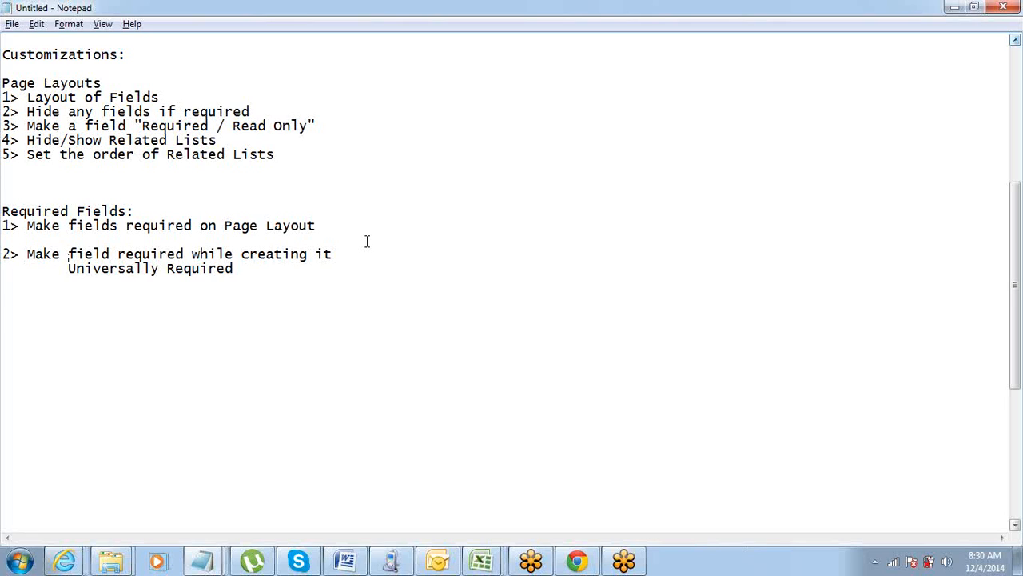
Highlight the "Universally Required" line under the second item again to emphasize it against the page layout option.
click(253, 272)
key(ctrl+shift+Left)
key(ctrl+shift+Left)
key(ctrl+shift+Left)
key(ctrl+shift+Right)
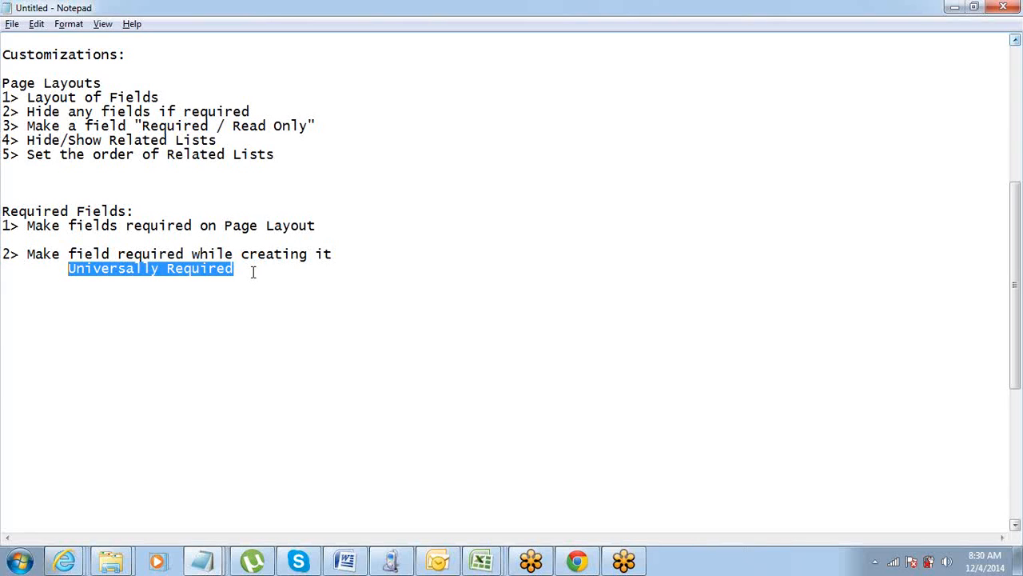
key(Up)
key(Up)
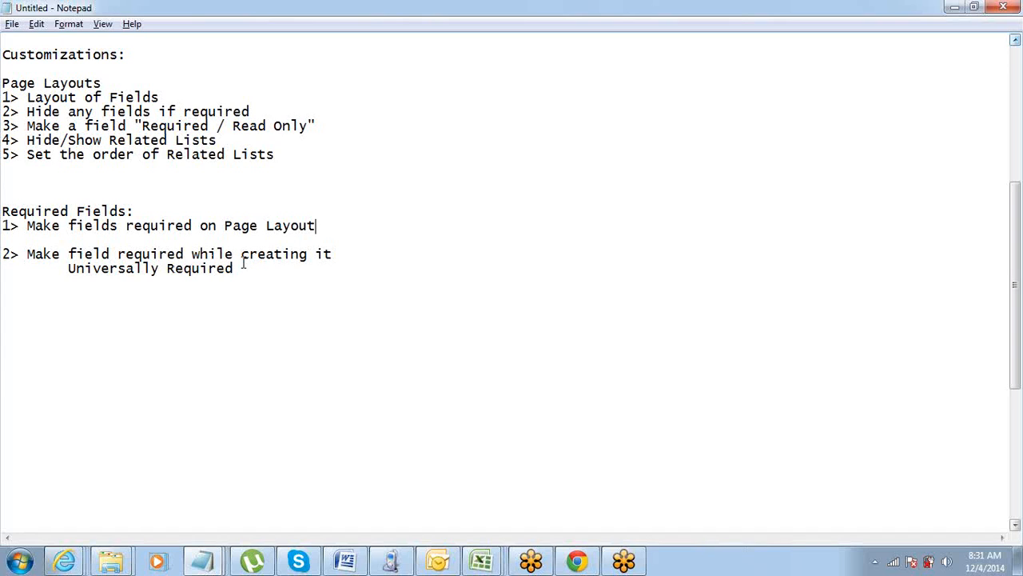
mouse_move(244, 265)
mouse_down()
mouse_move(130, 270)
mouse_move(118, 254)
mouse_move(143, 283)
mouse_move(125, 274)
mouse_move(174, 239)
mouse_move(243, 273)
mouse_up()
click(70, 271)
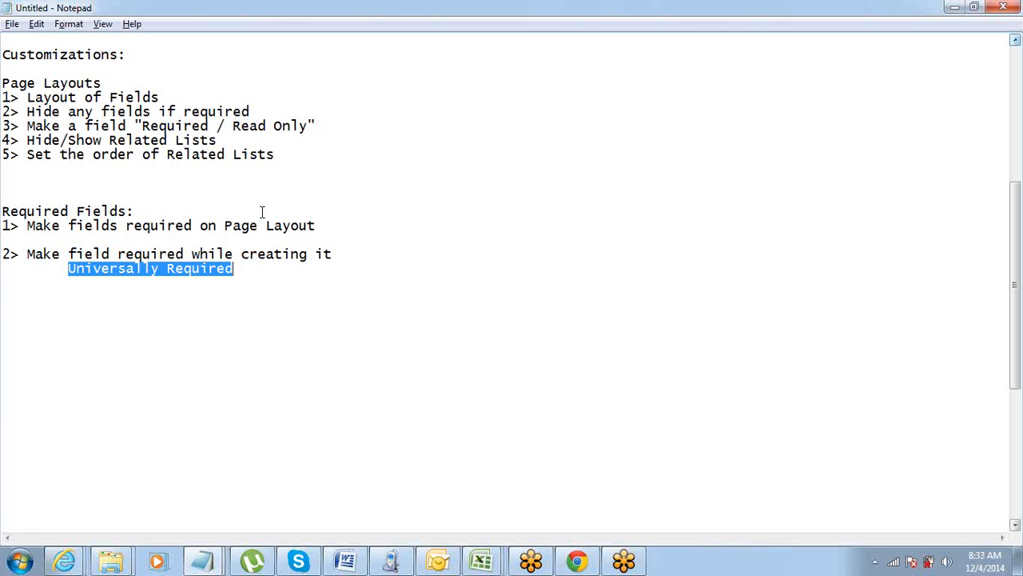
Highlight the page layout option and the "Universally Required" line, then the whole Required Fields section of the notes.
drag(319, 226, 118, 226)
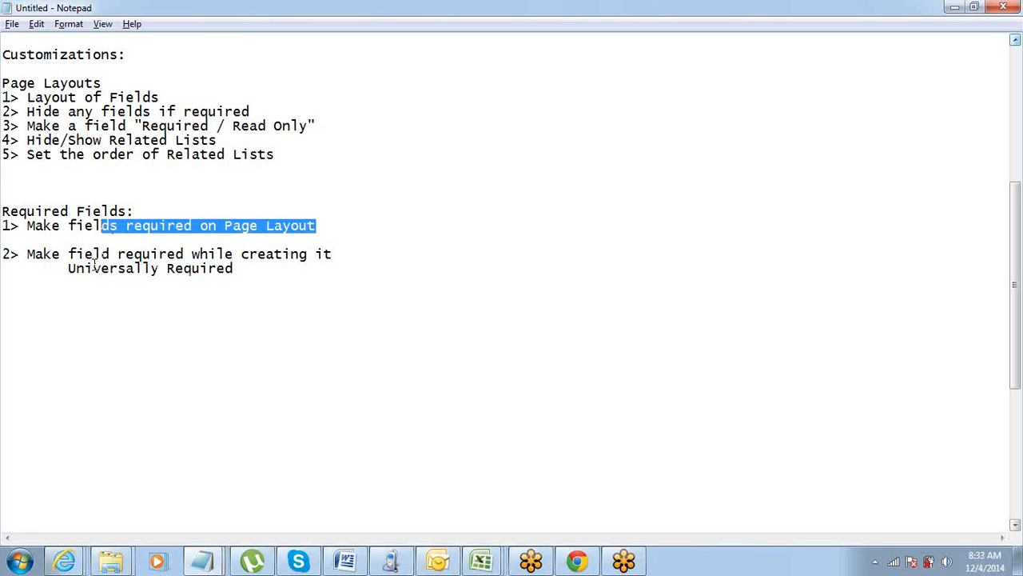
drag(69, 268, 250, 272)
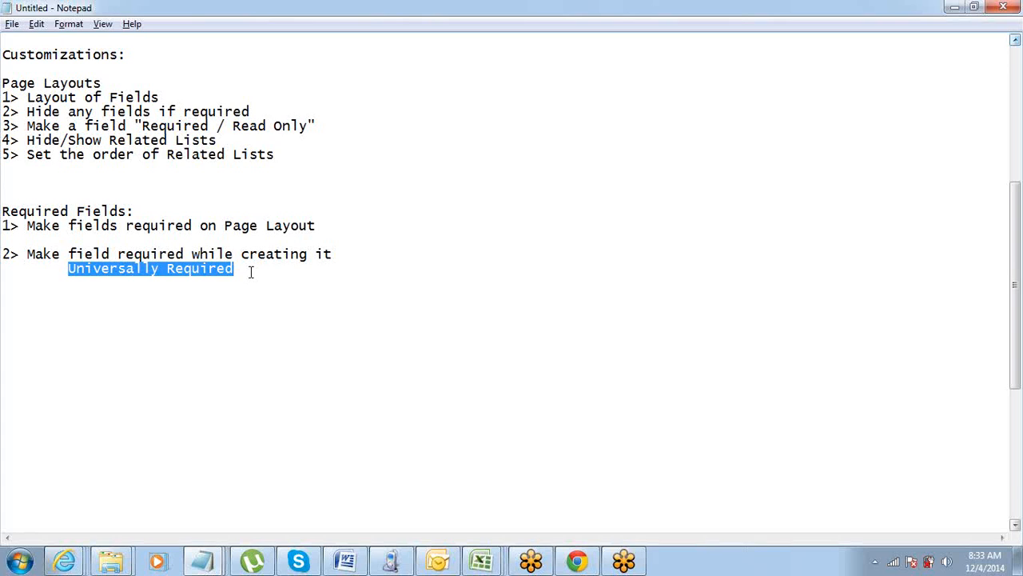
drag(3, 211, 247, 268)
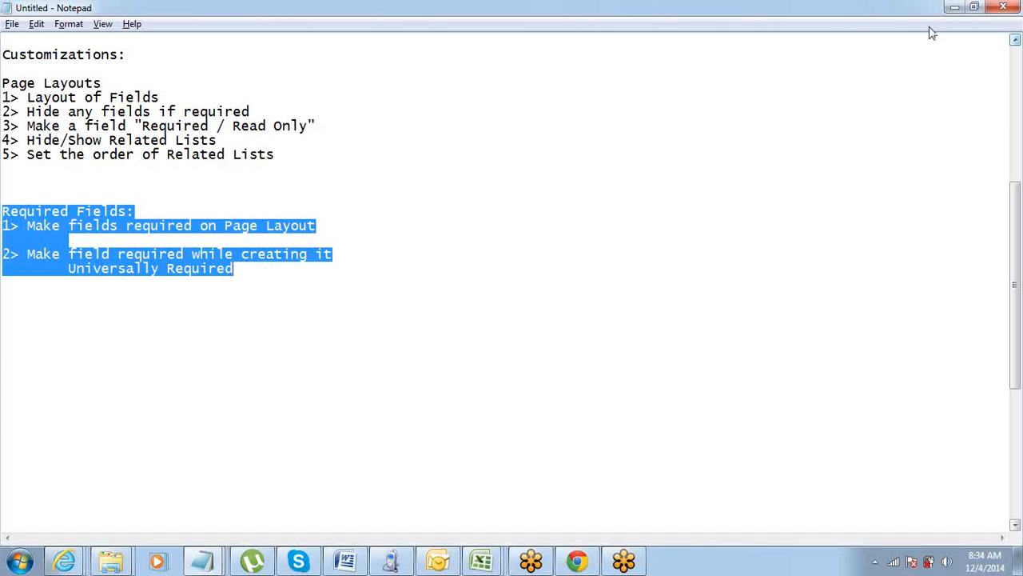
click(1015, 39)
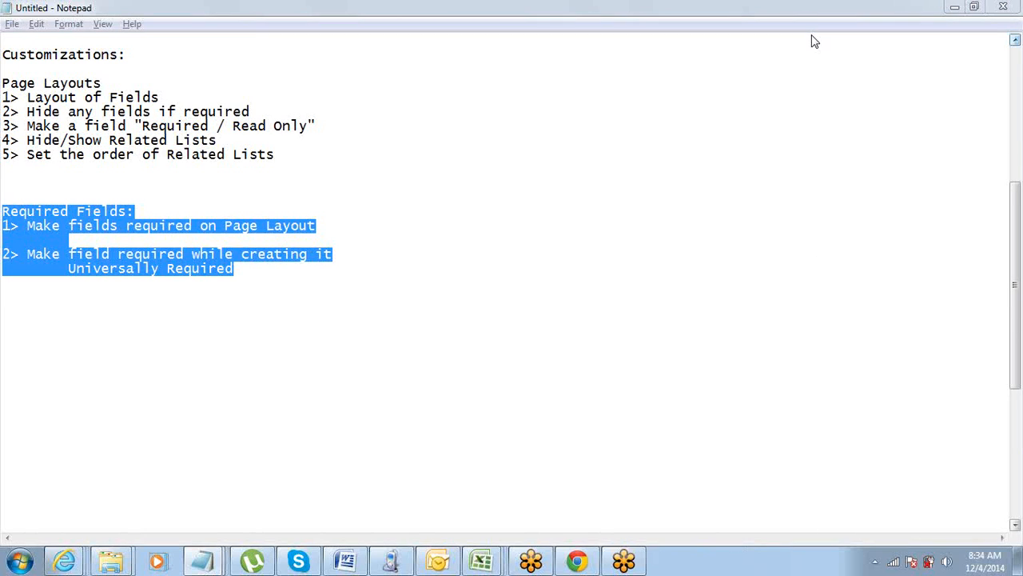
click(258, 277)
scroll(258, 277, down, 1)
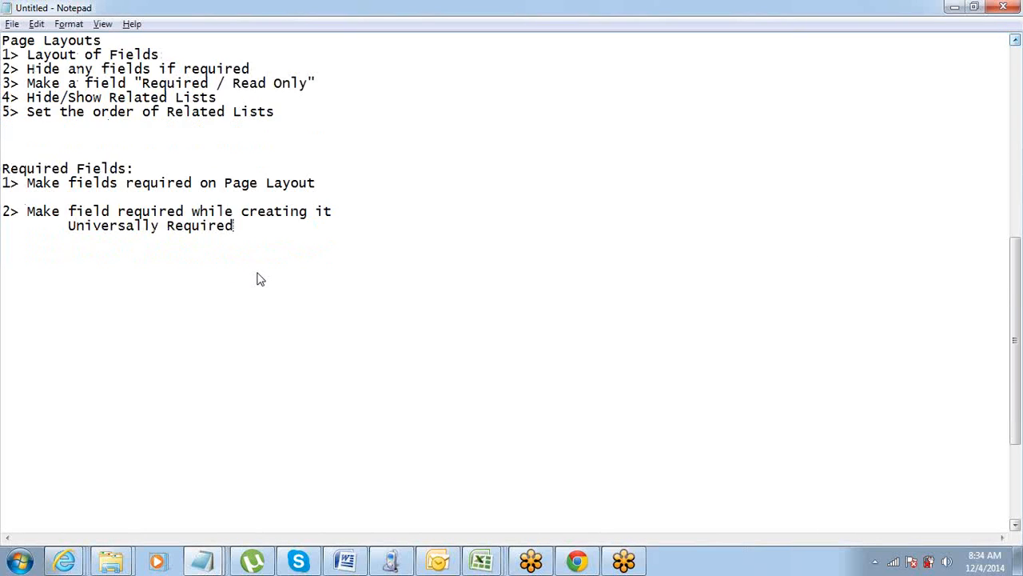
scroll(259, 277, down, 1)
scroll(258, 276, down, 2)
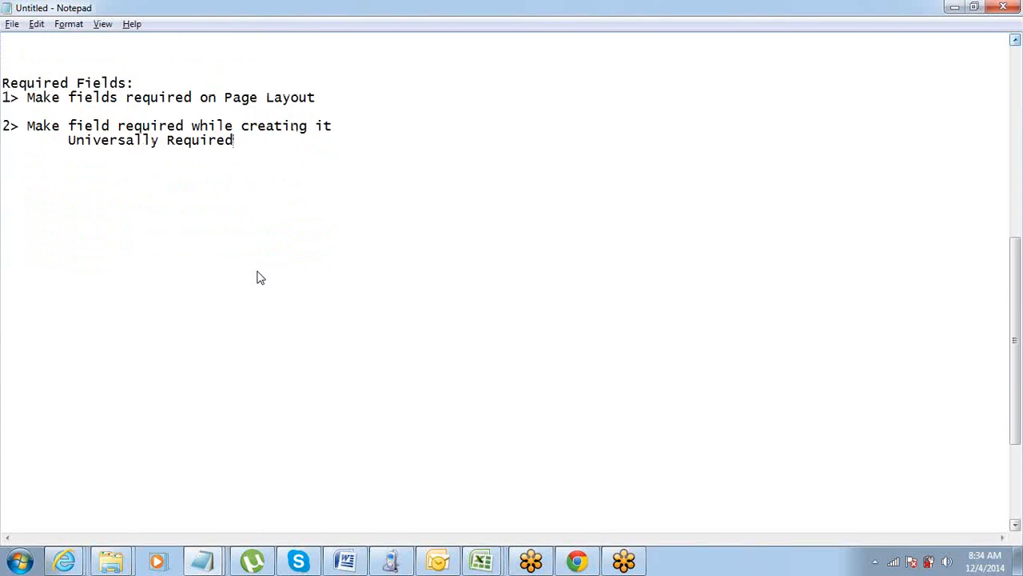
scroll(258, 277, up, 1)
scroll(258, 277, down, 1)
scroll(258, 277, up, 1)
scroll(258, 276, down, 1)
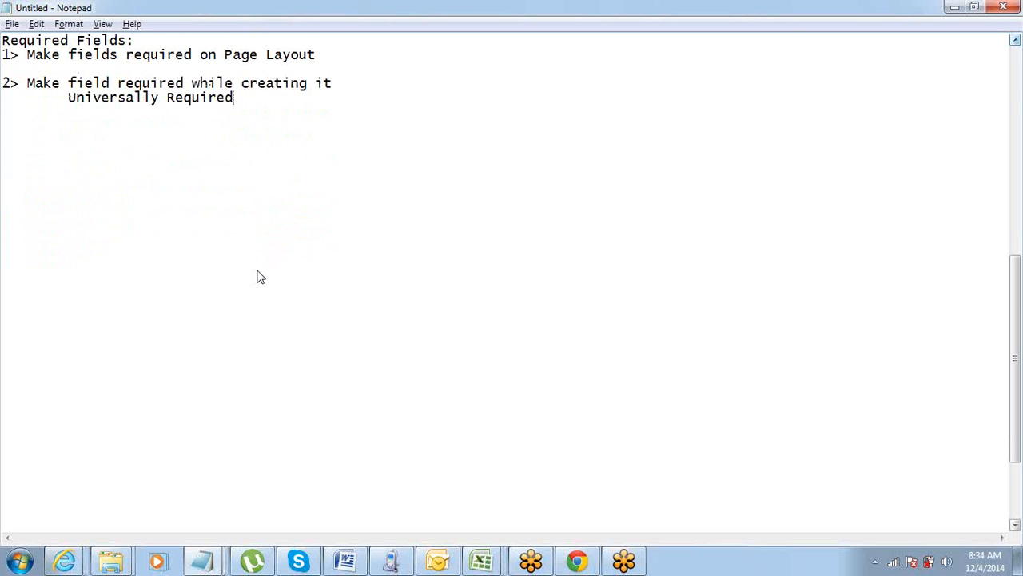
click(1012, 39)
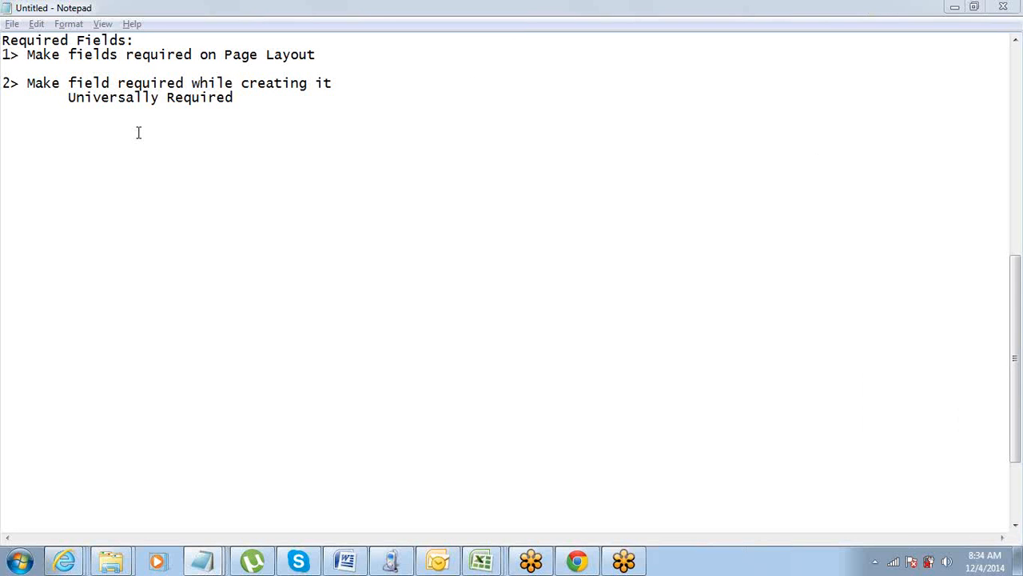
scroll(140, 132, up, 4)
scroll(141, 135, down, 1)
scroll(141, 135, up, 1)
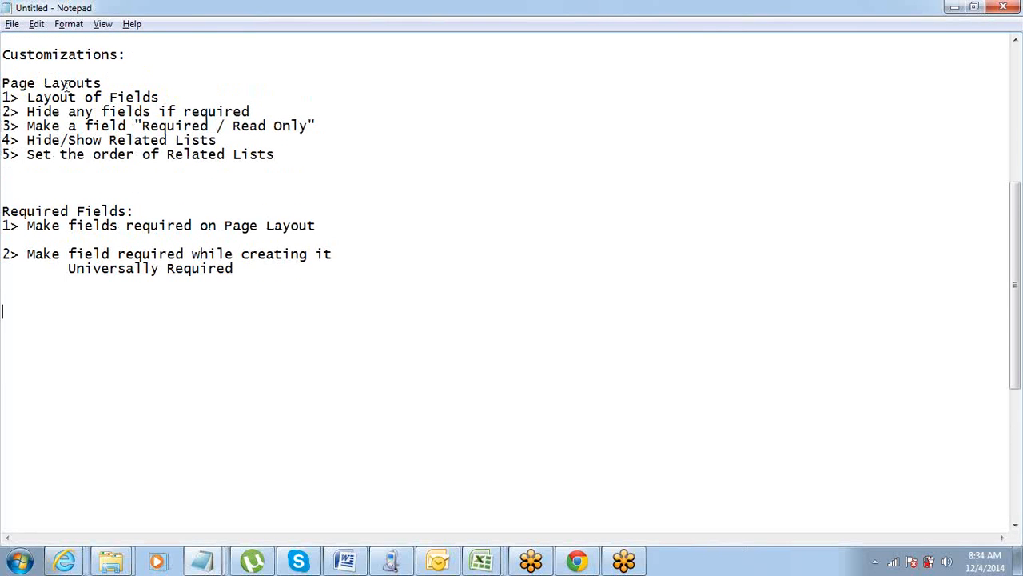
scroll(63, 85, down, 1)
scroll(62, 84, up, 1)
click(805, 36)
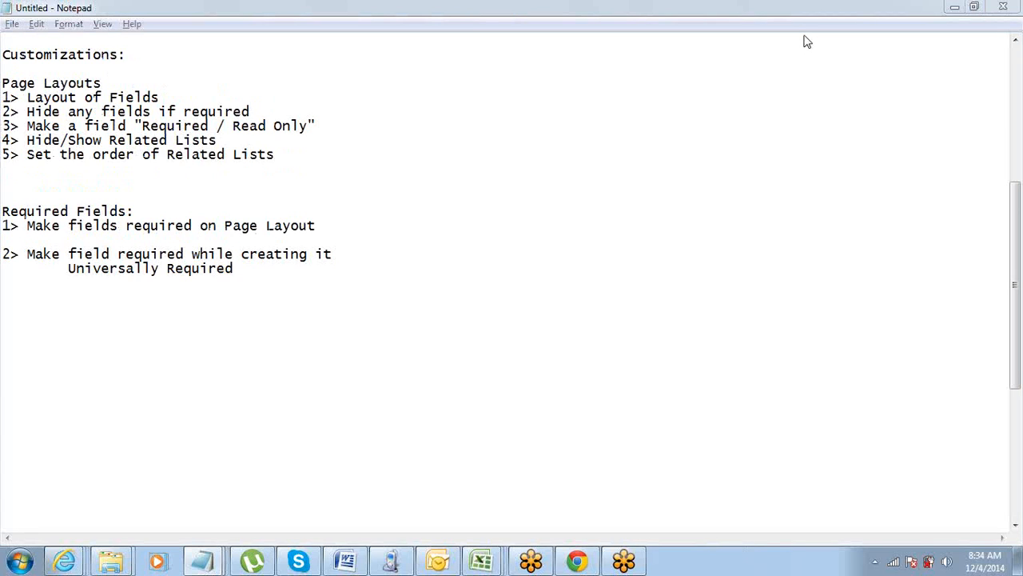
Switch to Salesforce in Chrome and discard the pending account page layout assignment changes.
click(581, 566)
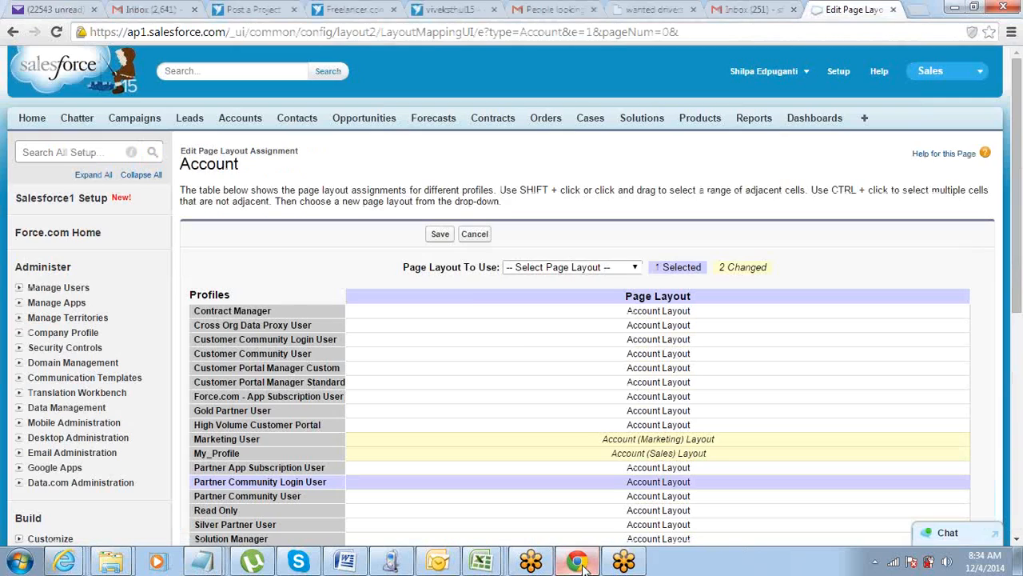
click(474, 234)
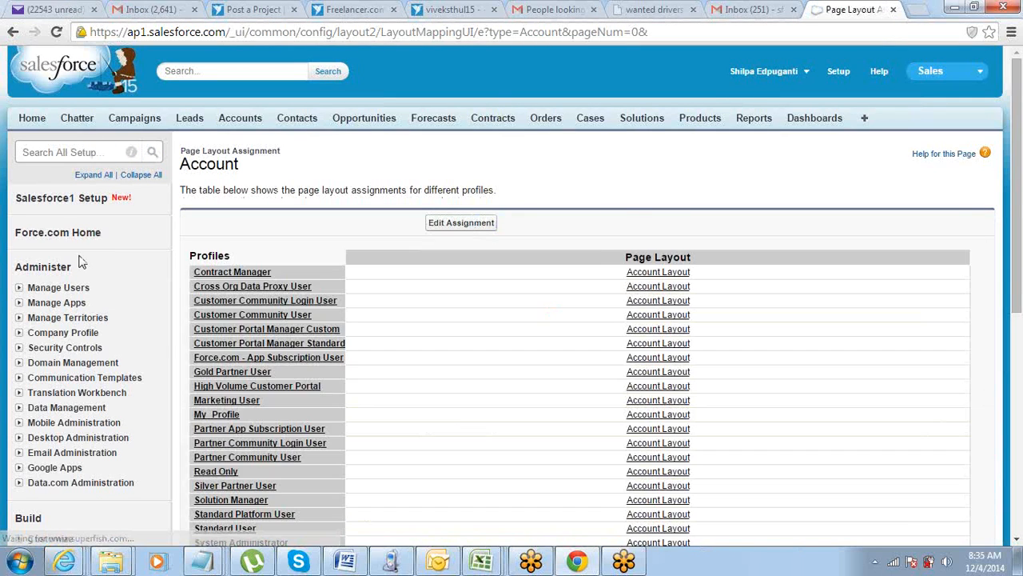
Open the list of Account page layouts from the Customize section of Setup.
scroll(35, 320, down, 4)
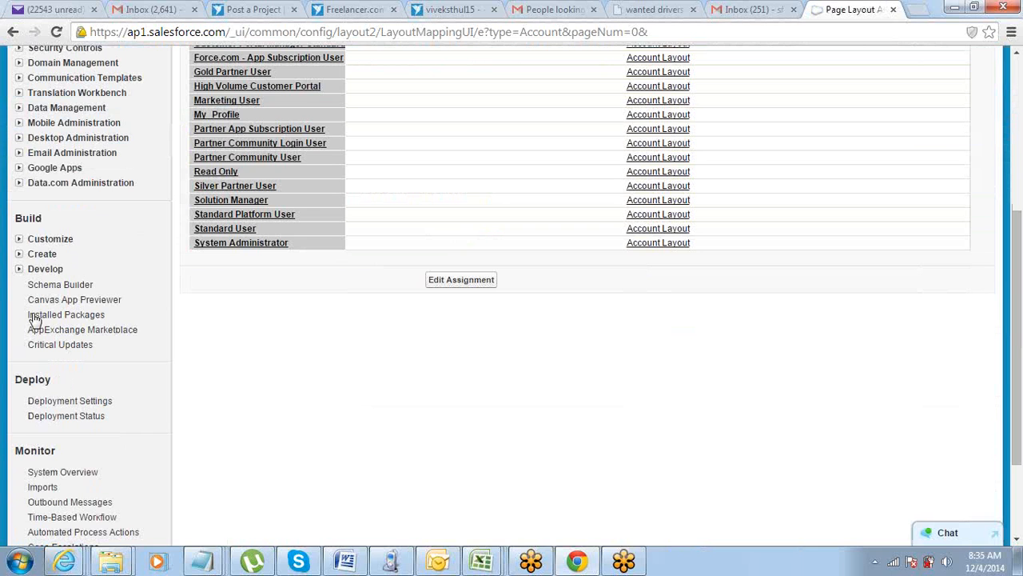
click(18, 239)
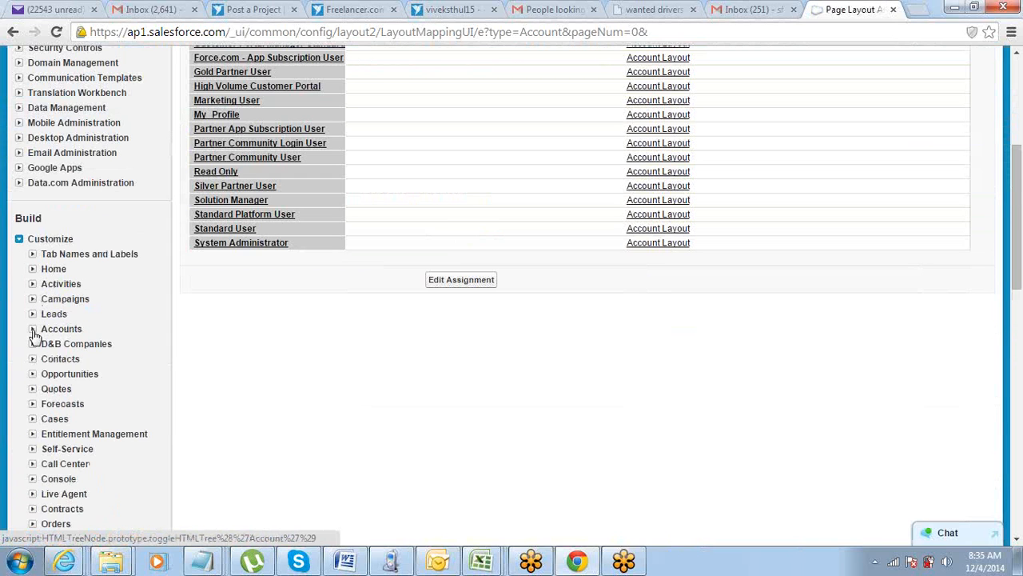
click(33, 330)
scroll(39, 326, down, 2)
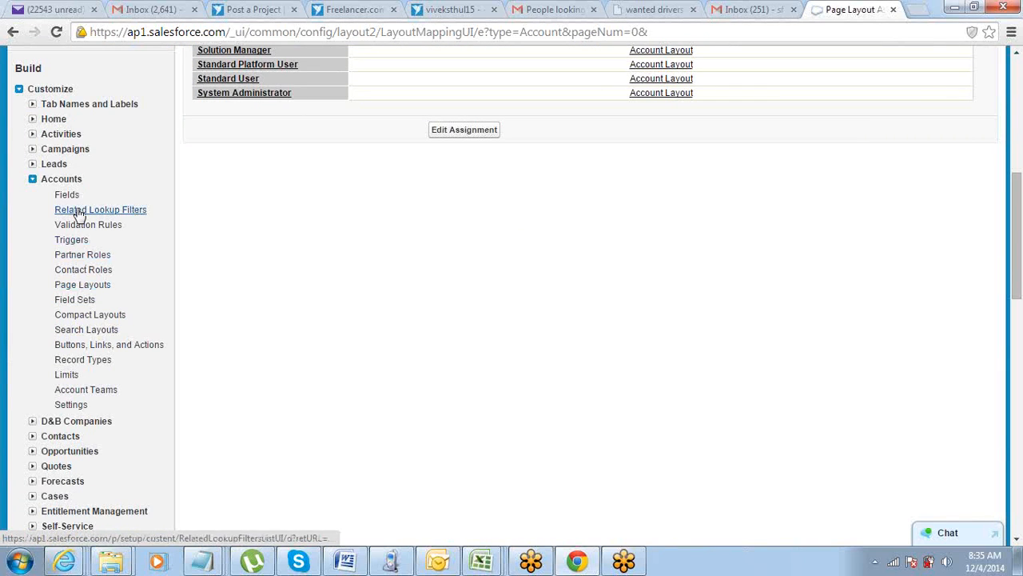
click(78, 288)
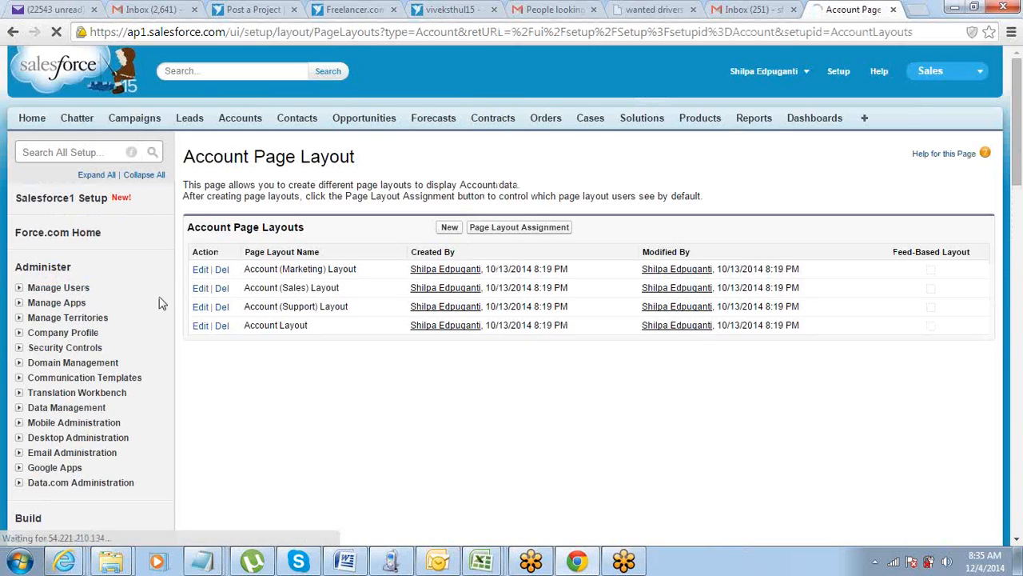
Start a new account page layout based on the existing Account Layout, and cancel it without saving.
click(449, 228)
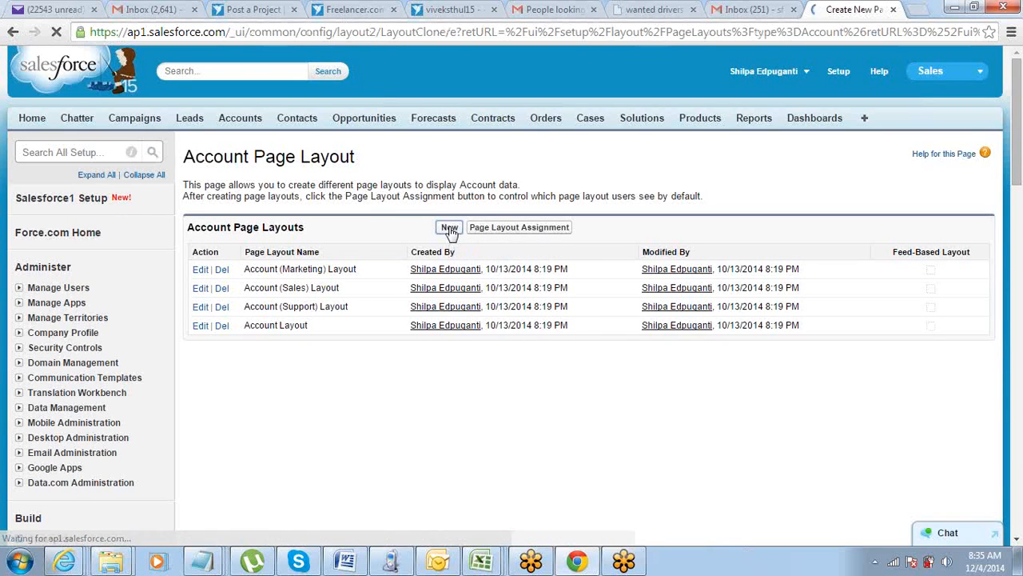
scroll(449, 228, down, 1)
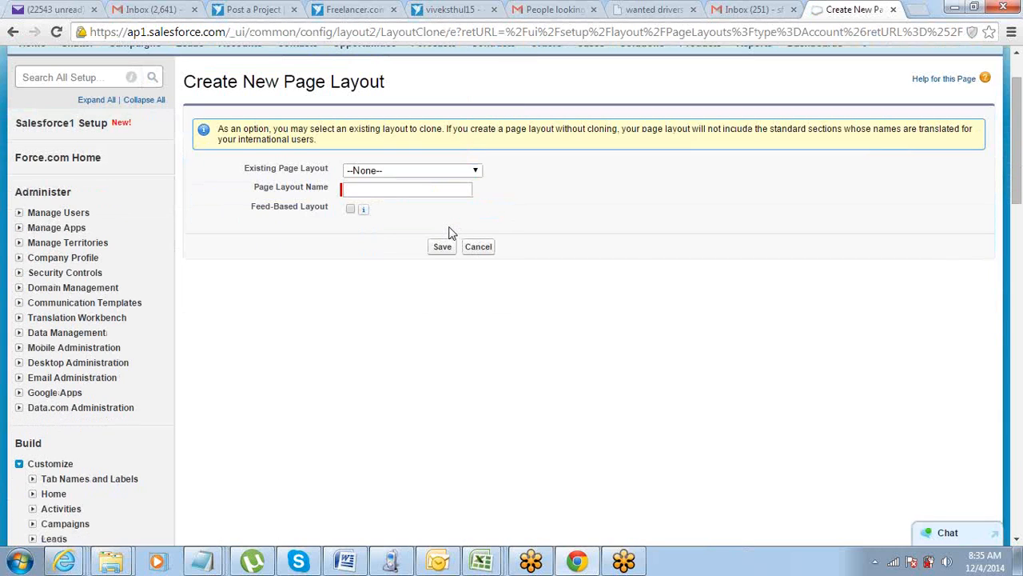
scroll(449, 232, up, 1)
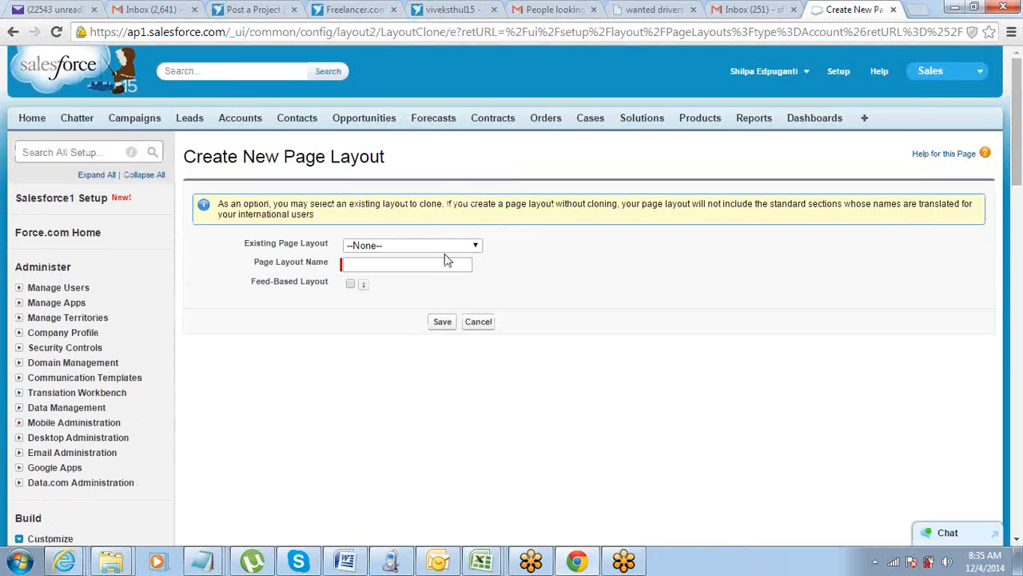
click(444, 248)
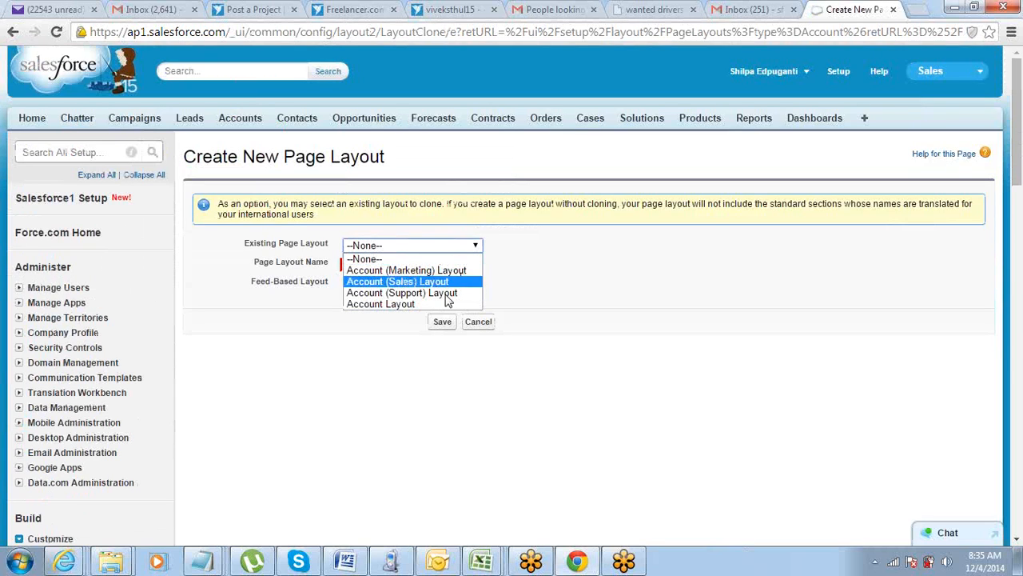
click(437, 304)
click(410, 265)
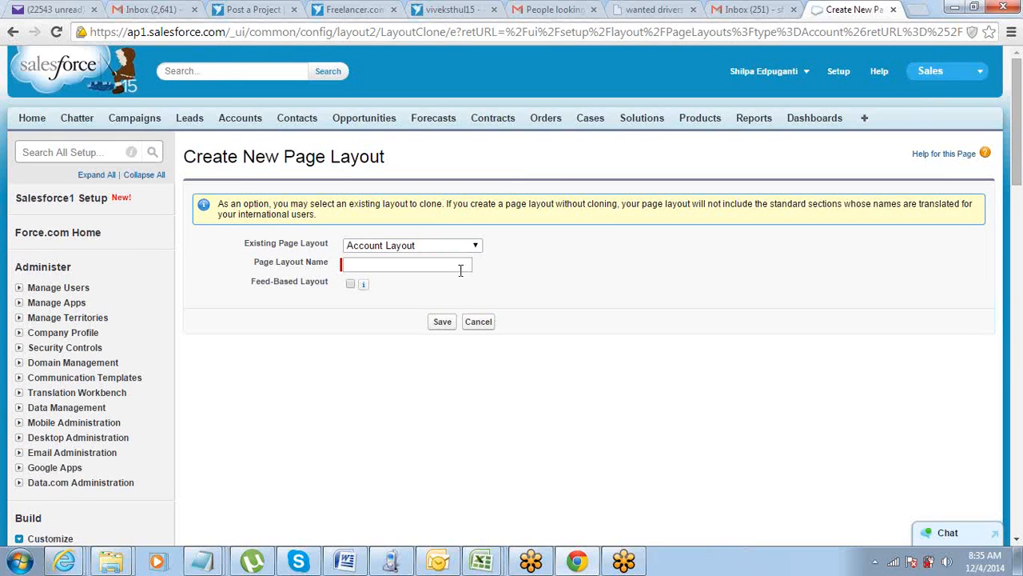
click(550, 263)
click(489, 323)
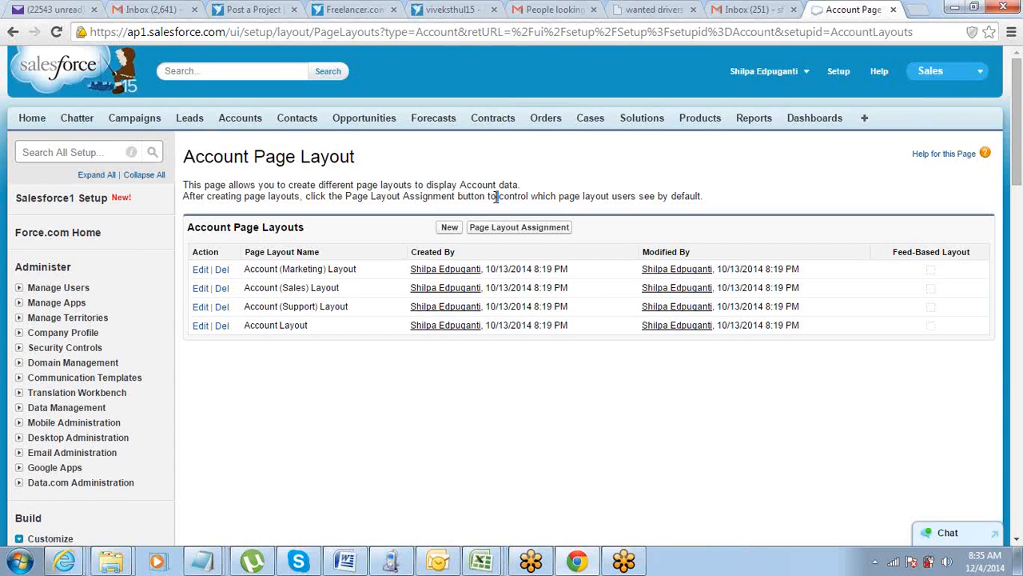
Highlight the sentence on the Account Page Layout page about creating different layouts, then its word "layouts".
scroll(415, 328, down, 3)
scroll(415, 339, up, 3)
triple_click(372, 185)
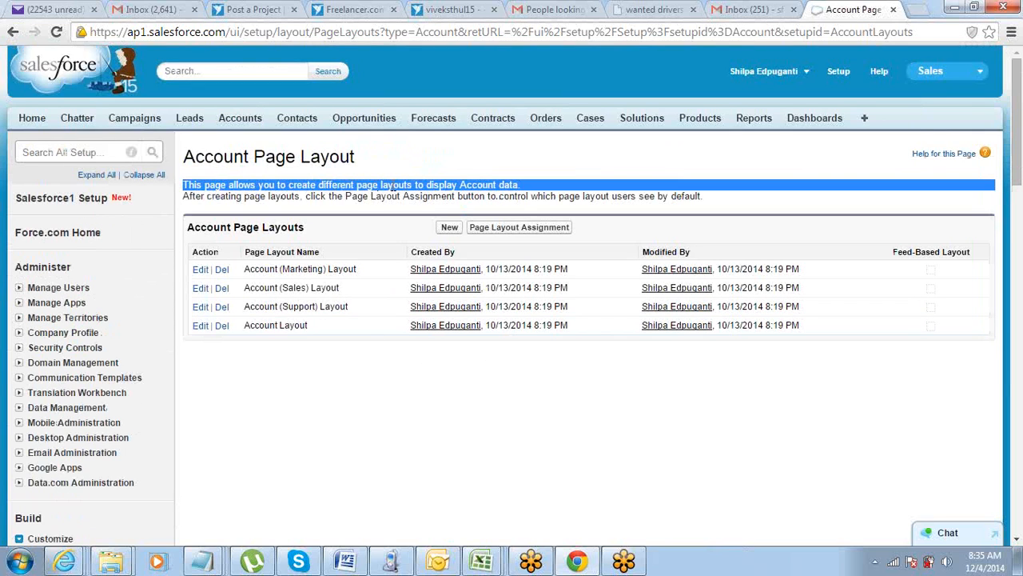
double_click(395, 185)
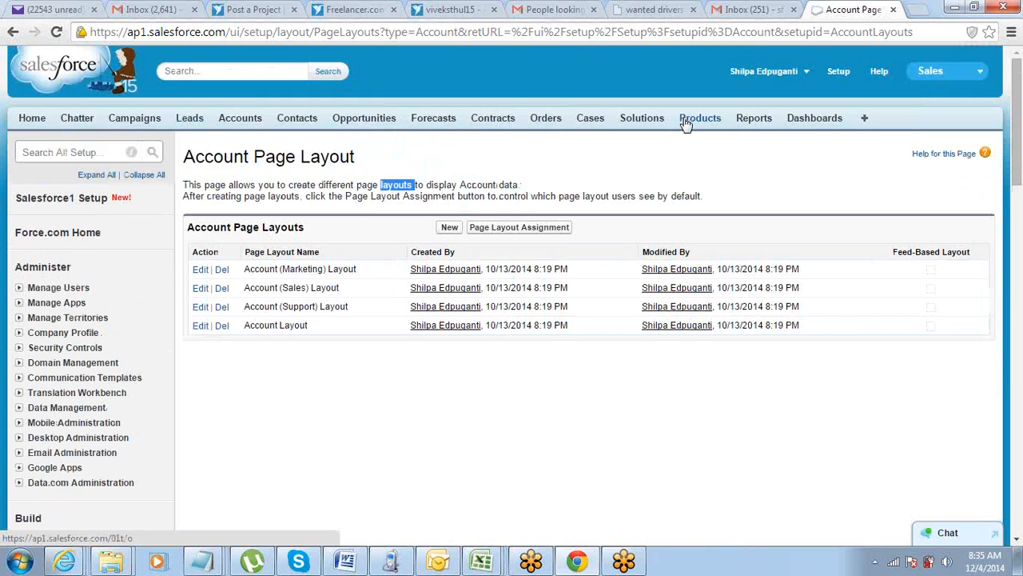
View the Home tab, then open the Home Page Layouts list in Setup's Customize section.
click(39, 128)
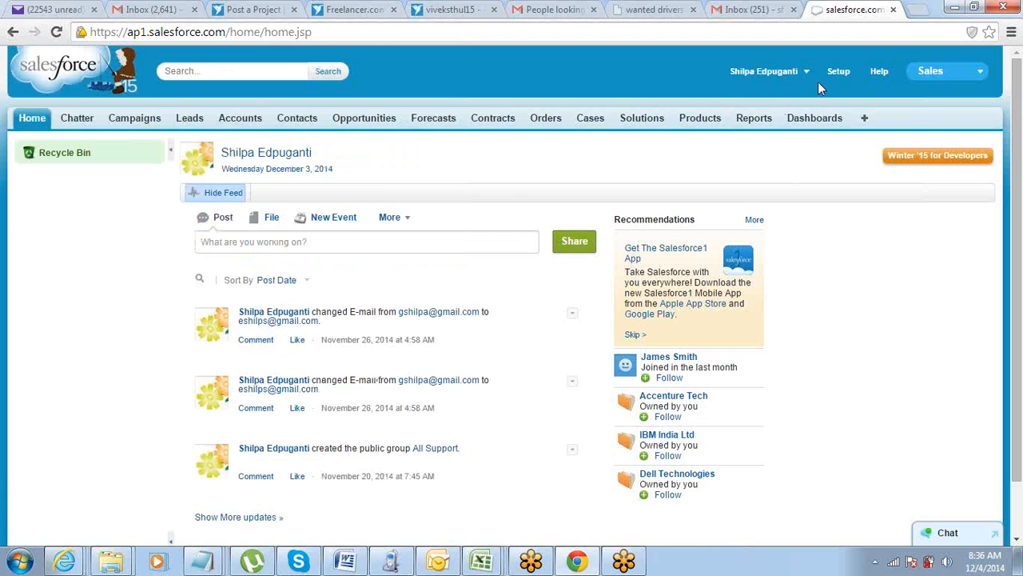
click(837, 72)
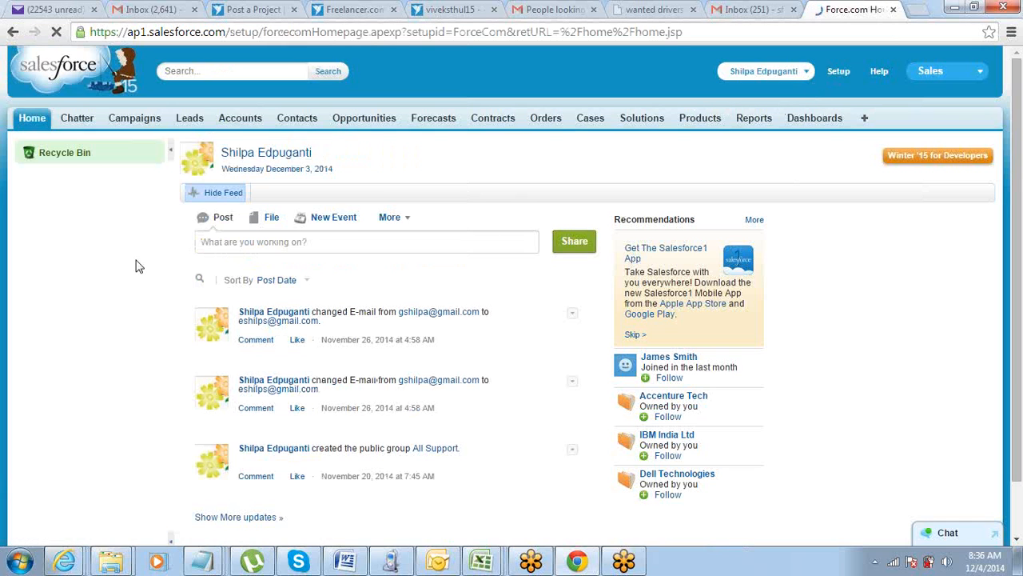
scroll(128, 272, down, 3)
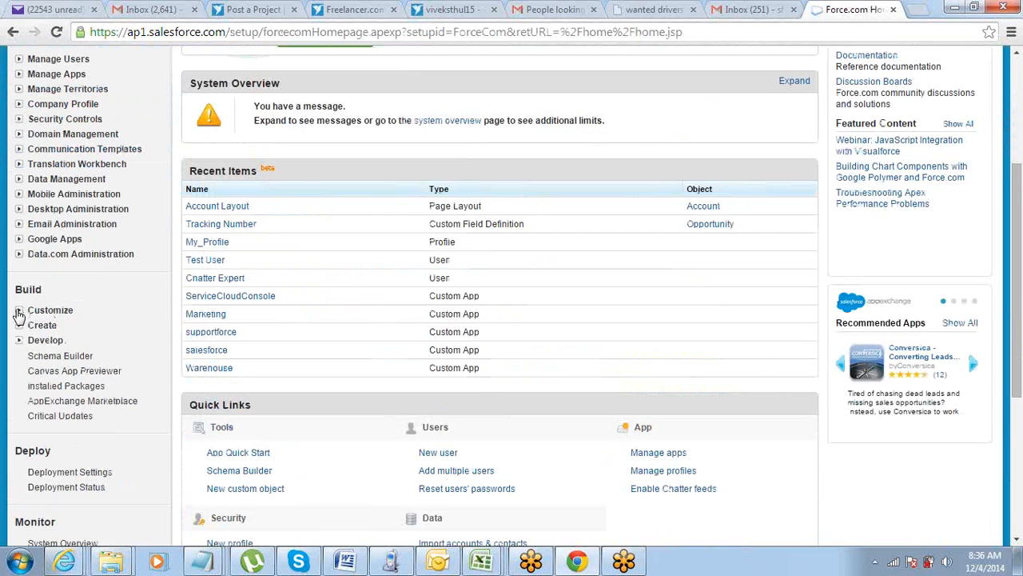
click(18, 311)
scroll(44, 205, down, 2)
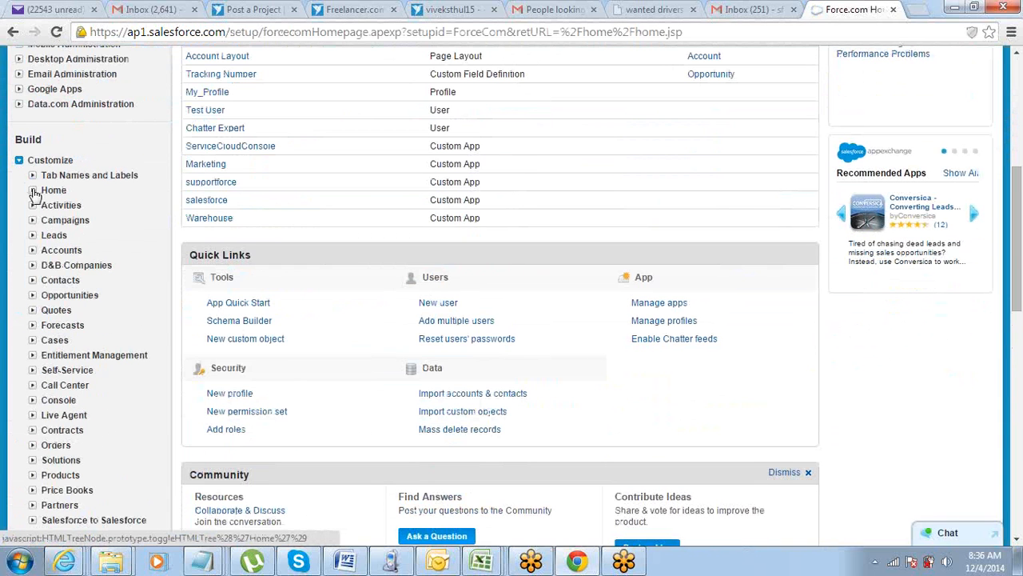
click(35, 194)
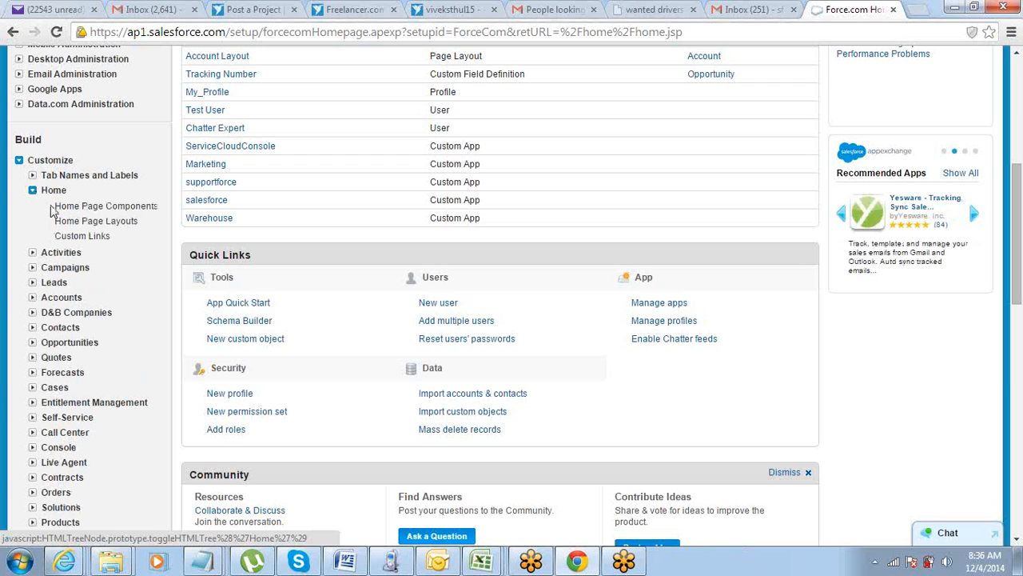
click(86, 228)
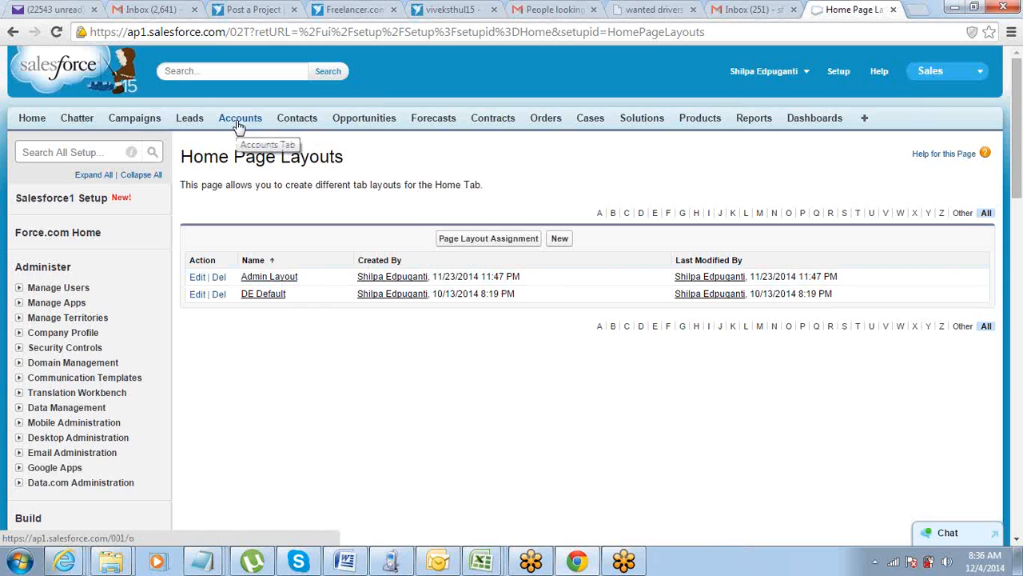
Open the Admin Layout home page layout for editing and highlight its wide and narrow component options and section headings.
click(196, 277)
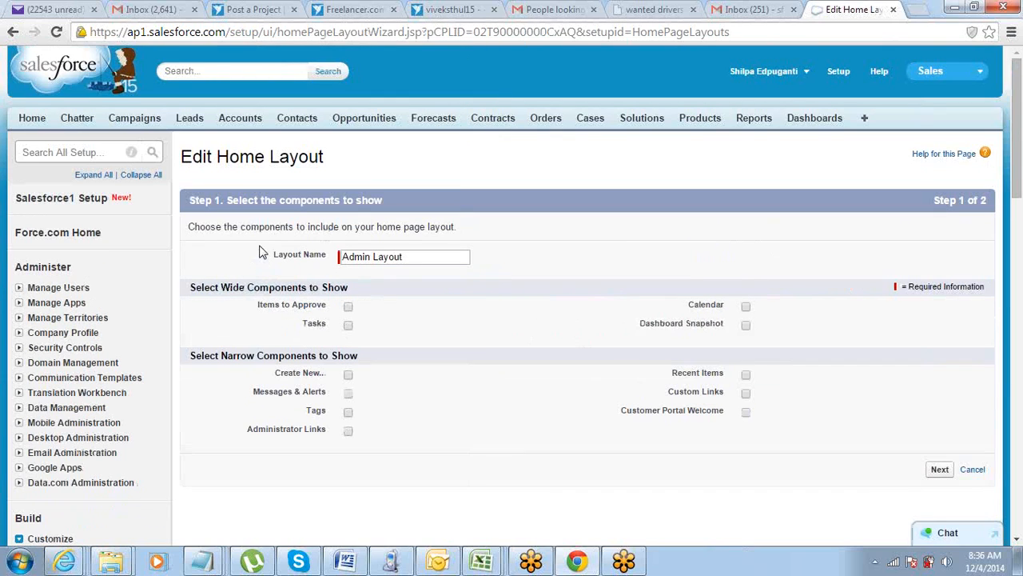
drag(253, 305, 316, 324)
drag(638, 323, 710, 324)
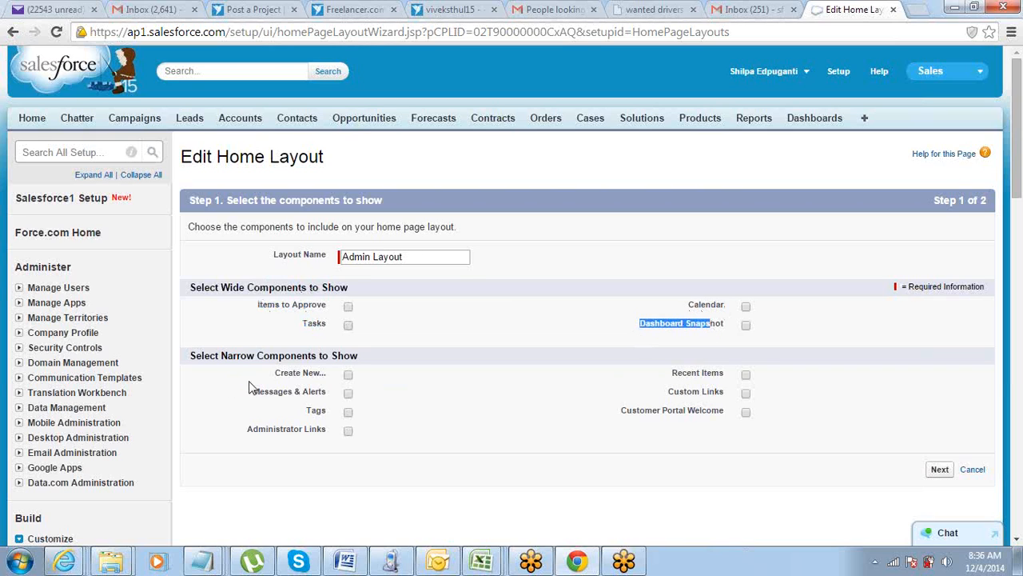
drag(272, 373, 302, 374)
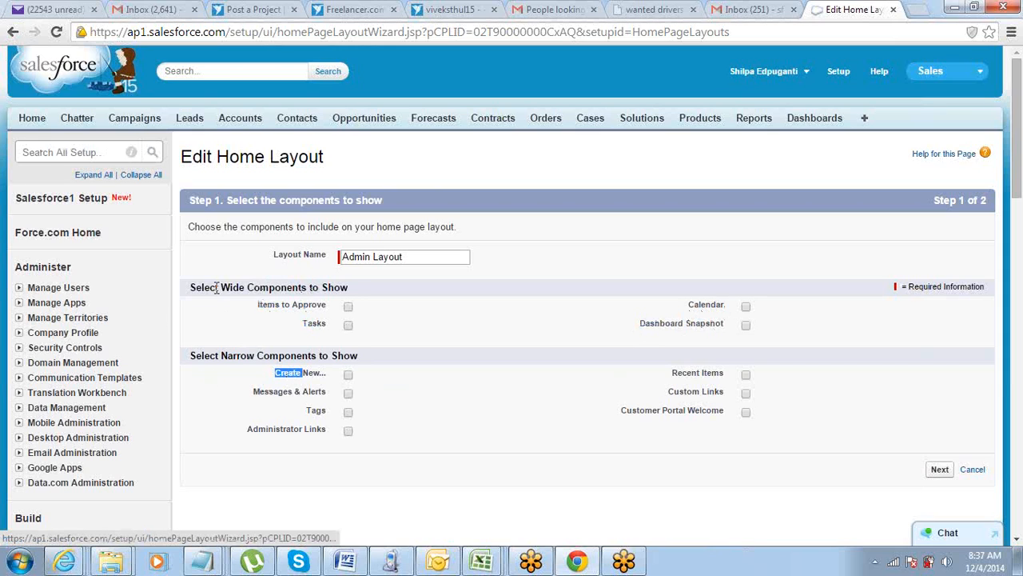
drag(189, 289, 374, 294)
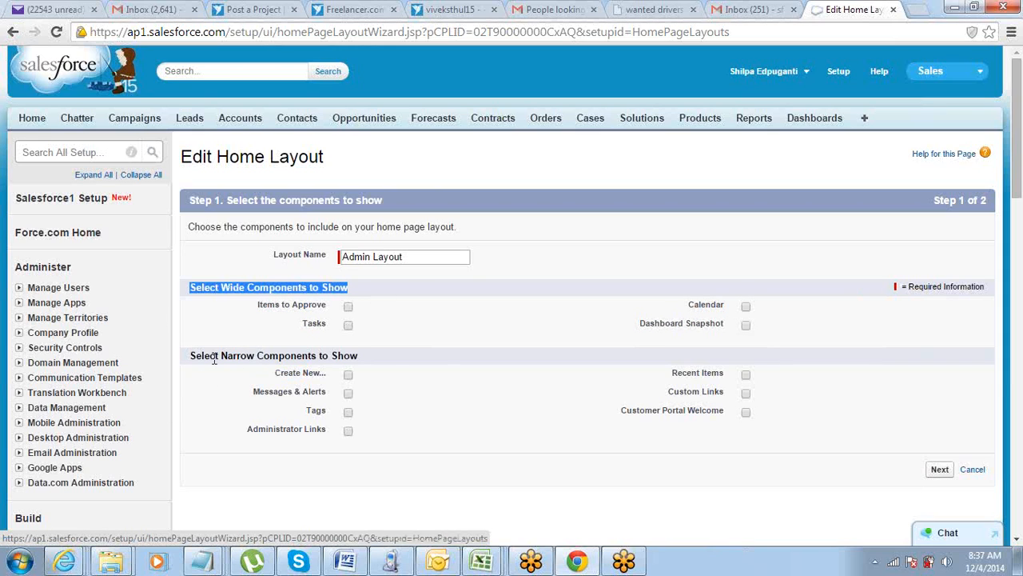
drag(193, 356, 355, 356)
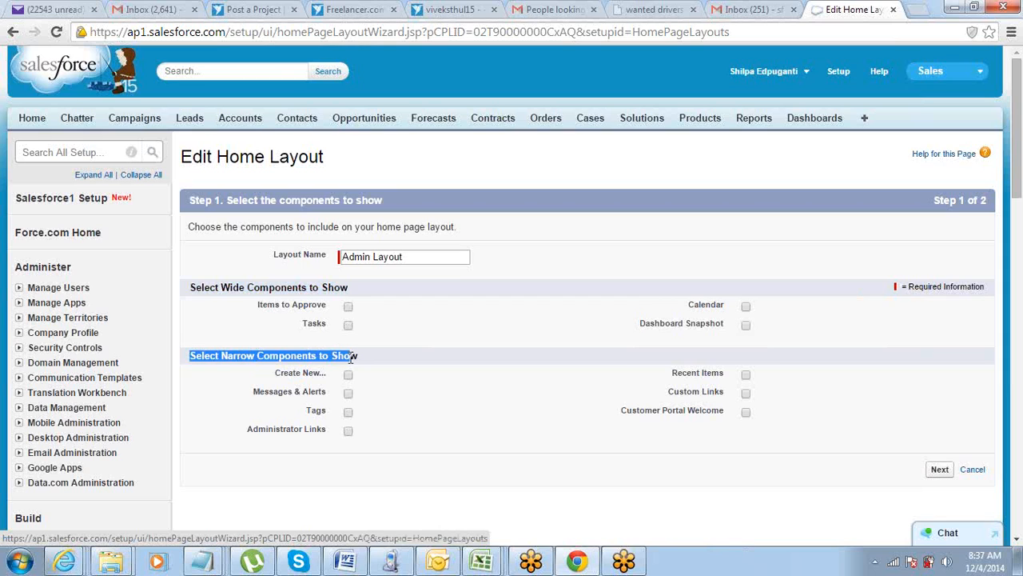
Include Items to Approve, Tasks, Calendar, Create New and Recent Items in the Admin Layout, and save the layout.
drag(192, 289, 340, 292)
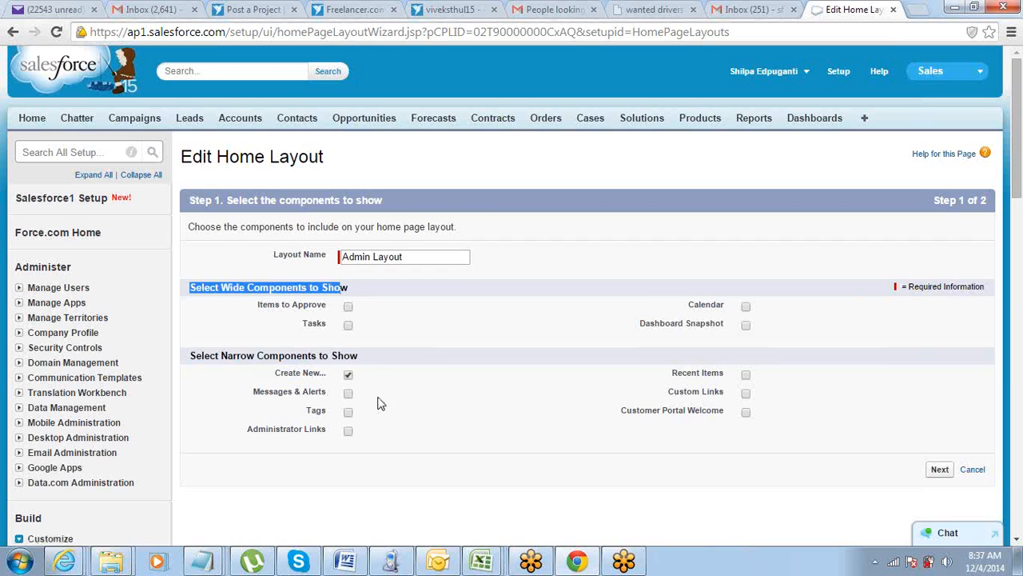
click(747, 374)
click(349, 308)
click(349, 324)
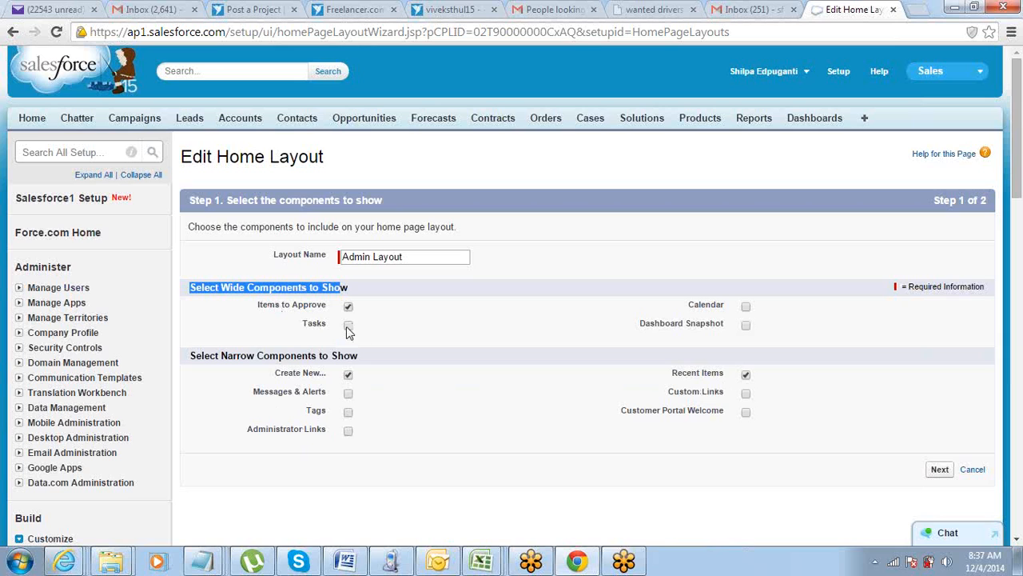
click(746, 307)
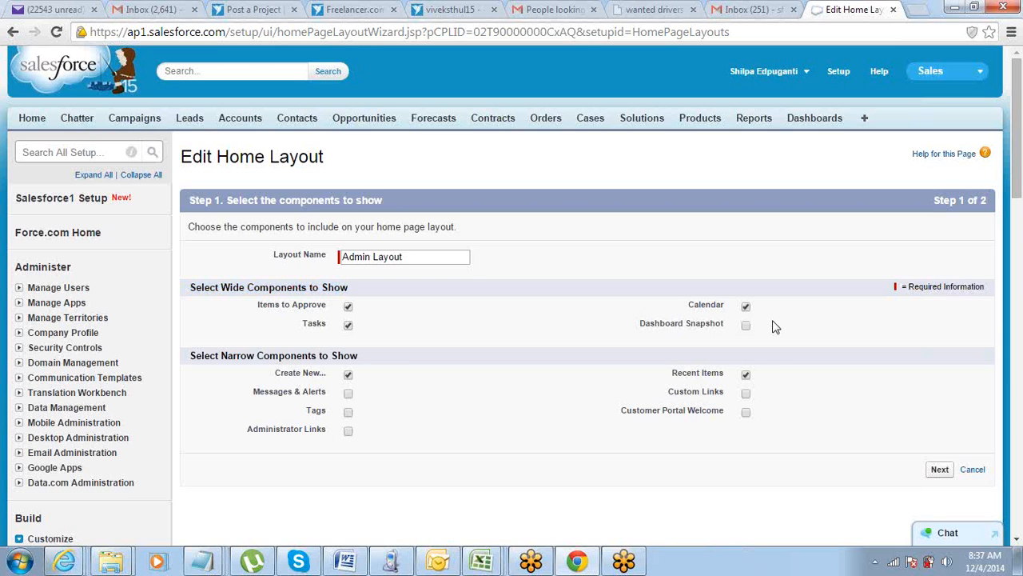
scroll(774, 336, down, 2)
scroll(774, 342, up, 2)
click(935, 471)
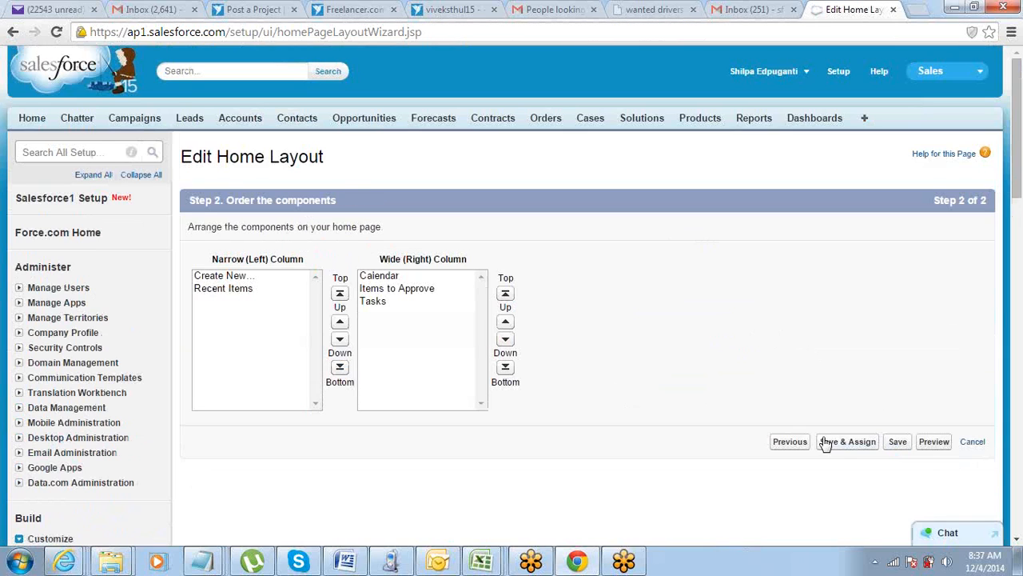
click(899, 444)
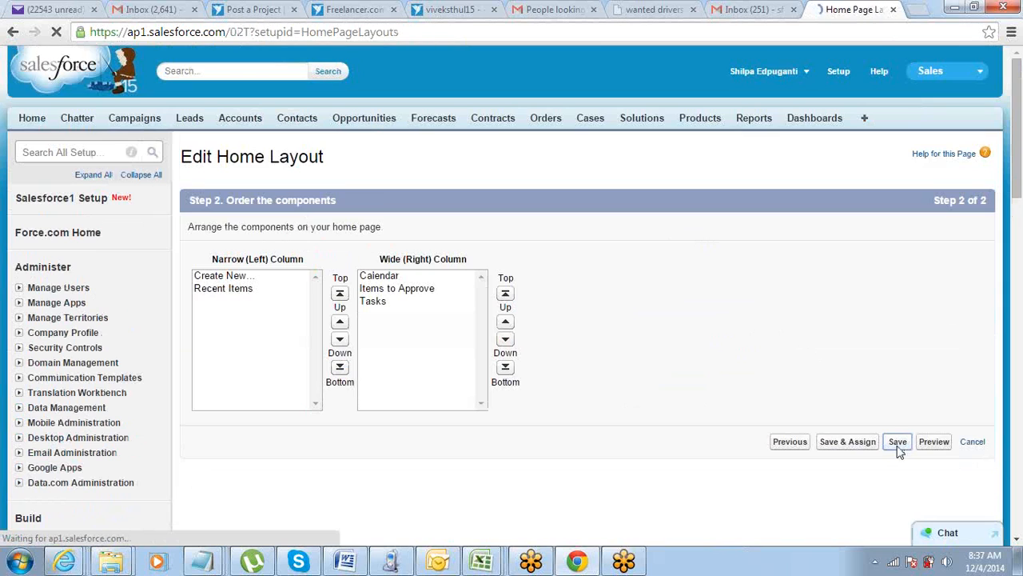
Open the Home tab and examine its Calendar, Items to Approve and My Tasks sections, highlighting the My Tasks heading.
click(33, 120)
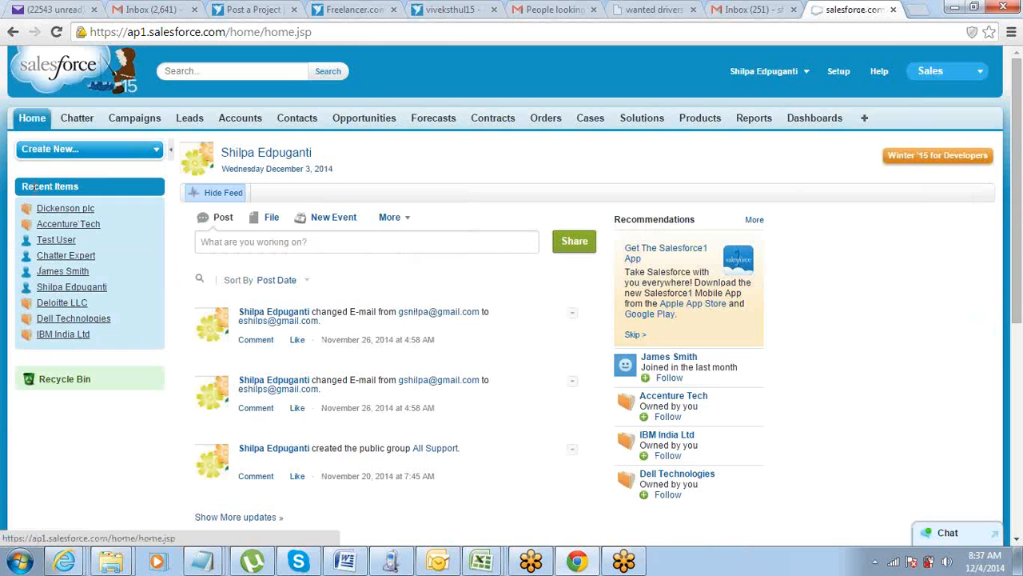
scroll(160, 318, down, 5)
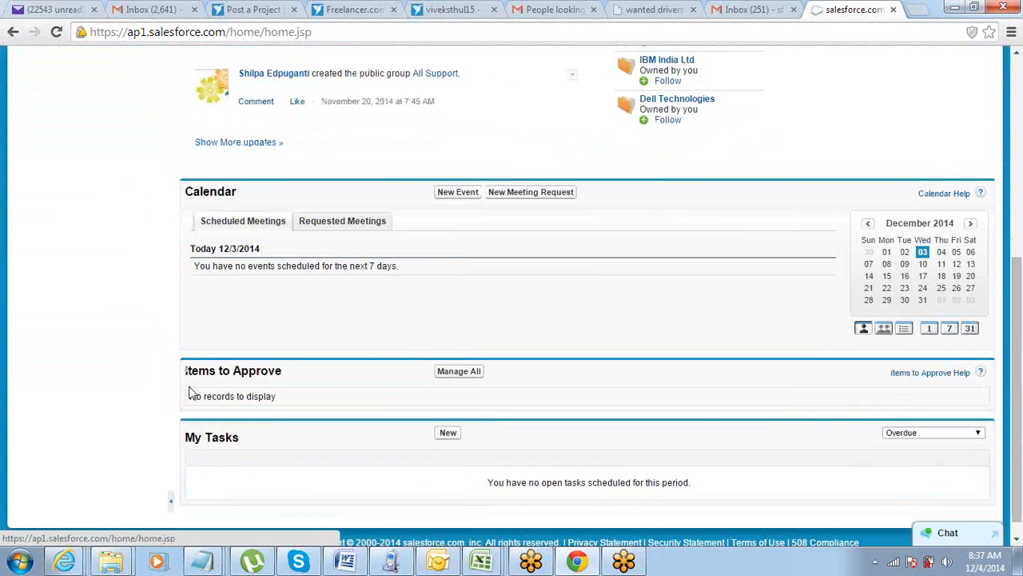
drag(192, 437, 306, 438)
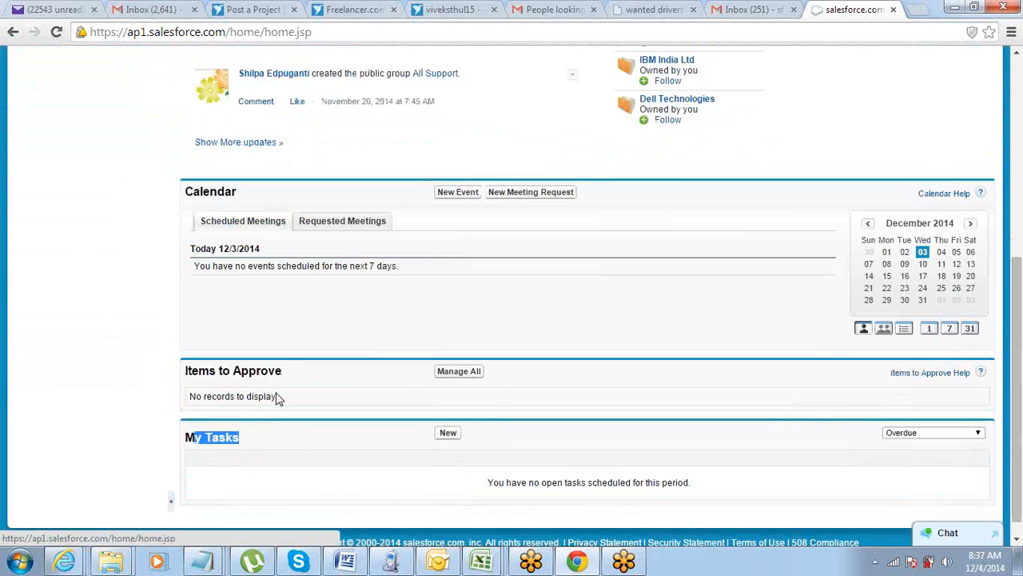
scroll(213, 169, up, 5)
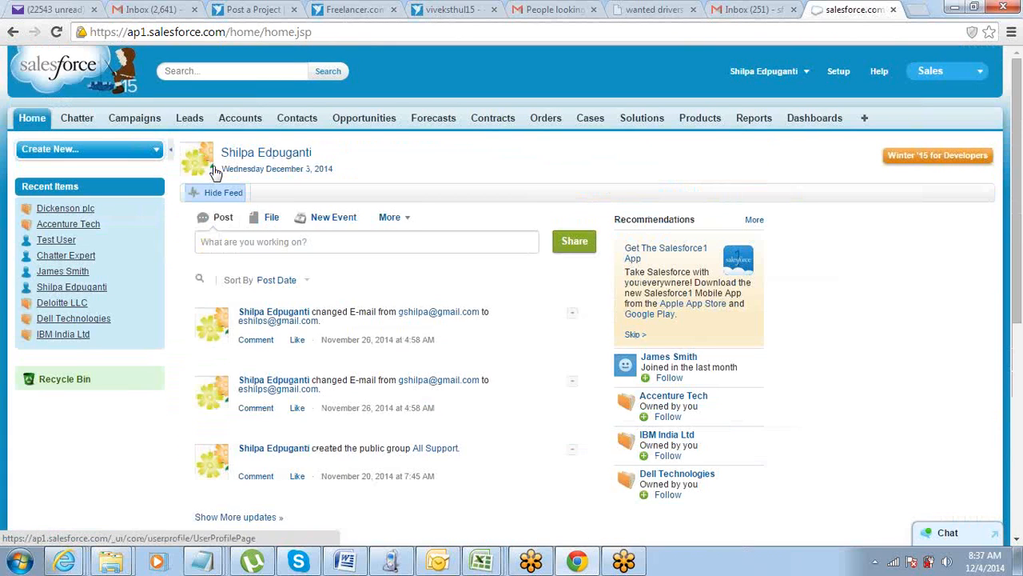
Hide the feed on the Home tab and look over the remaining home page components.
click(223, 193)
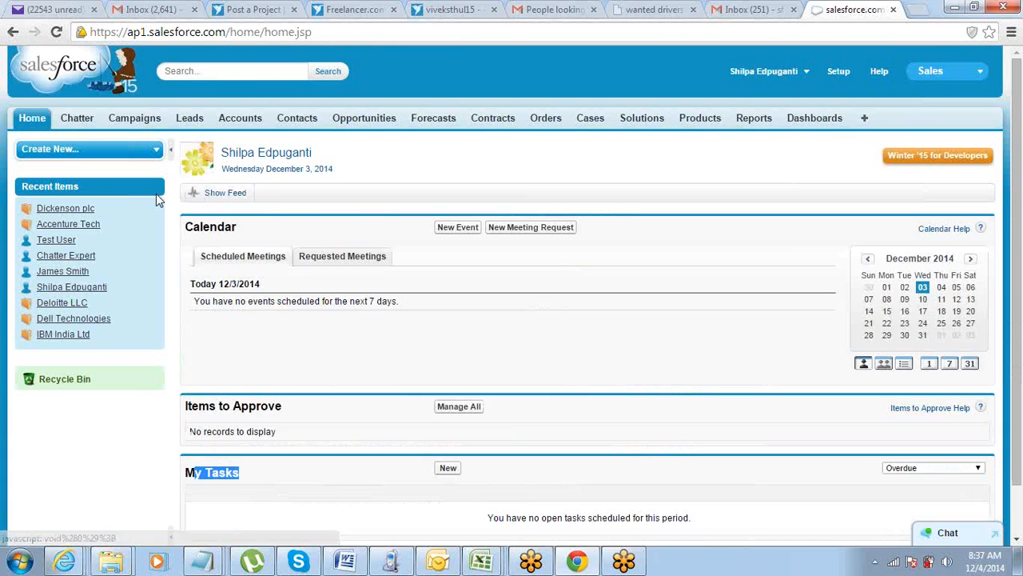
scroll(274, 285, down, 2)
scroll(274, 285, up, 2)
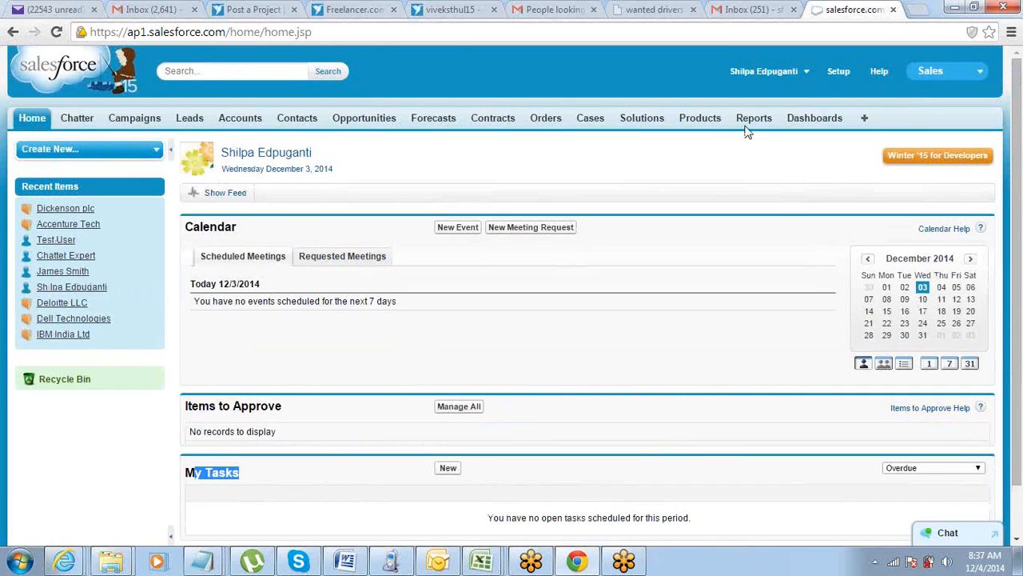
Open the Home Page Layouts list under Home in Setup's Customize section.
click(839, 72)
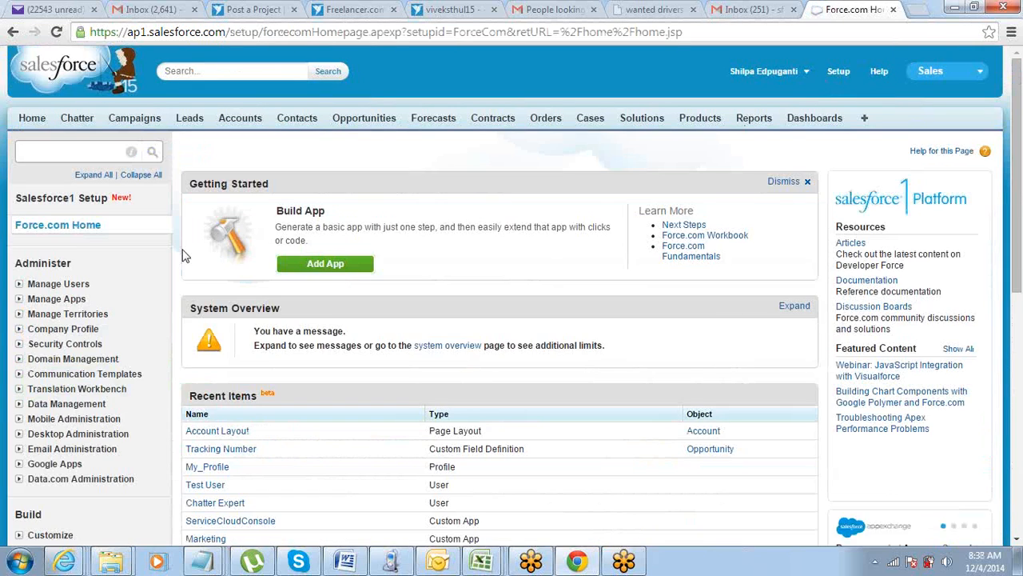
scroll(182, 254, down, 4)
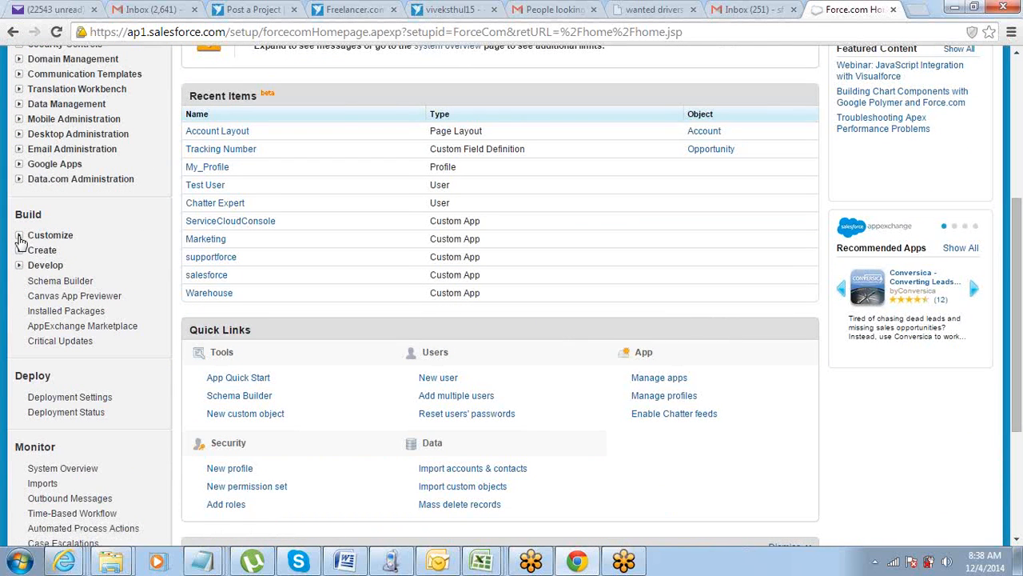
click(19, 236)
scroll(20, 241, down, 1)
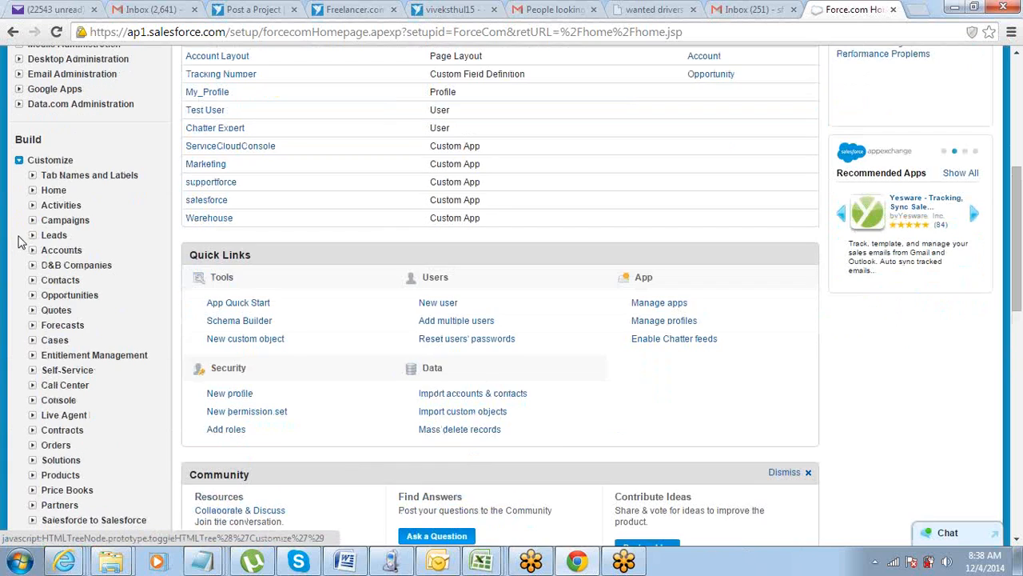
scroll(20, 241, down, 1)
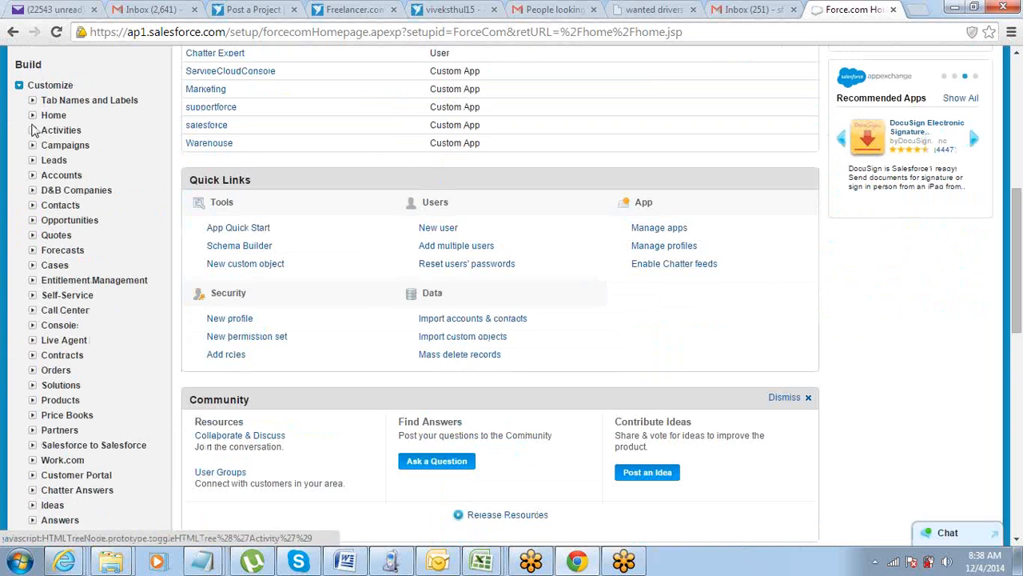
click(32, 115)
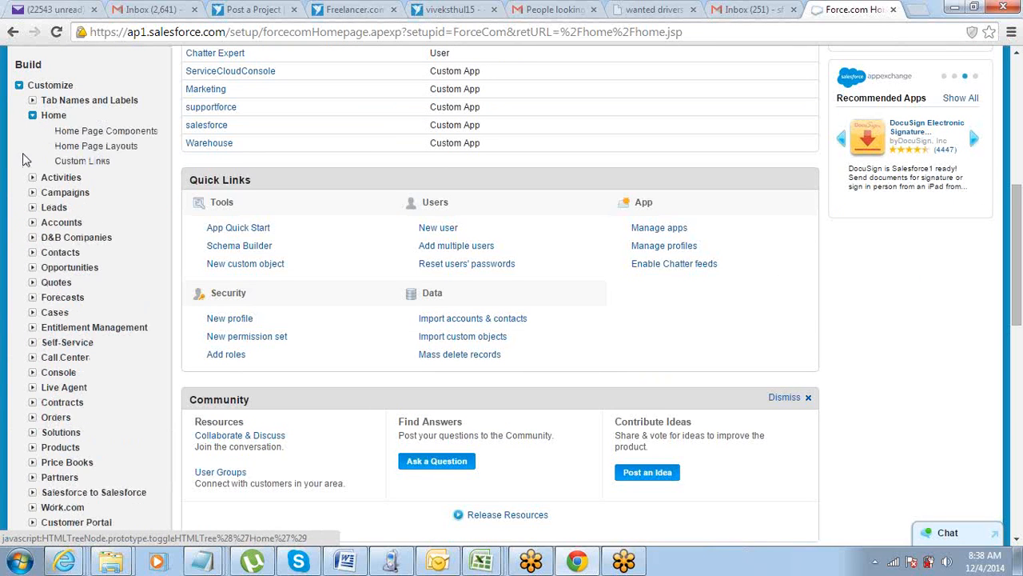
click(84, 147)
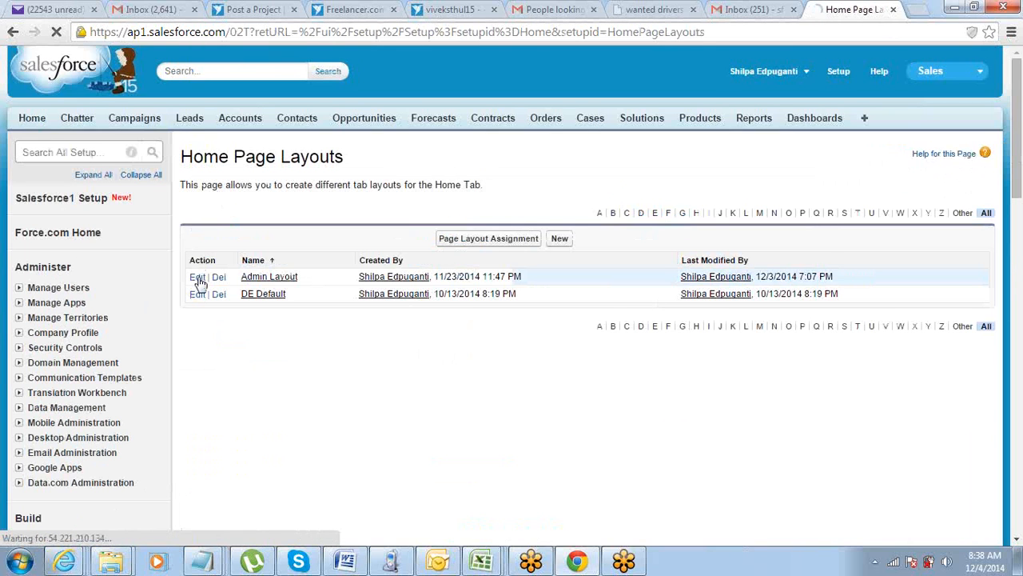
Edit the Admin Layout so that Tasks comes first in the wide column, and save the layout.
click(198, 277)
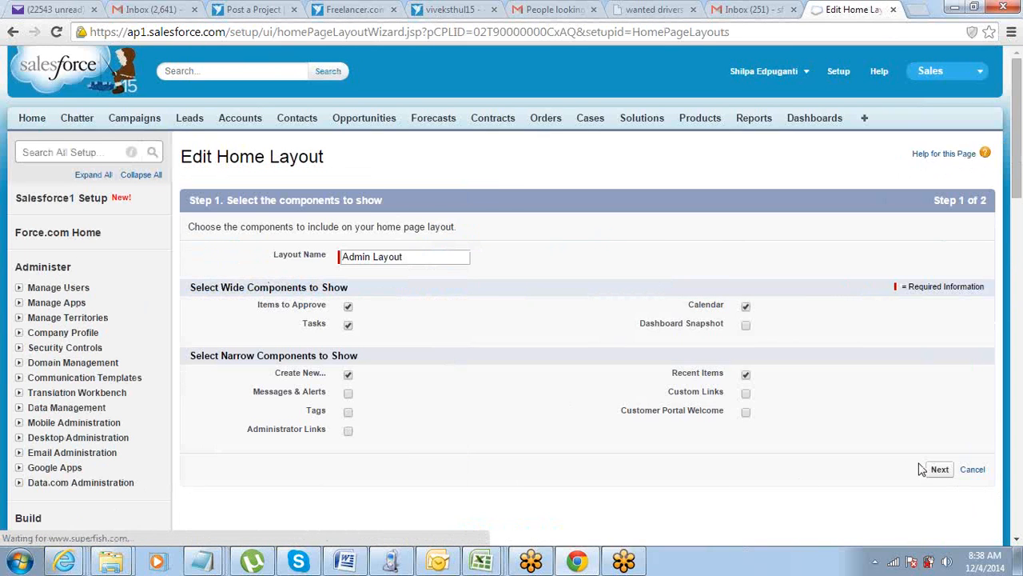
click(938, 469)
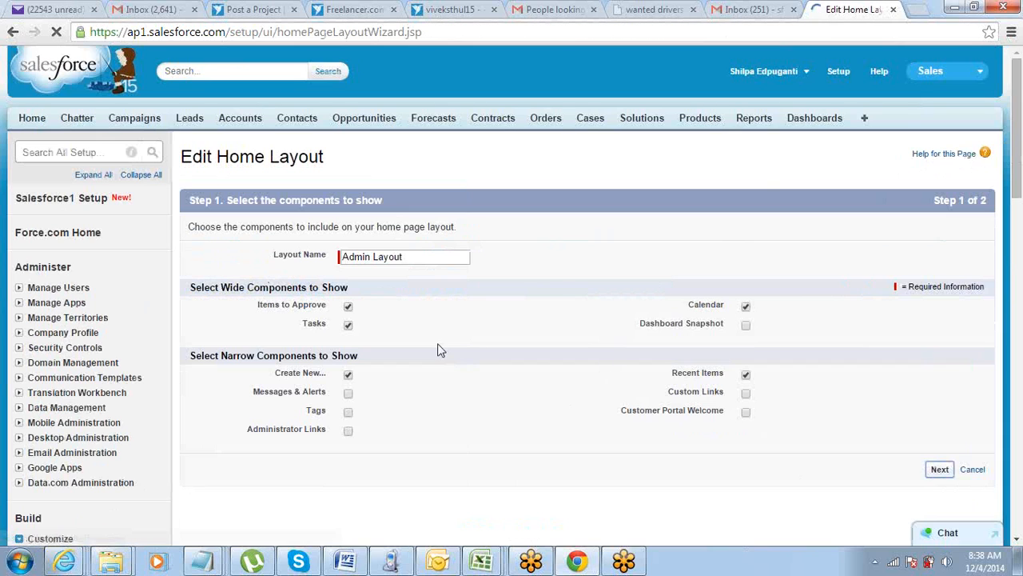
click(377, 301)
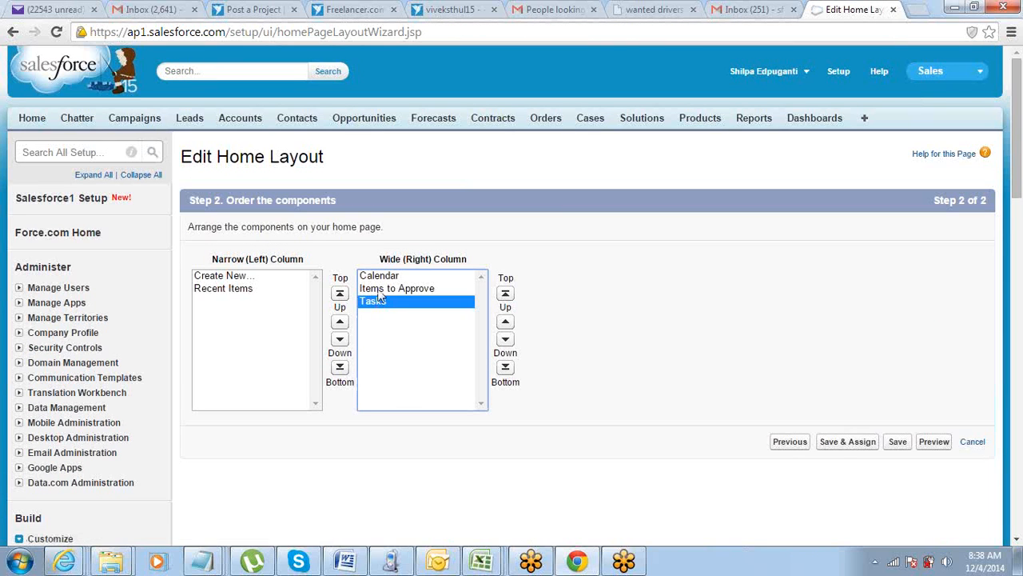
click(505, 295)
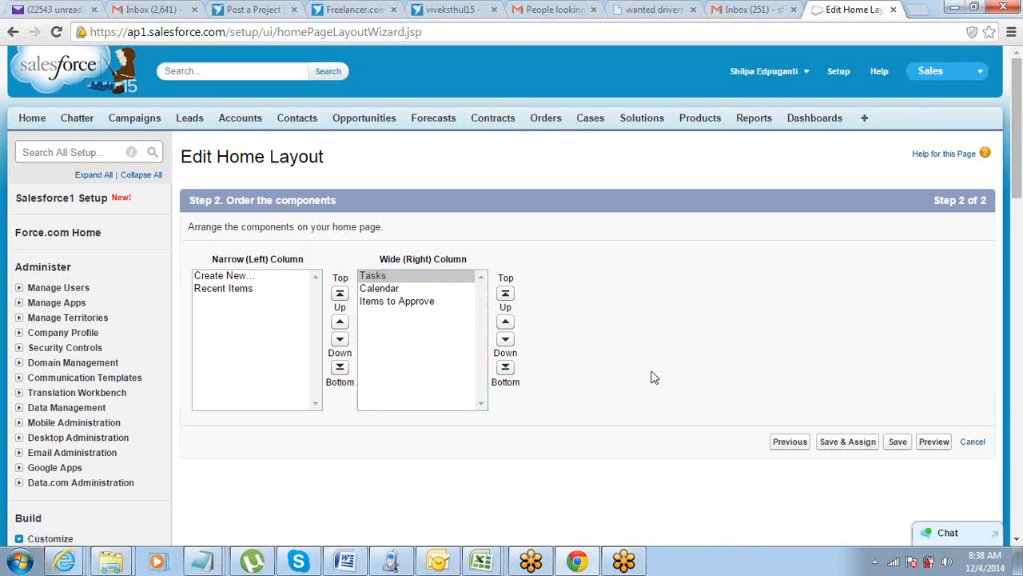
click(901, 442)
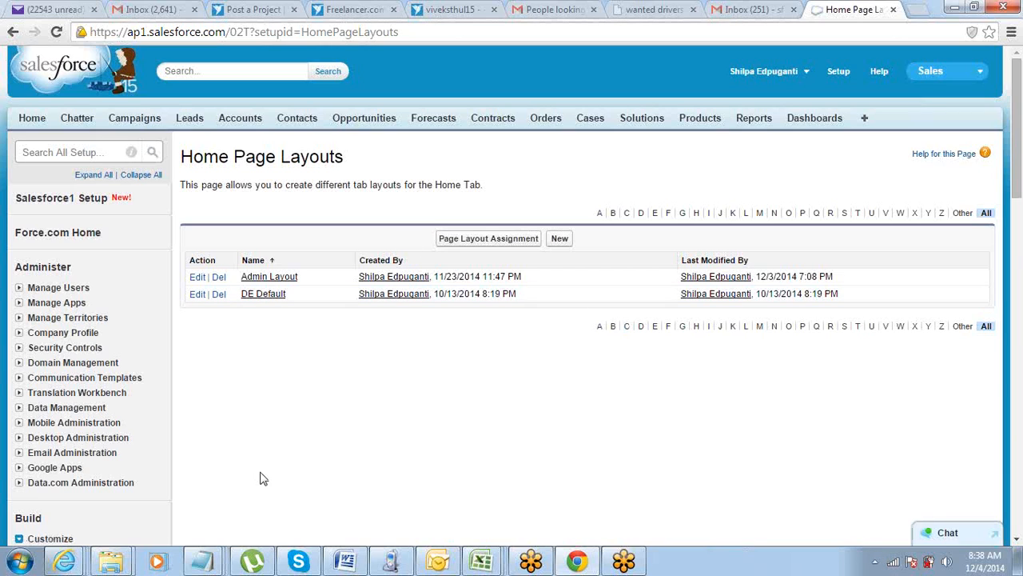
Open the Home Page Layout Assignment page and examine which home layout is assigned to each profile.
click(516, 240)
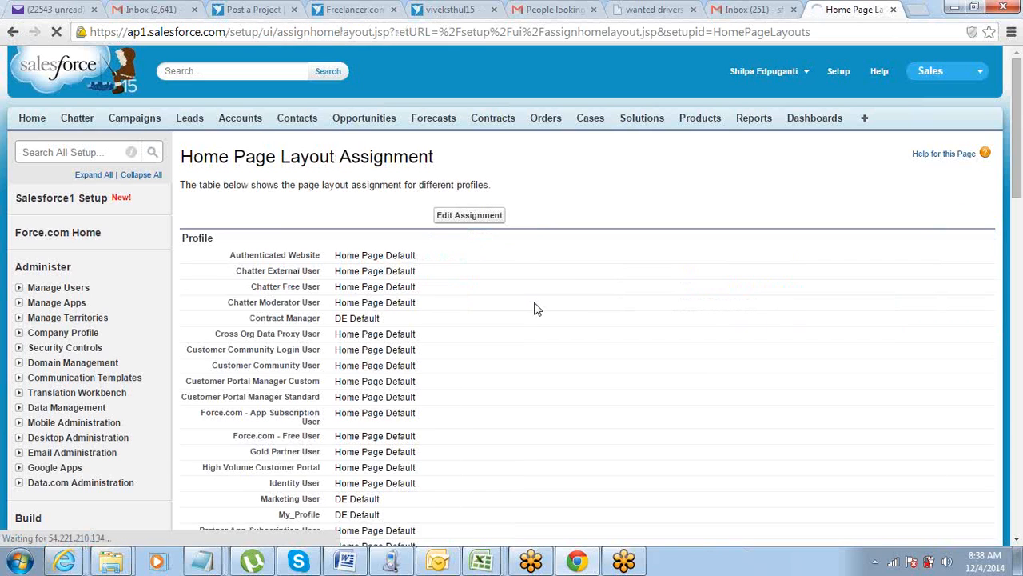
scroll(535, 309, down, 5)
scroll(537, 309, up, 3)
scroll(536, 309, up, 3)
scroll(536, 309, down, 3)
scroll(536, 309, down, 1)
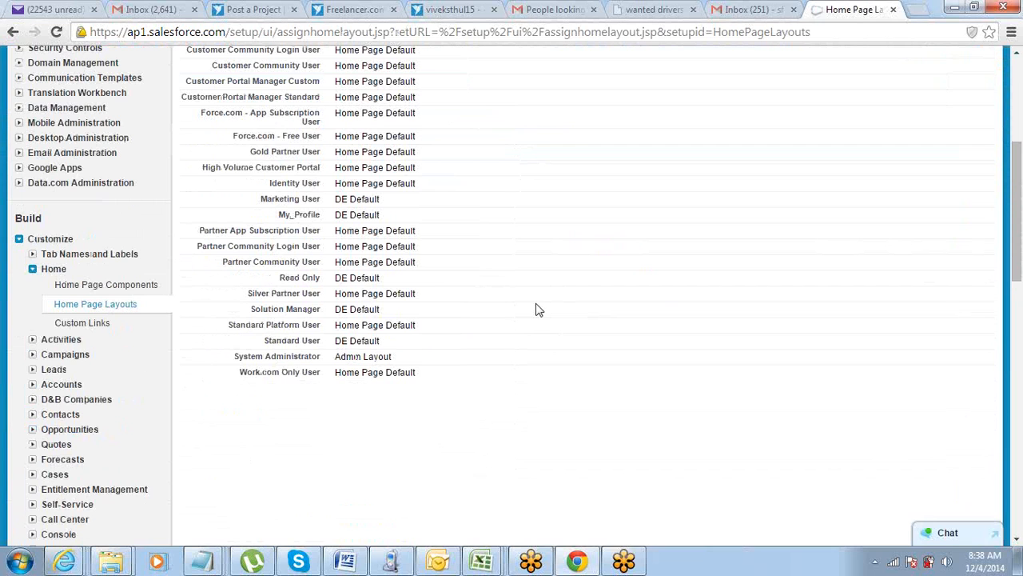
scroll(538, 309, up, 4)
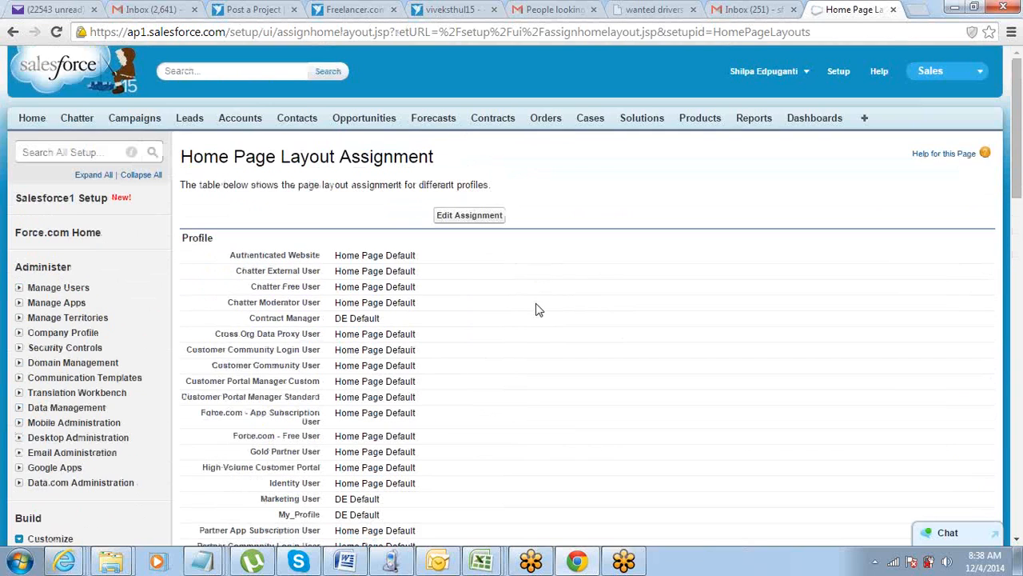
scroll(538, 310, down, 3)
scroll(537, 309, down, 3)
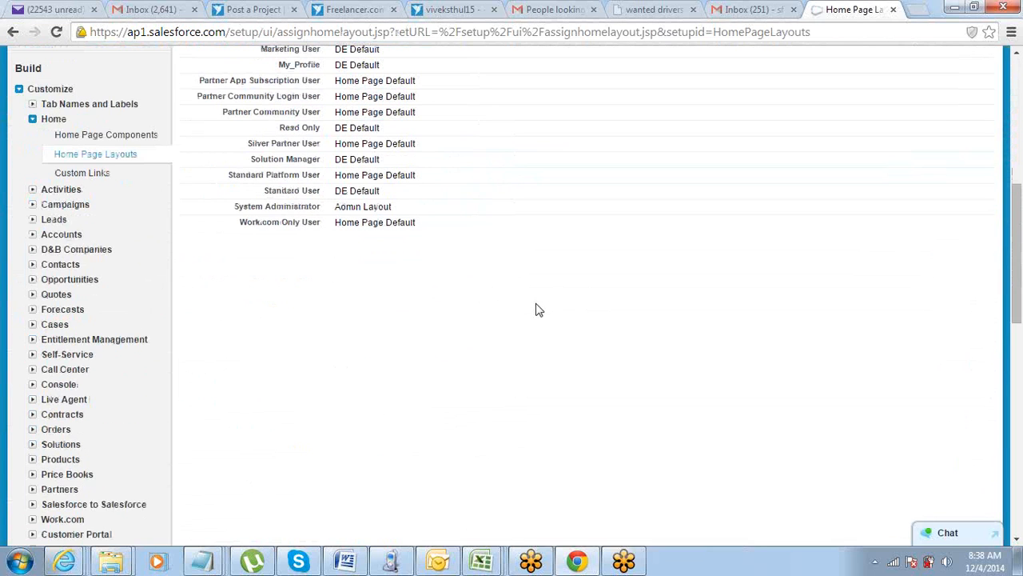
scroll(536, 309, up, 5)
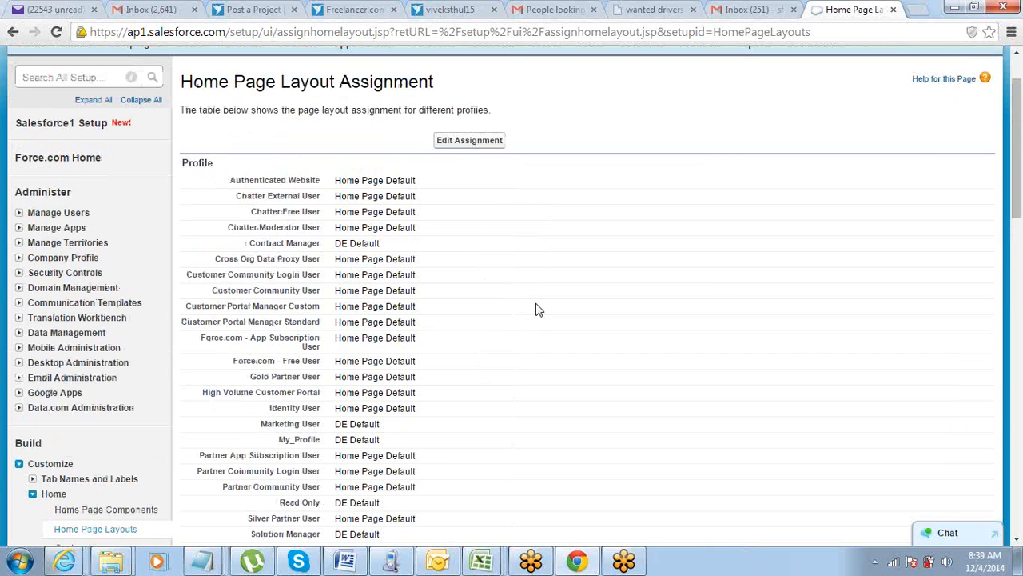
scroll(536, 309, up, 1)
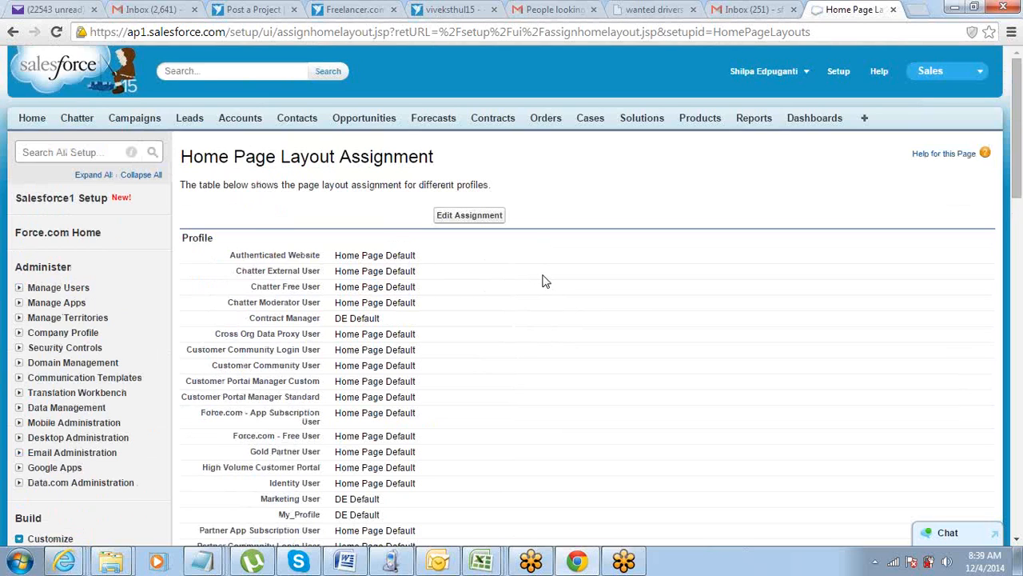
scroll(542, 280, down, 1)
scroll(542, 280, down, 1)
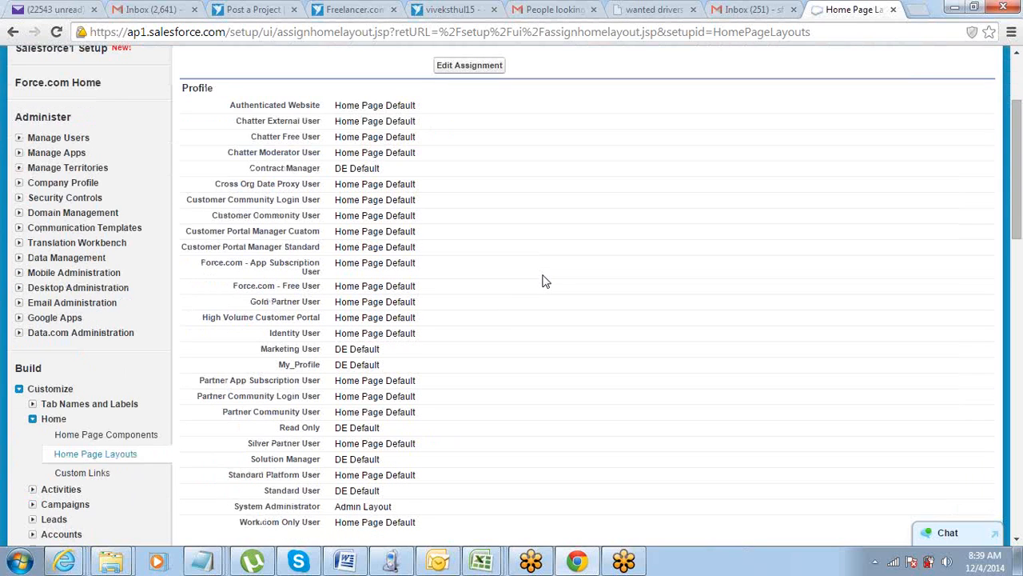
scroll(542, 280, up, 1)
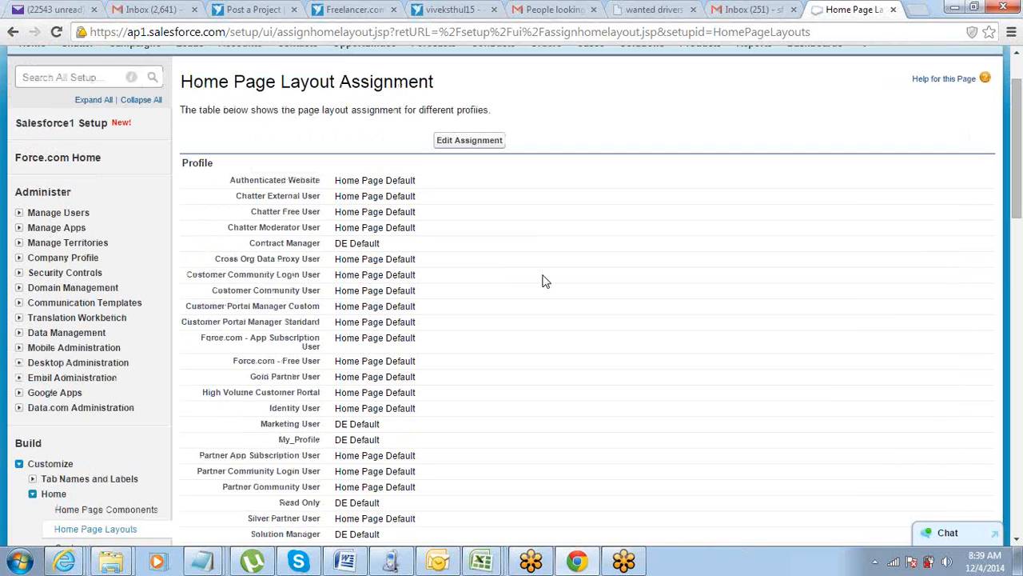
scroll(542, 280, up, 1)
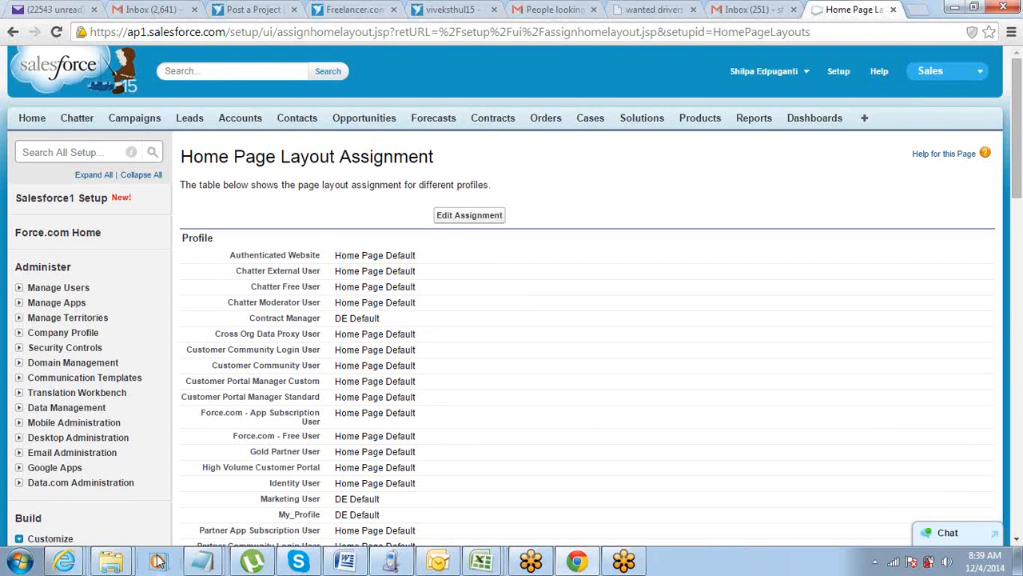
Switch to the untitled Notepad notes and add the headings "Home Pages" and "Email Templates" below the required-fields notes.
mouse_move(209, 562)
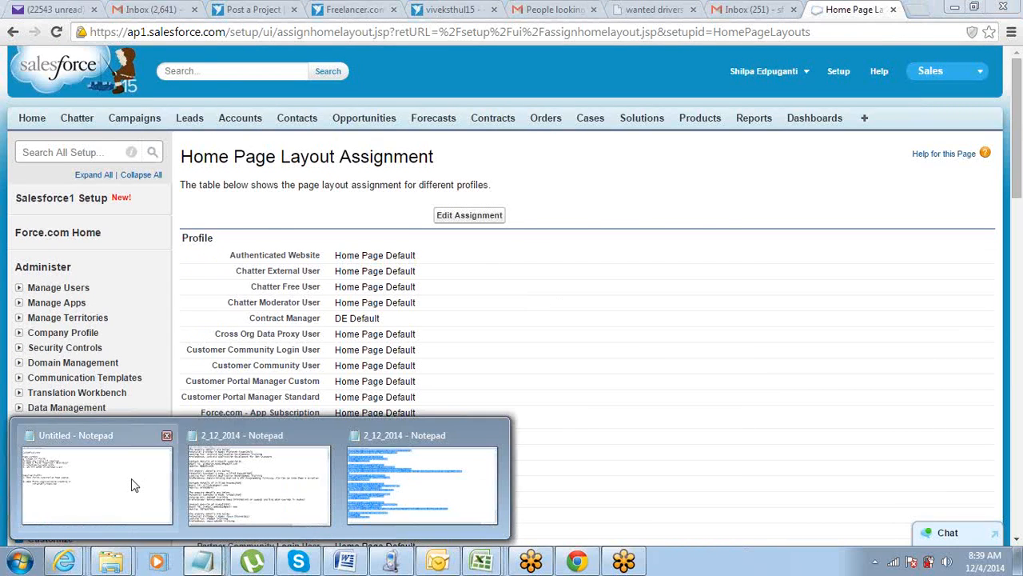
click(133, 482)
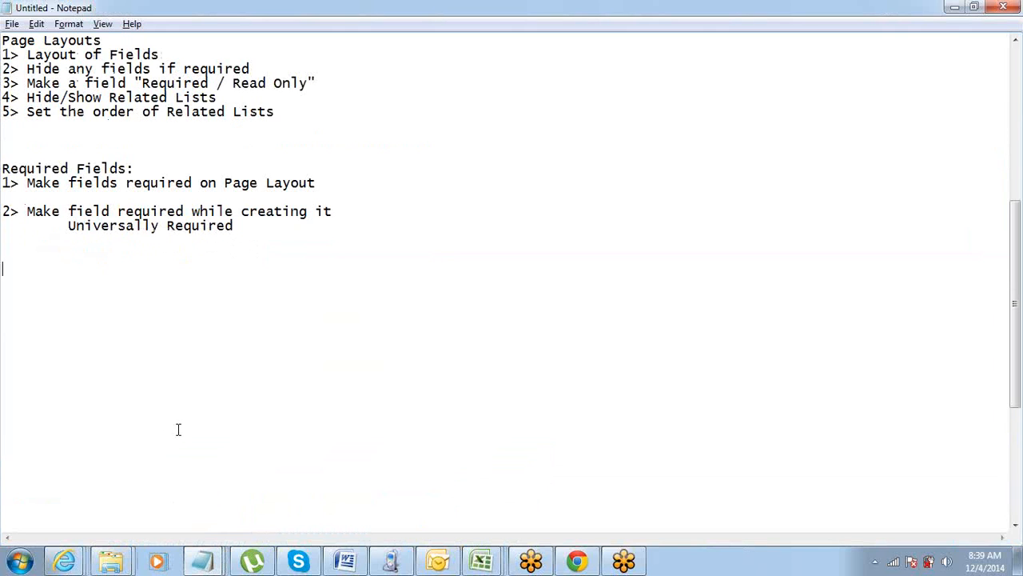
text(Home Pages)
key(Return)
key(Return)
key(Return)
key(Return)
key(Return)
key(Return)
key(Return)
key(Return)
key(Return)
key(Return)
key(Return)
key(Return)
key(Return)
key(Return)
key(Return)
key(Return)
key(Return)
key(Return)
key(Return)
key(Return)
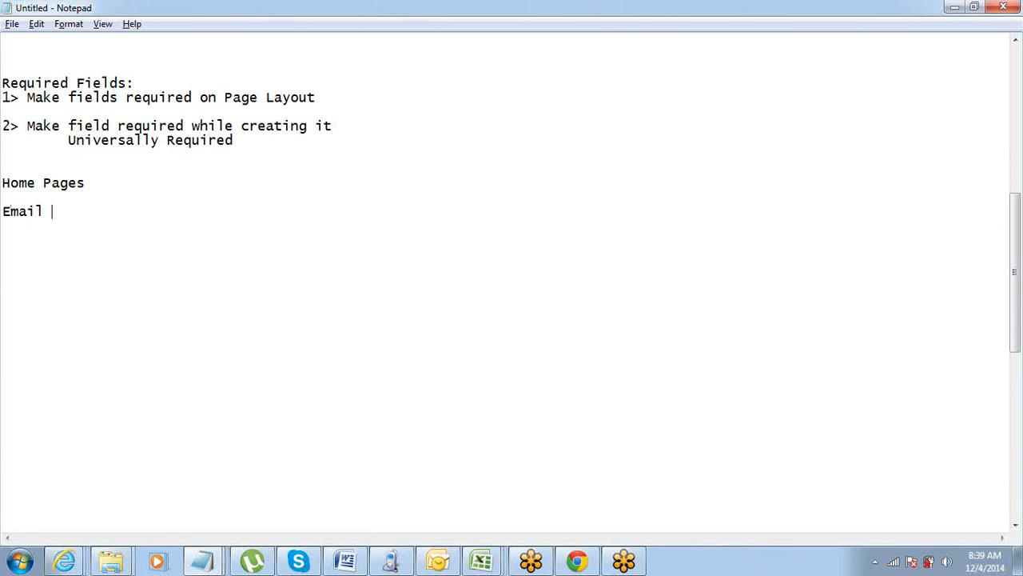
text(mplates)
Highlight the words of the "Email Templates" heading in the notes, and clear the selection.
double_click(2, 211)
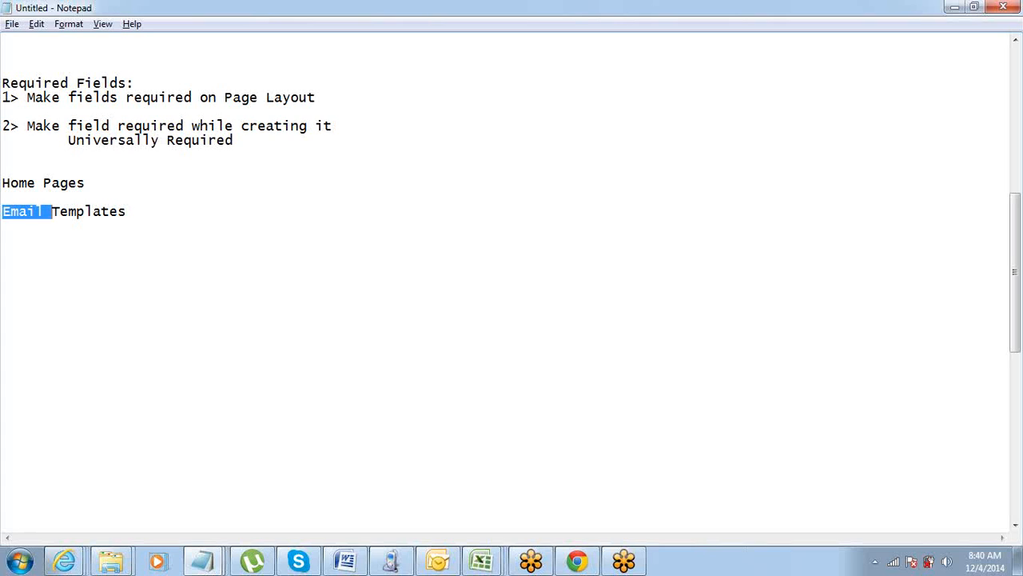
click(127, 211)
double_click(90, 211)
click(126, 211)
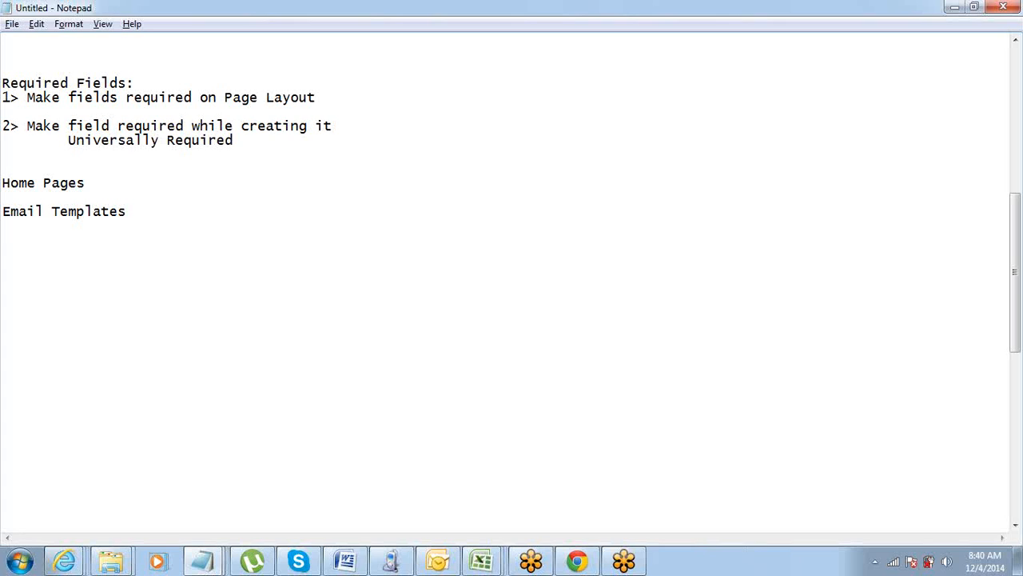
key(shift+Home)
click(11, 211)
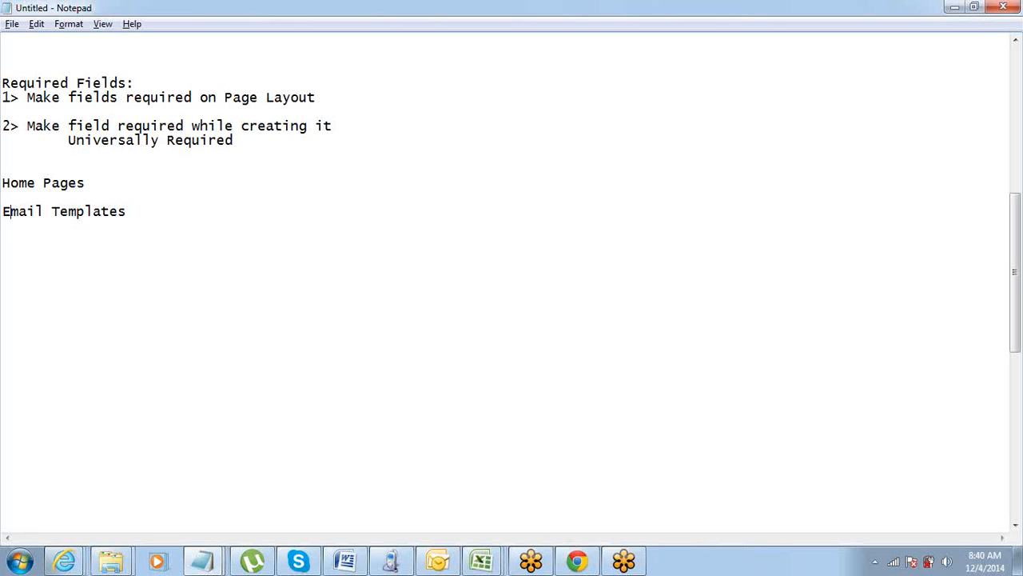